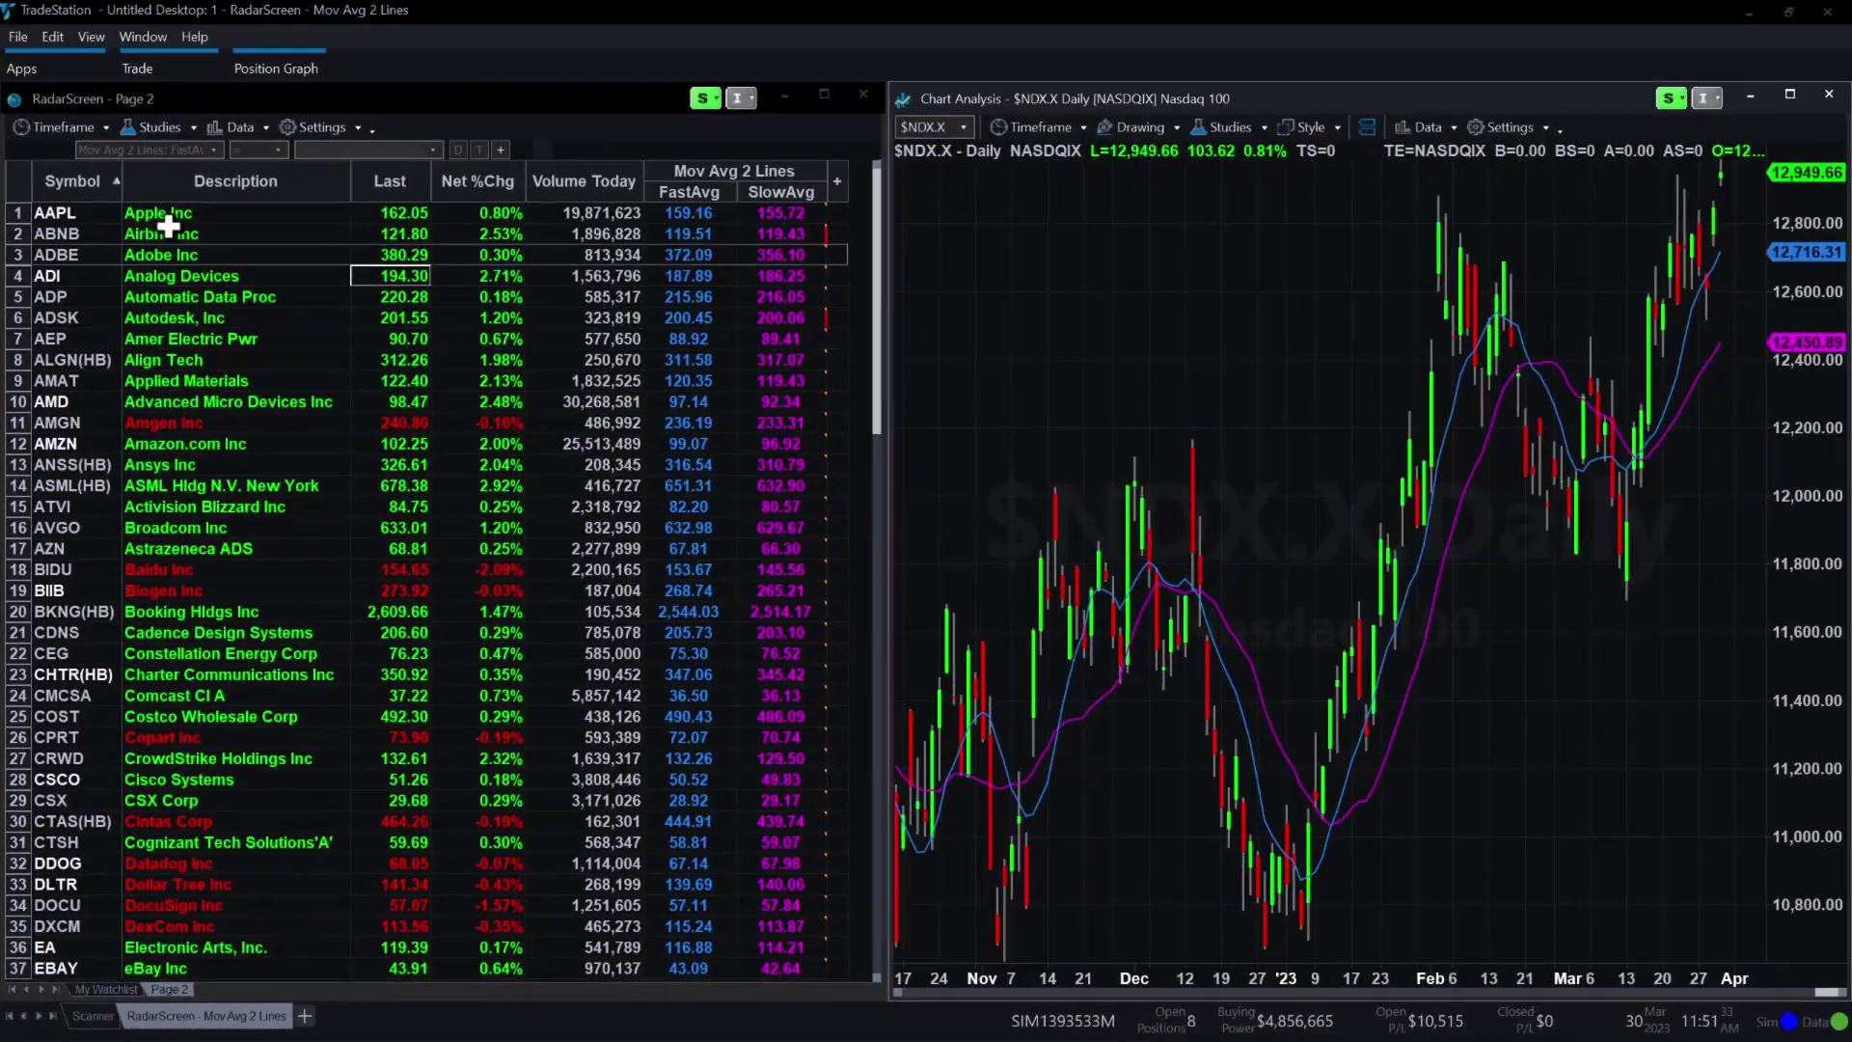
Launch the Scanner app from the TradeStation Apps list
click(26, 71)
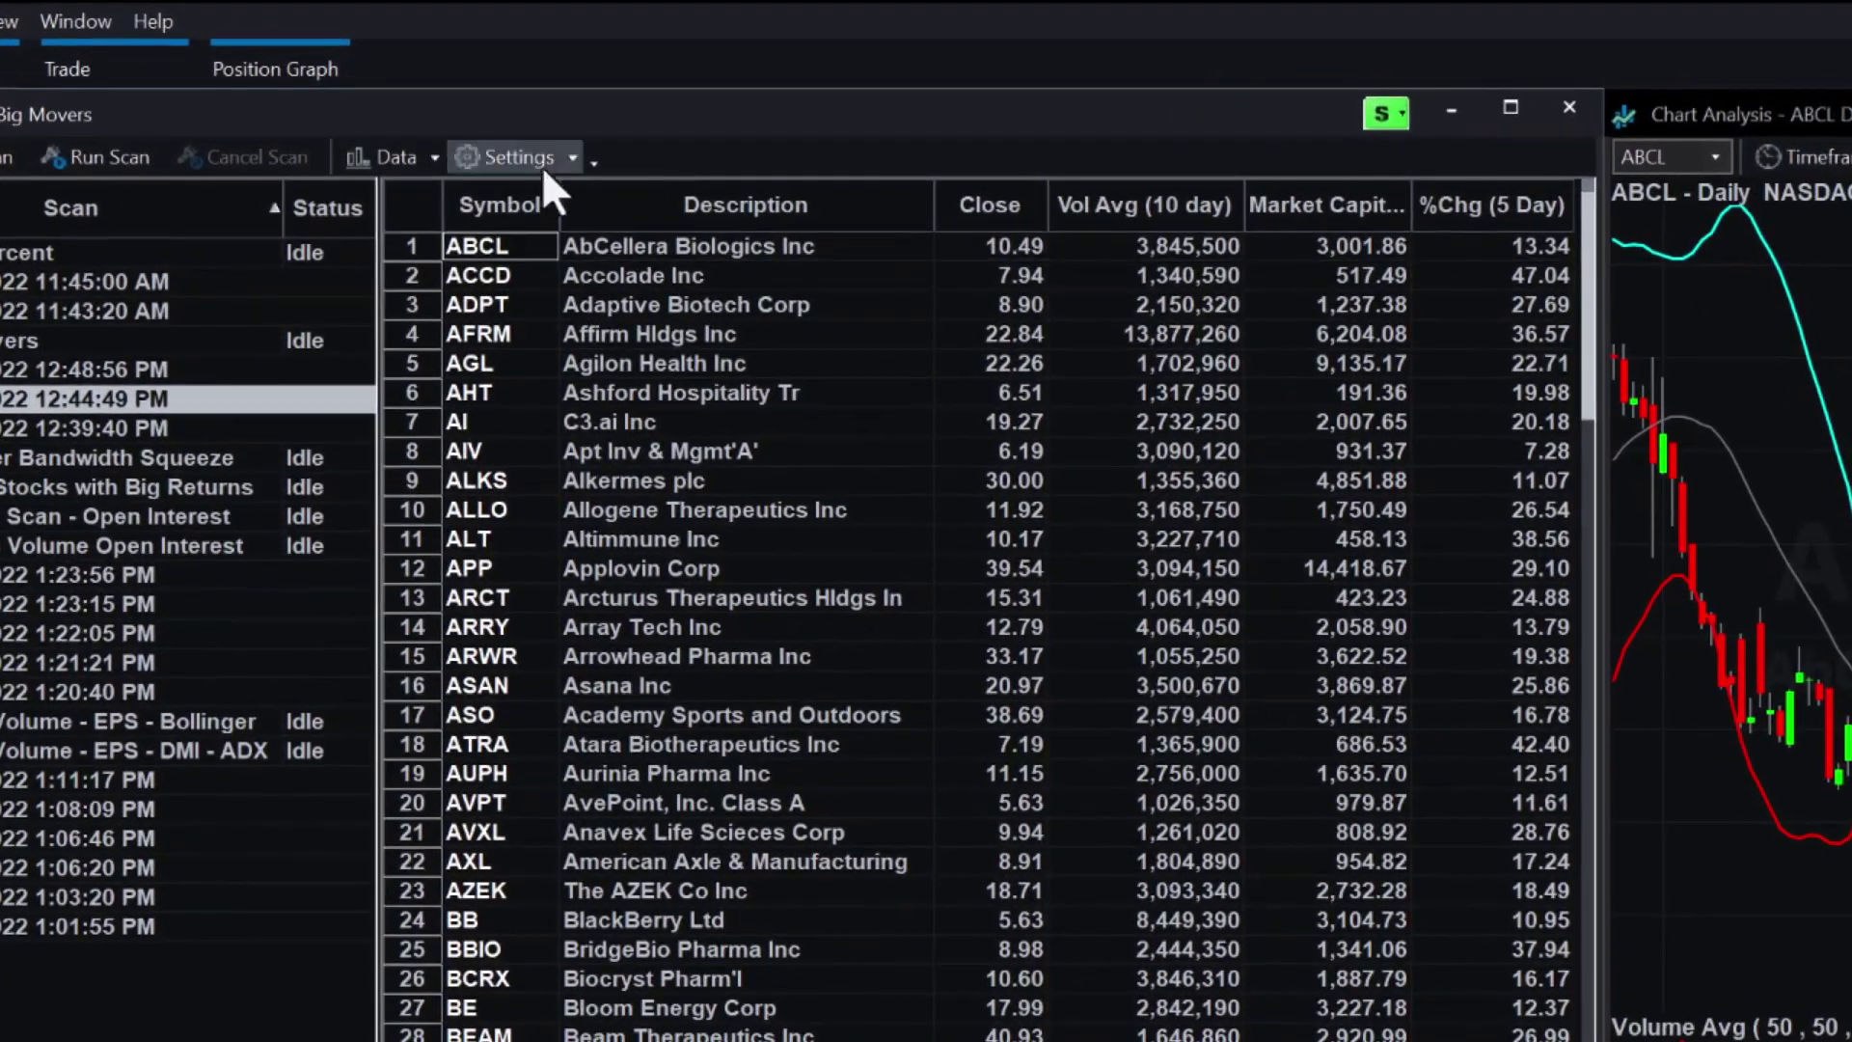
Drag the Strong Growth sample scan from the Sample Scans library into the scan list
click(550, 158)
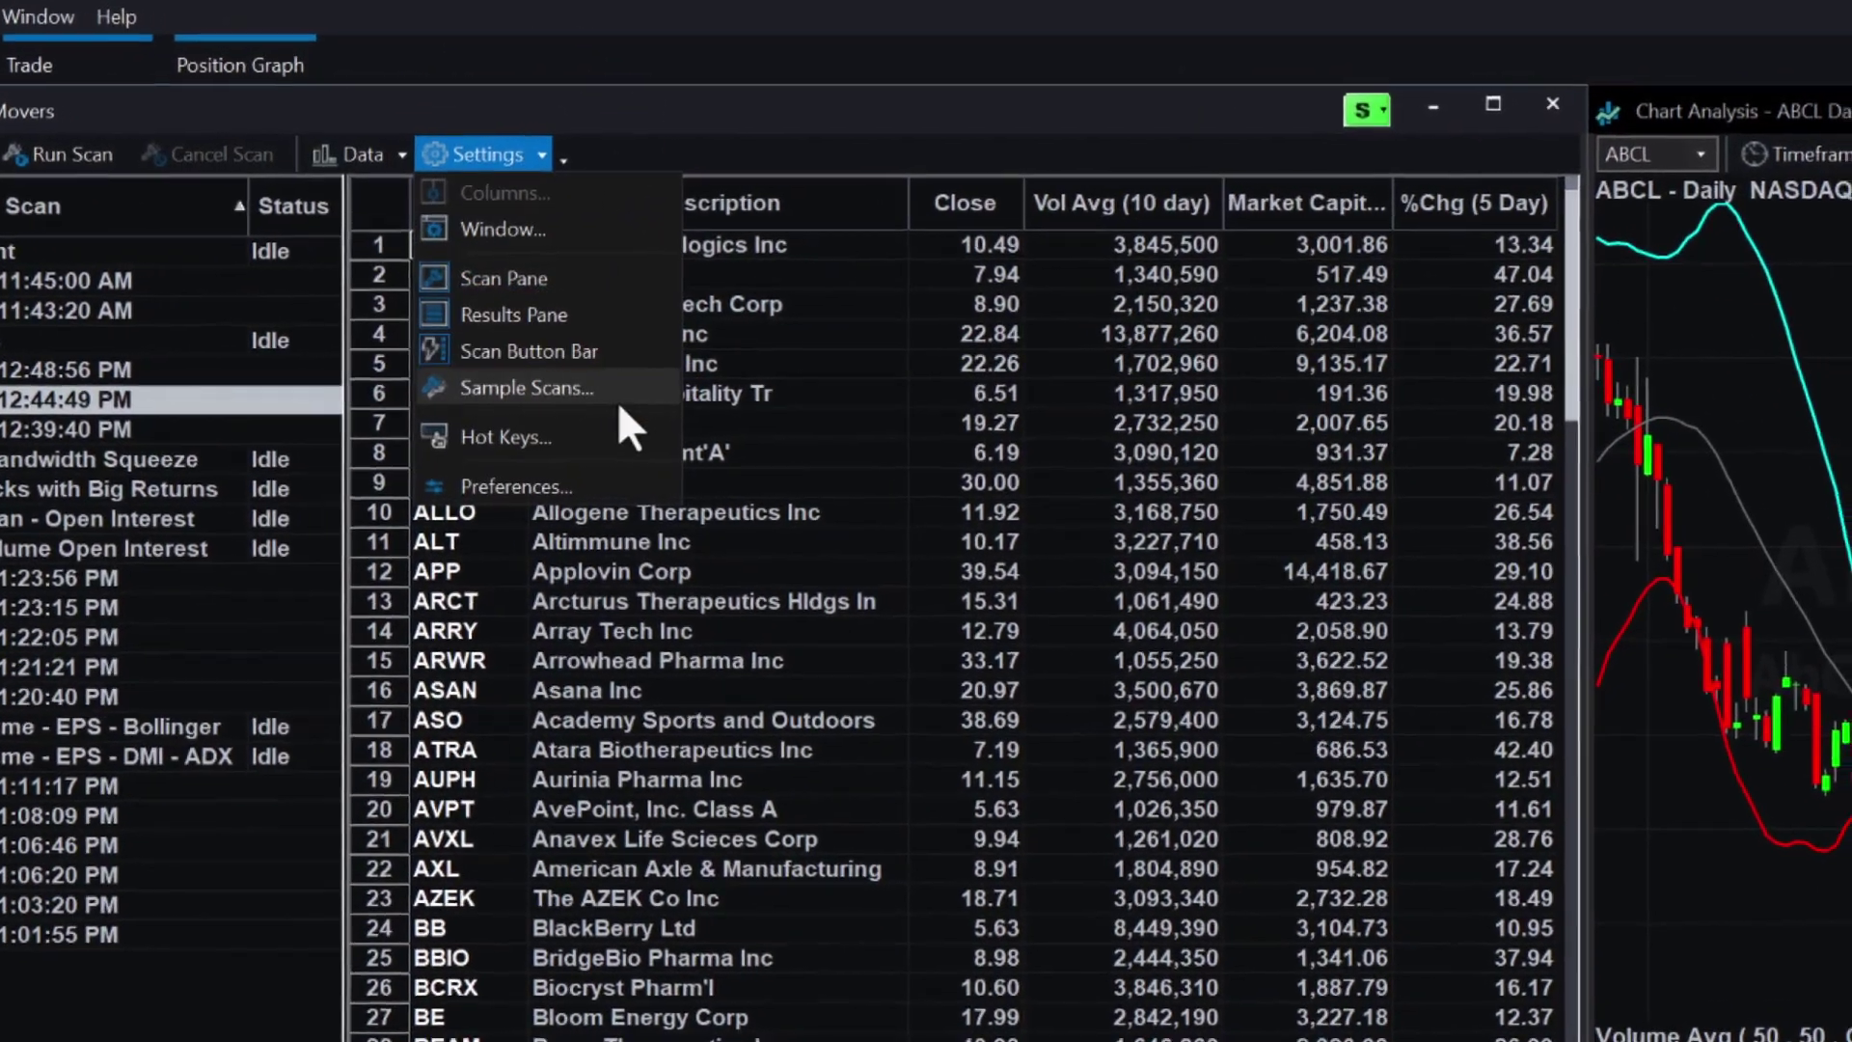
click(622, 395)
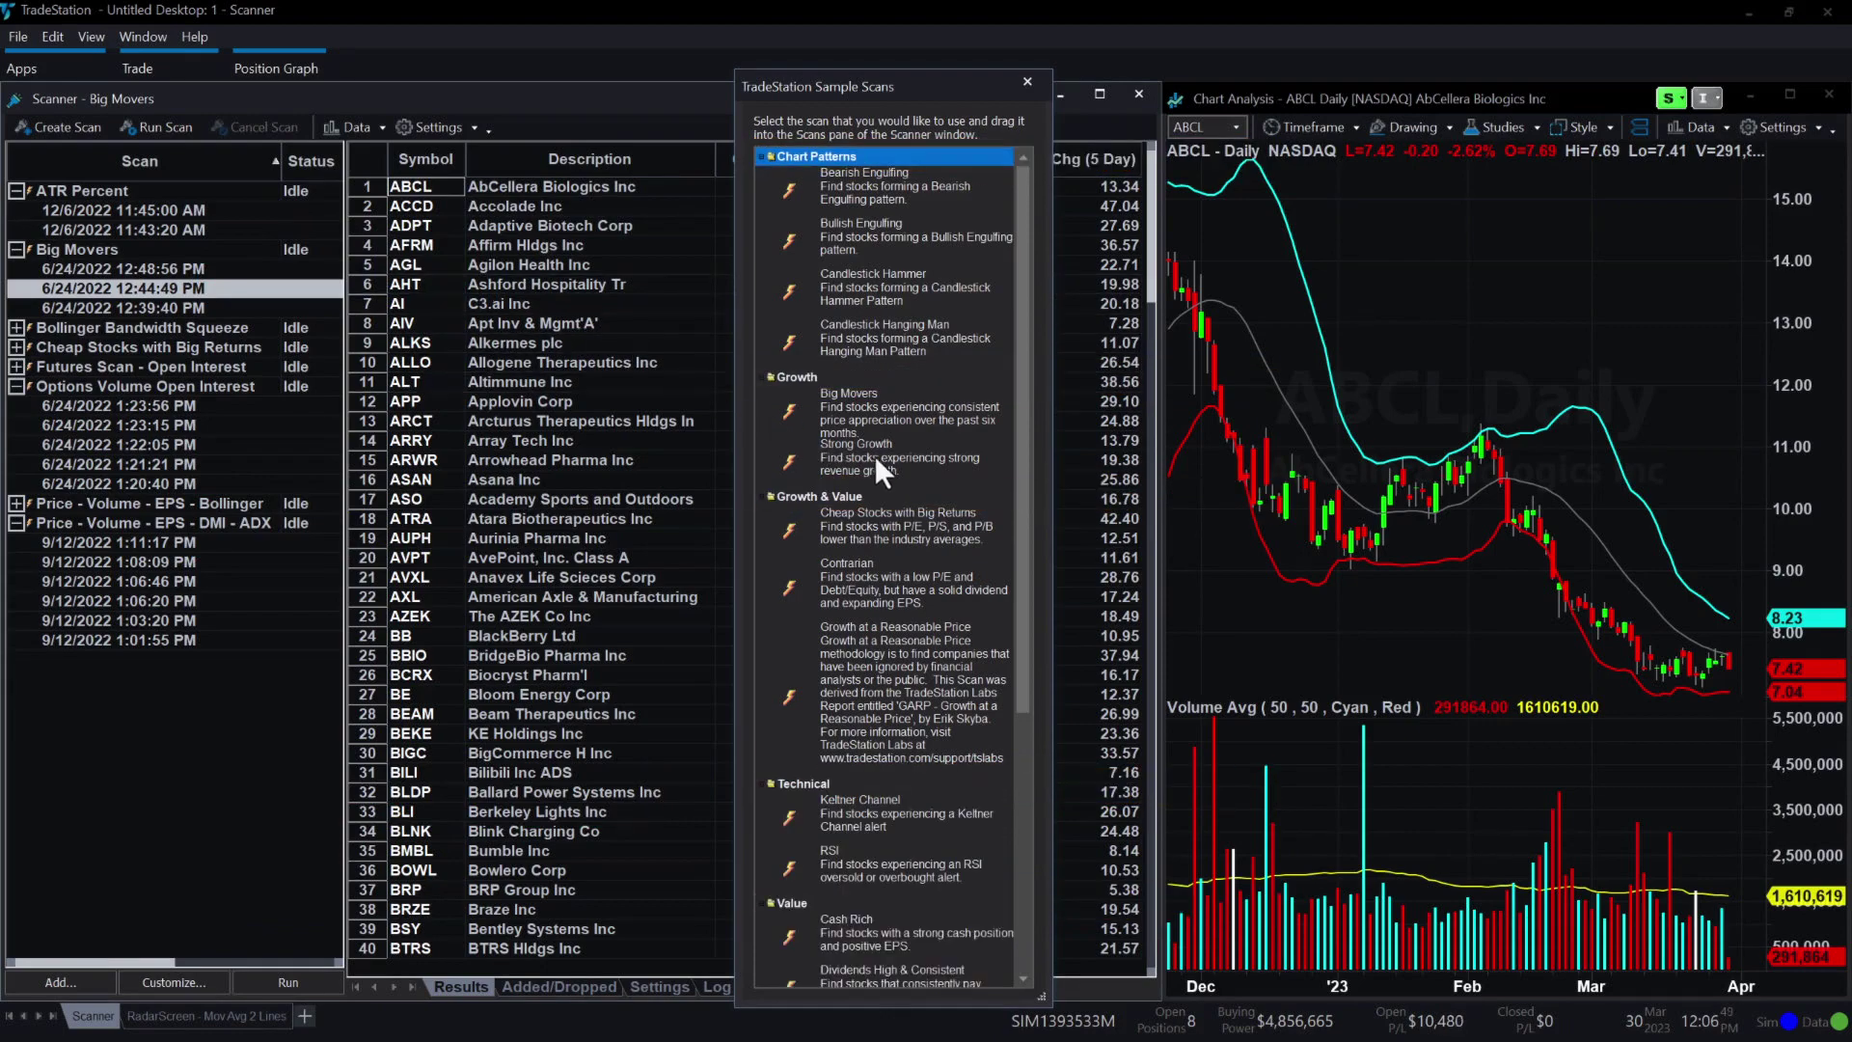
drag(882, 470, 188, 748)
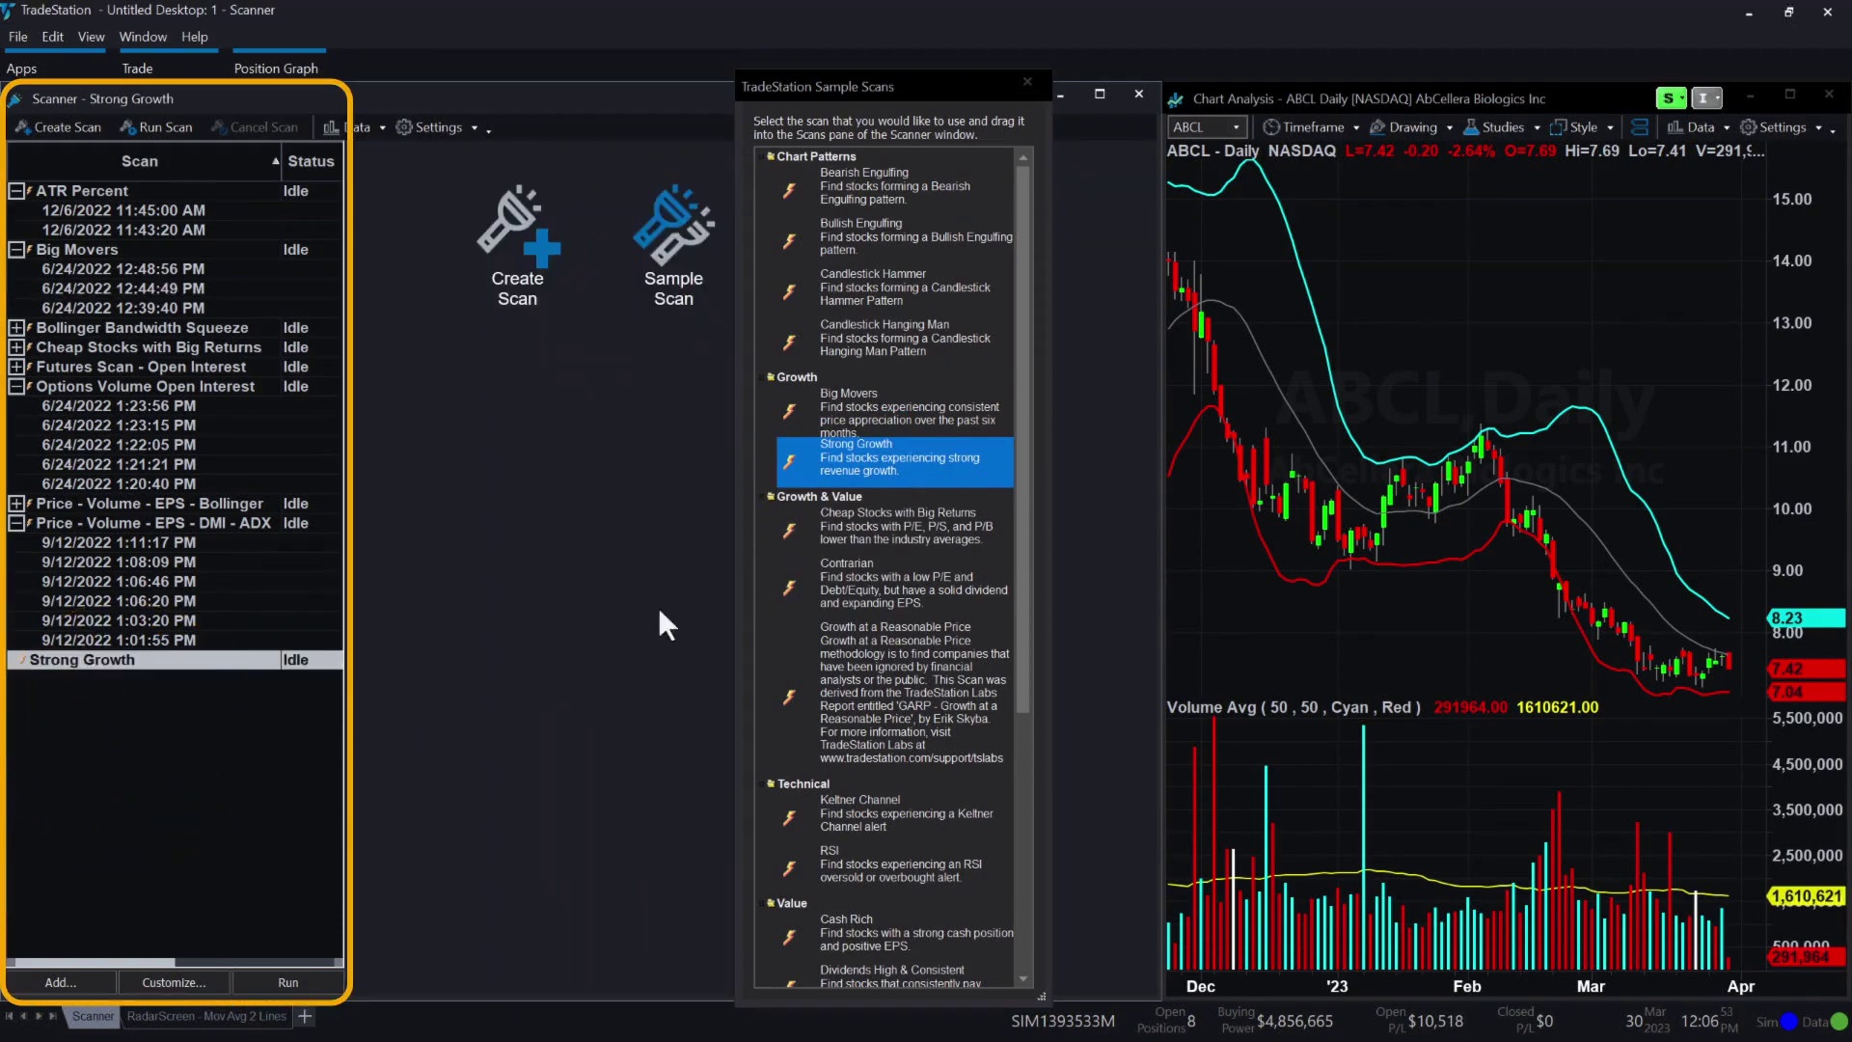
Run the Strong Growth scan and review the criteria it used in the Settings tab
click(1027, 81)
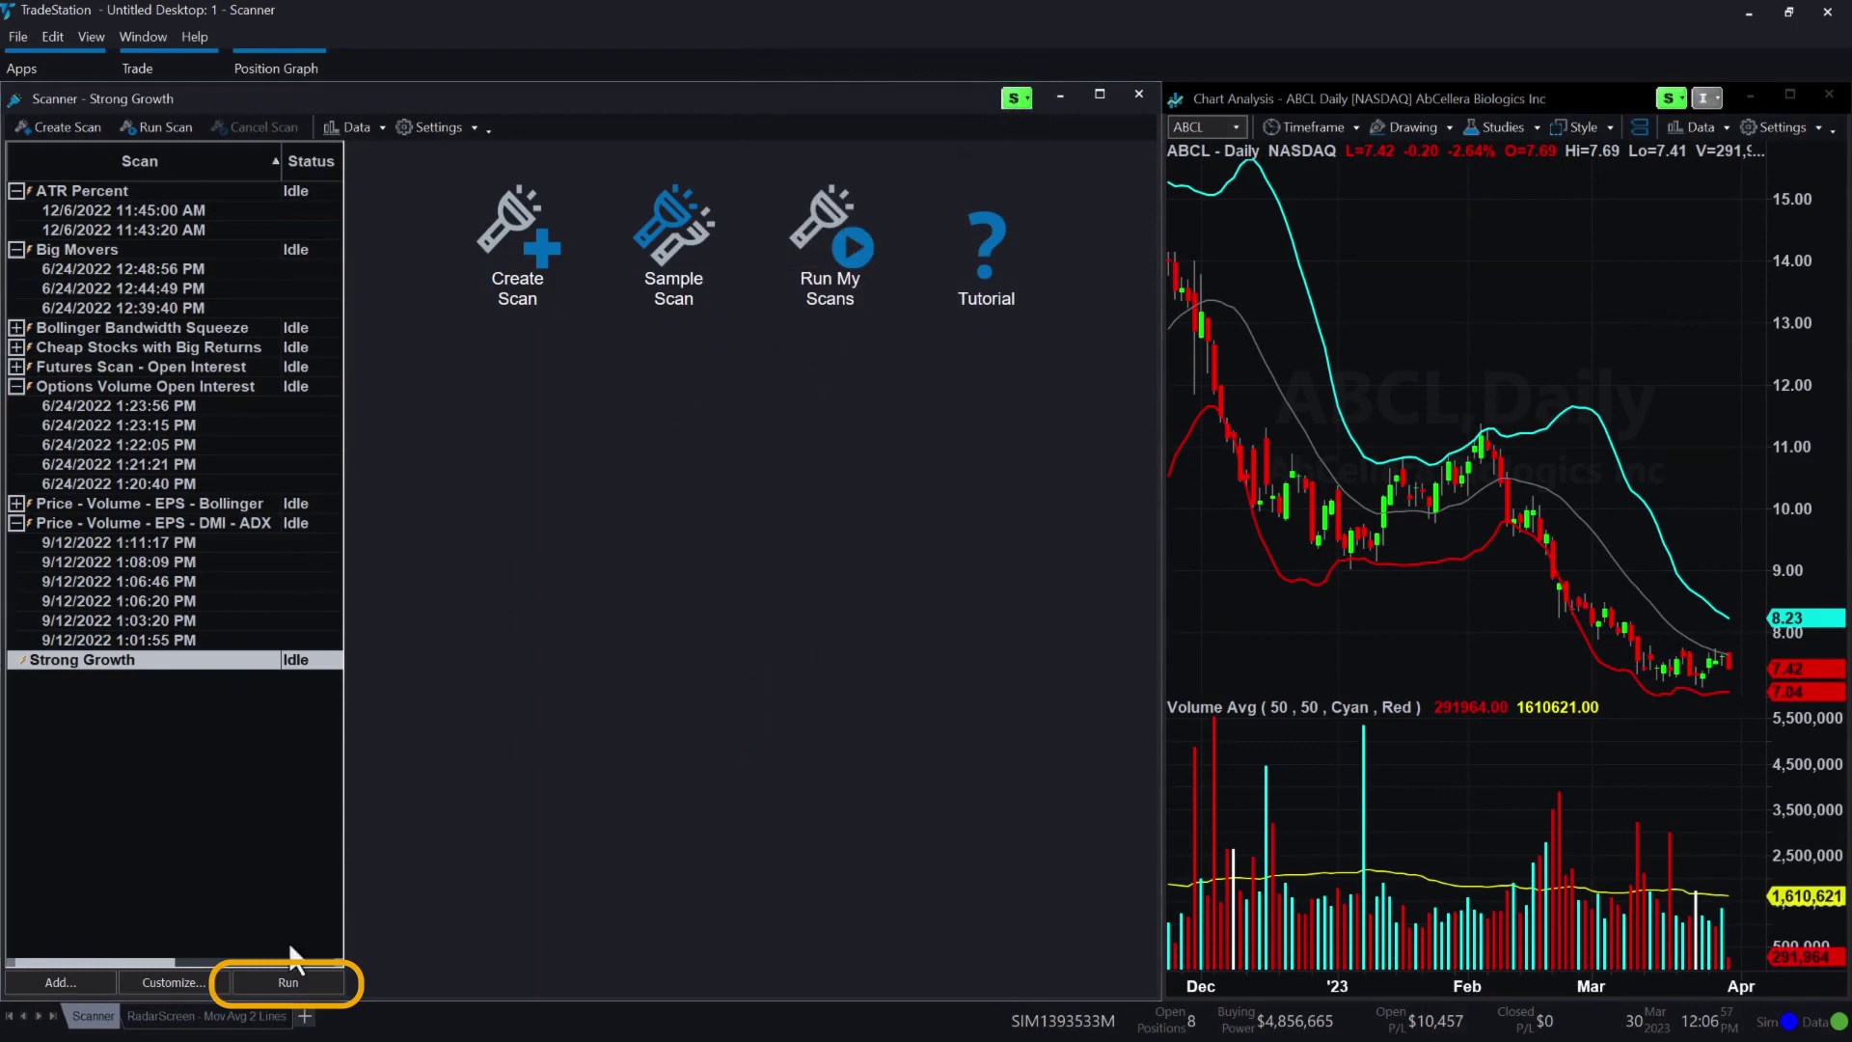
click(288, 982)
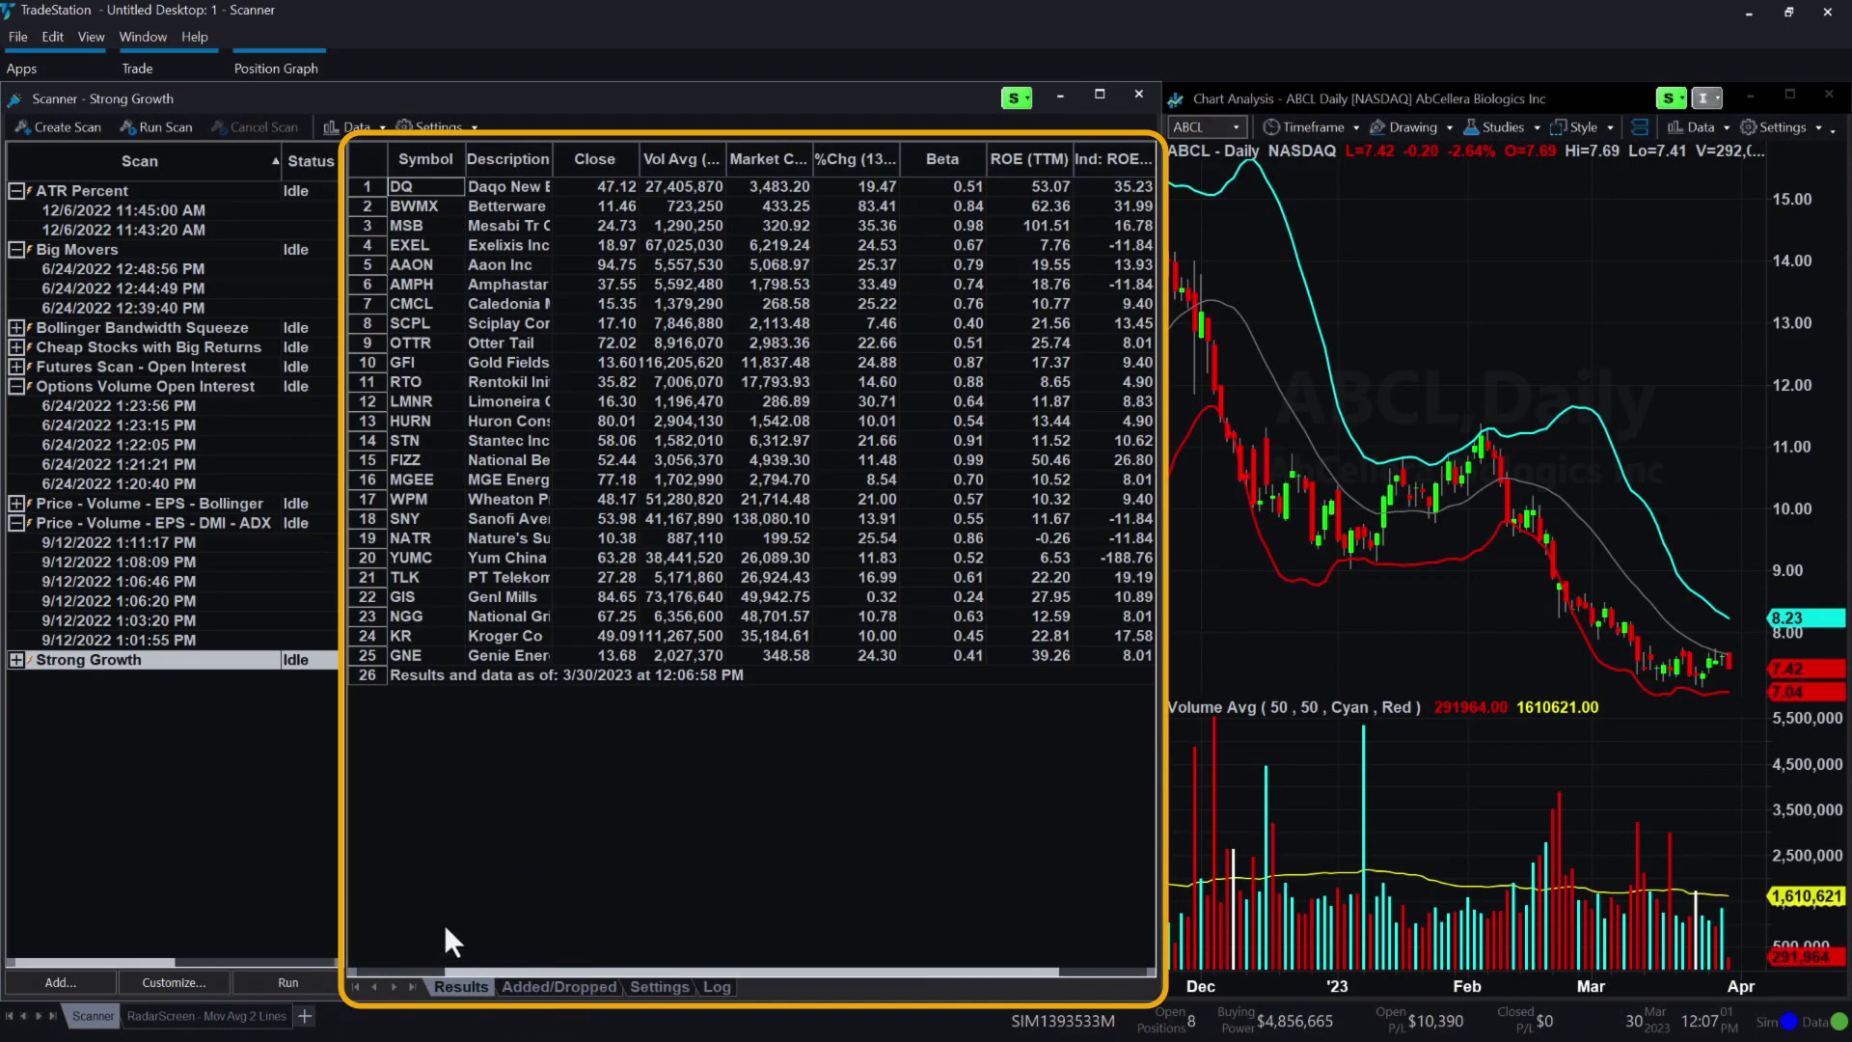
click(669, 988)
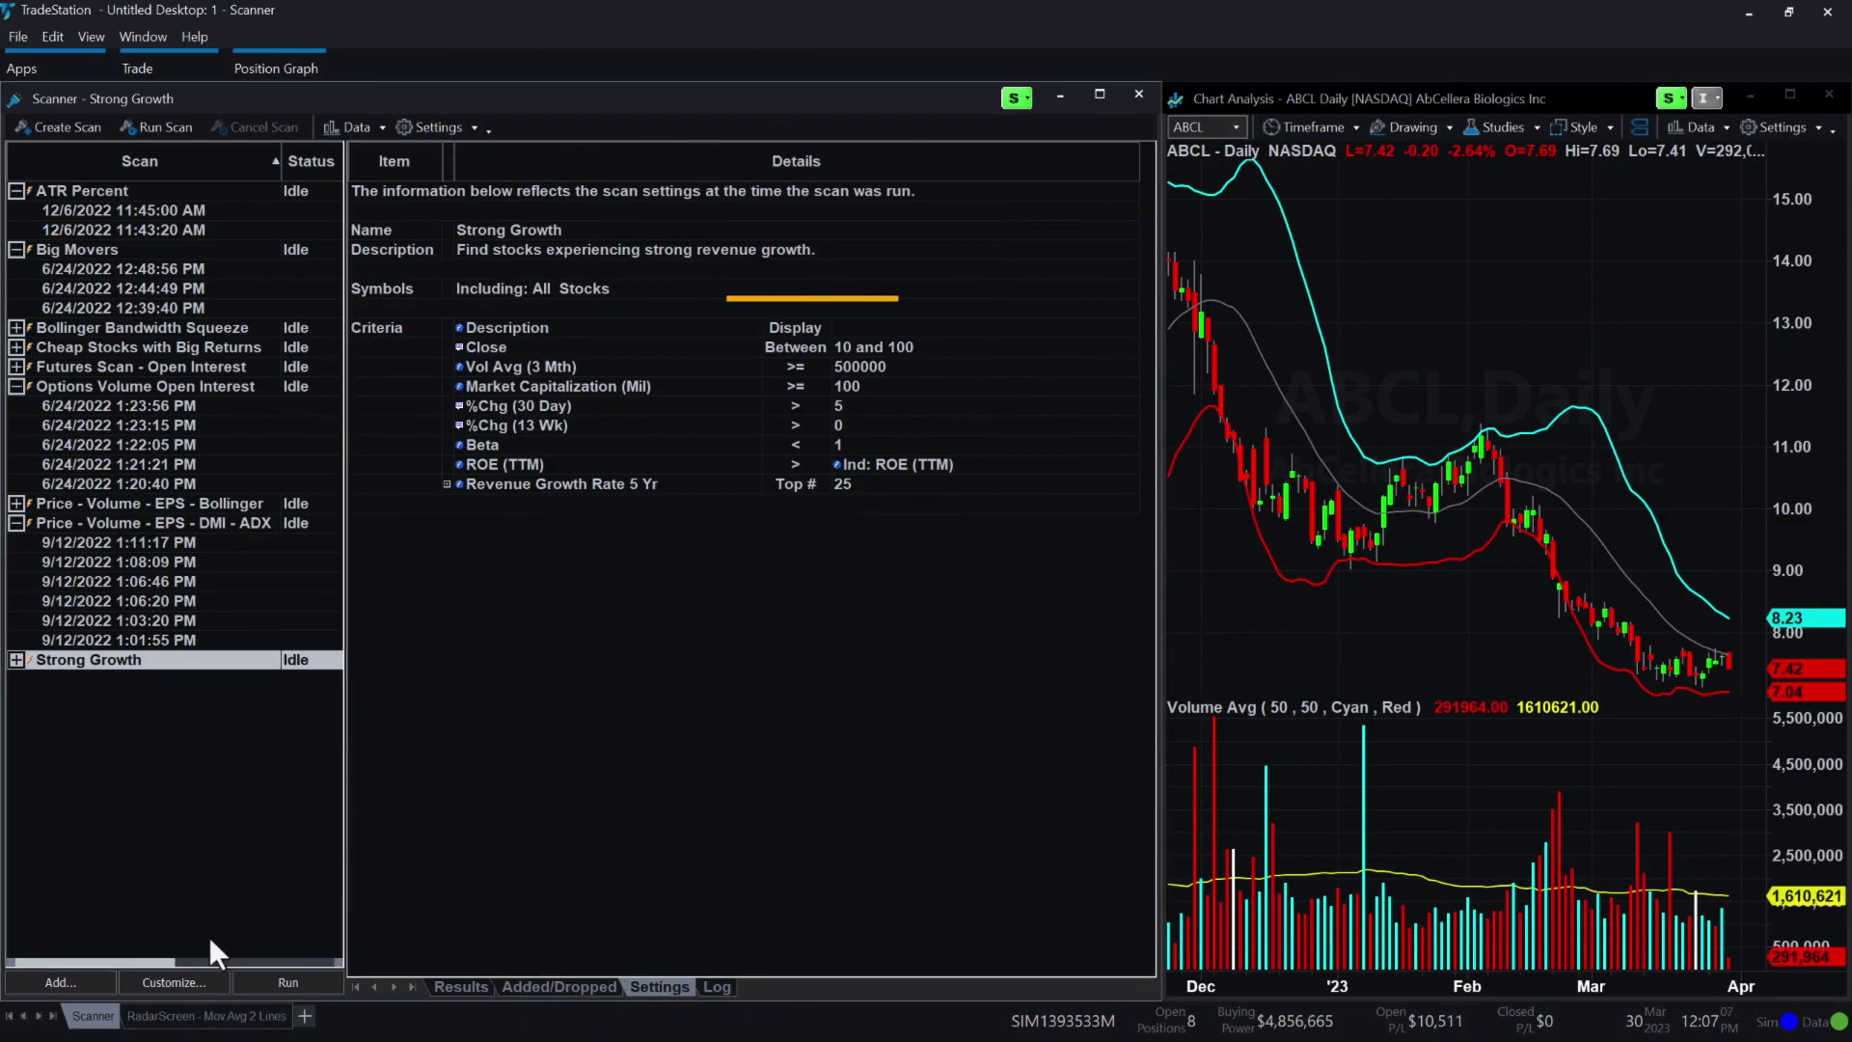
click(174, 983)
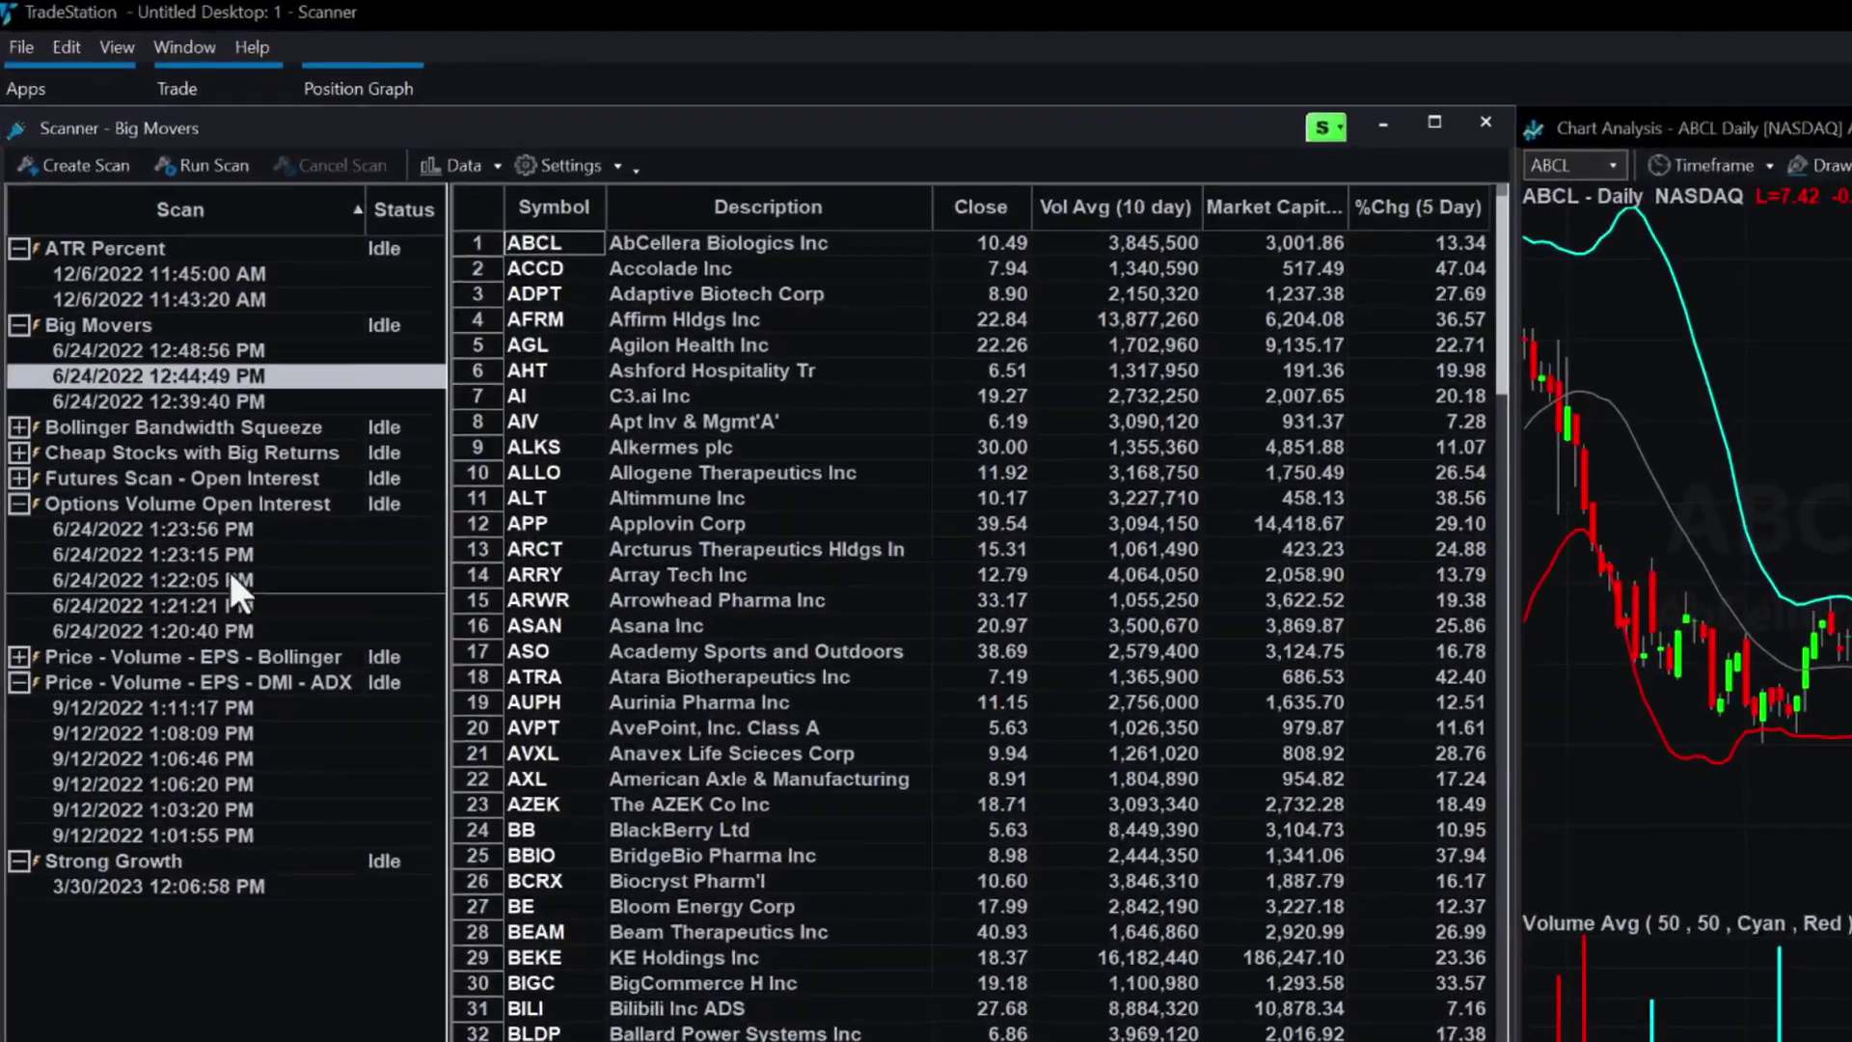
Create a new scan and enter the name 'Sample Bullish Scan'
click(85, 165)
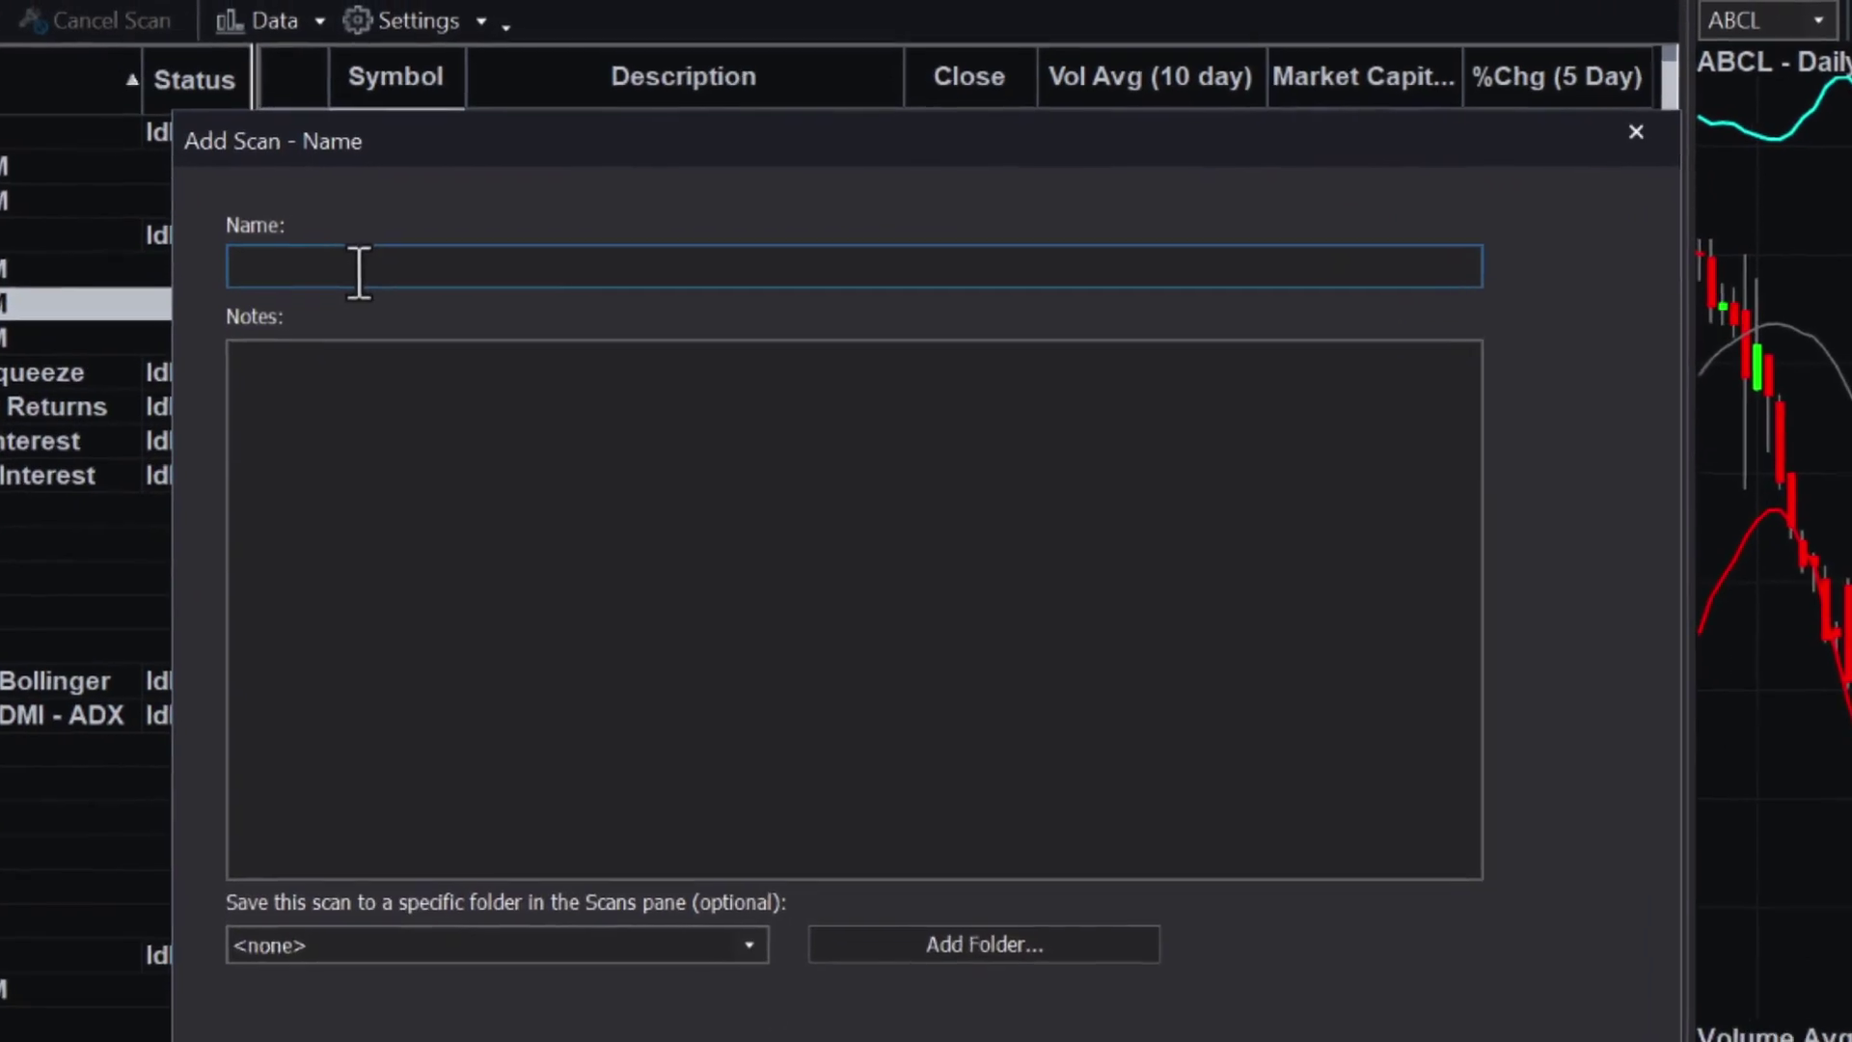
text(Sample Bulllish Scan)
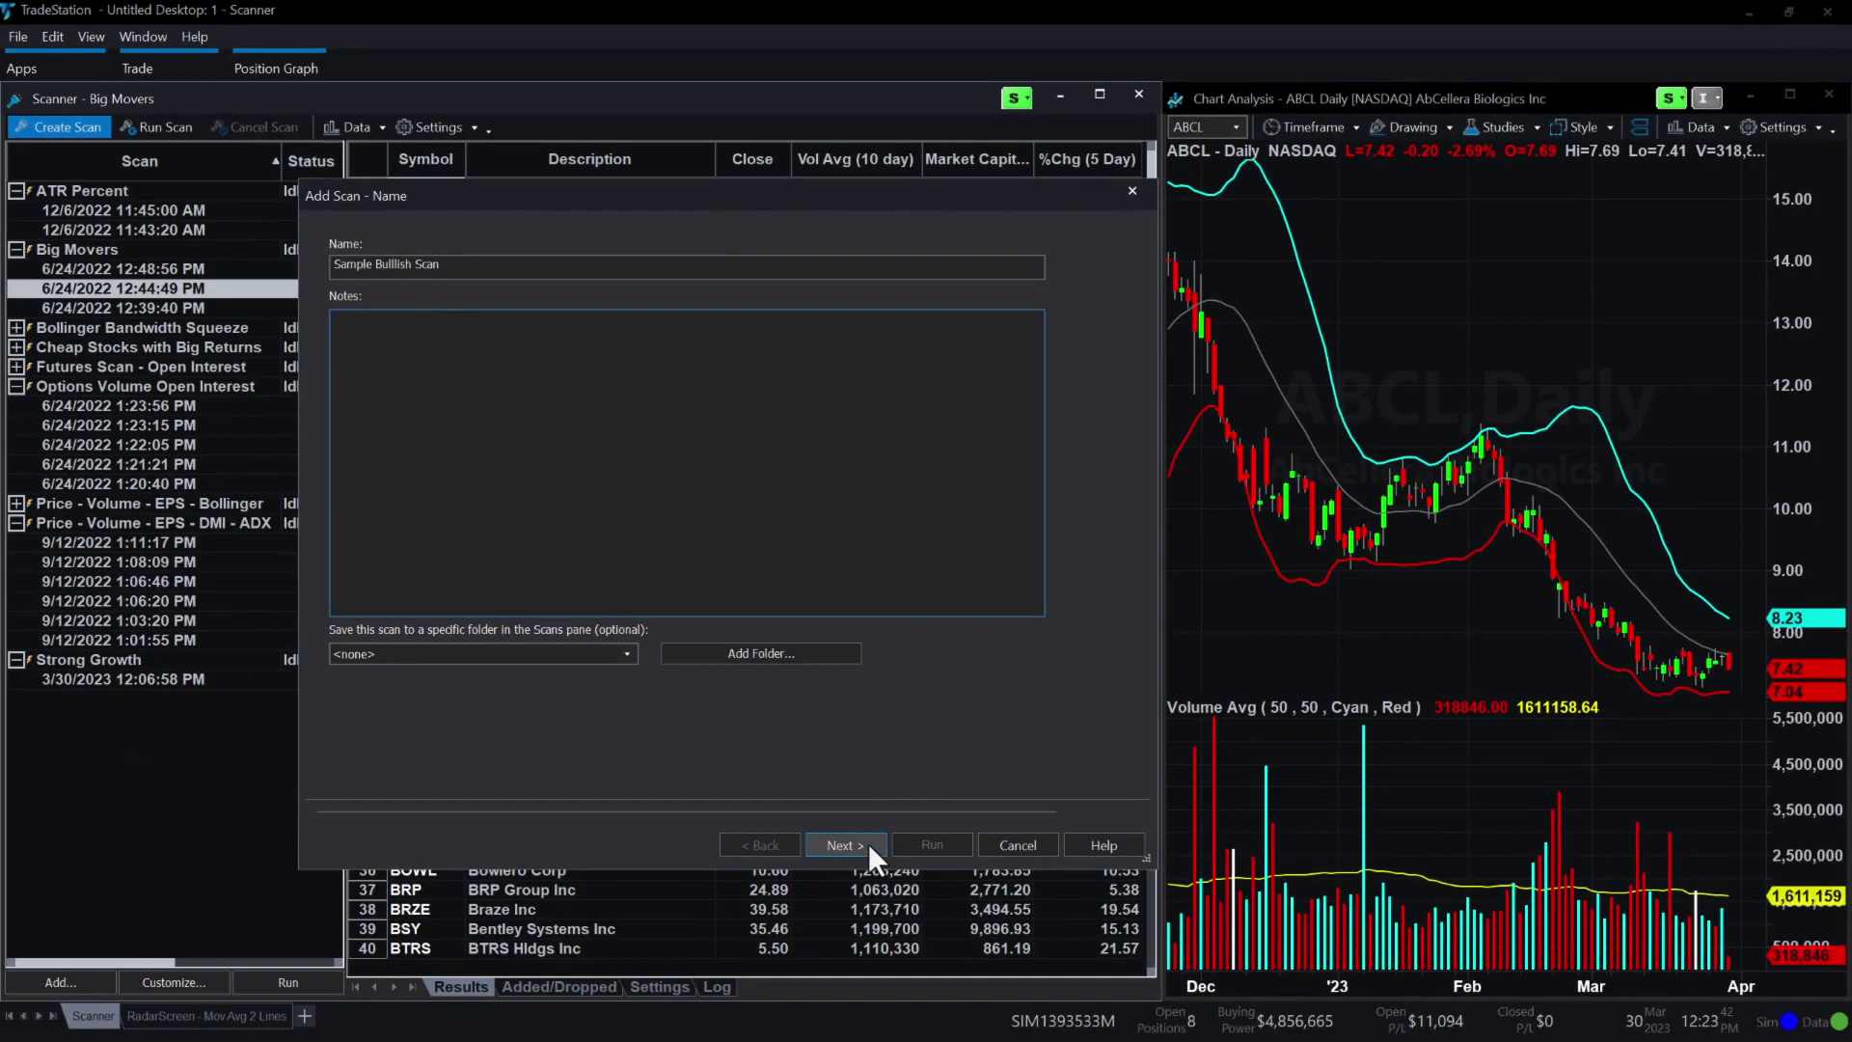
Include the S&P 500 Index components from TradeStation Symbol Lists > Index Components > S&P Indexes
click(841, 845)
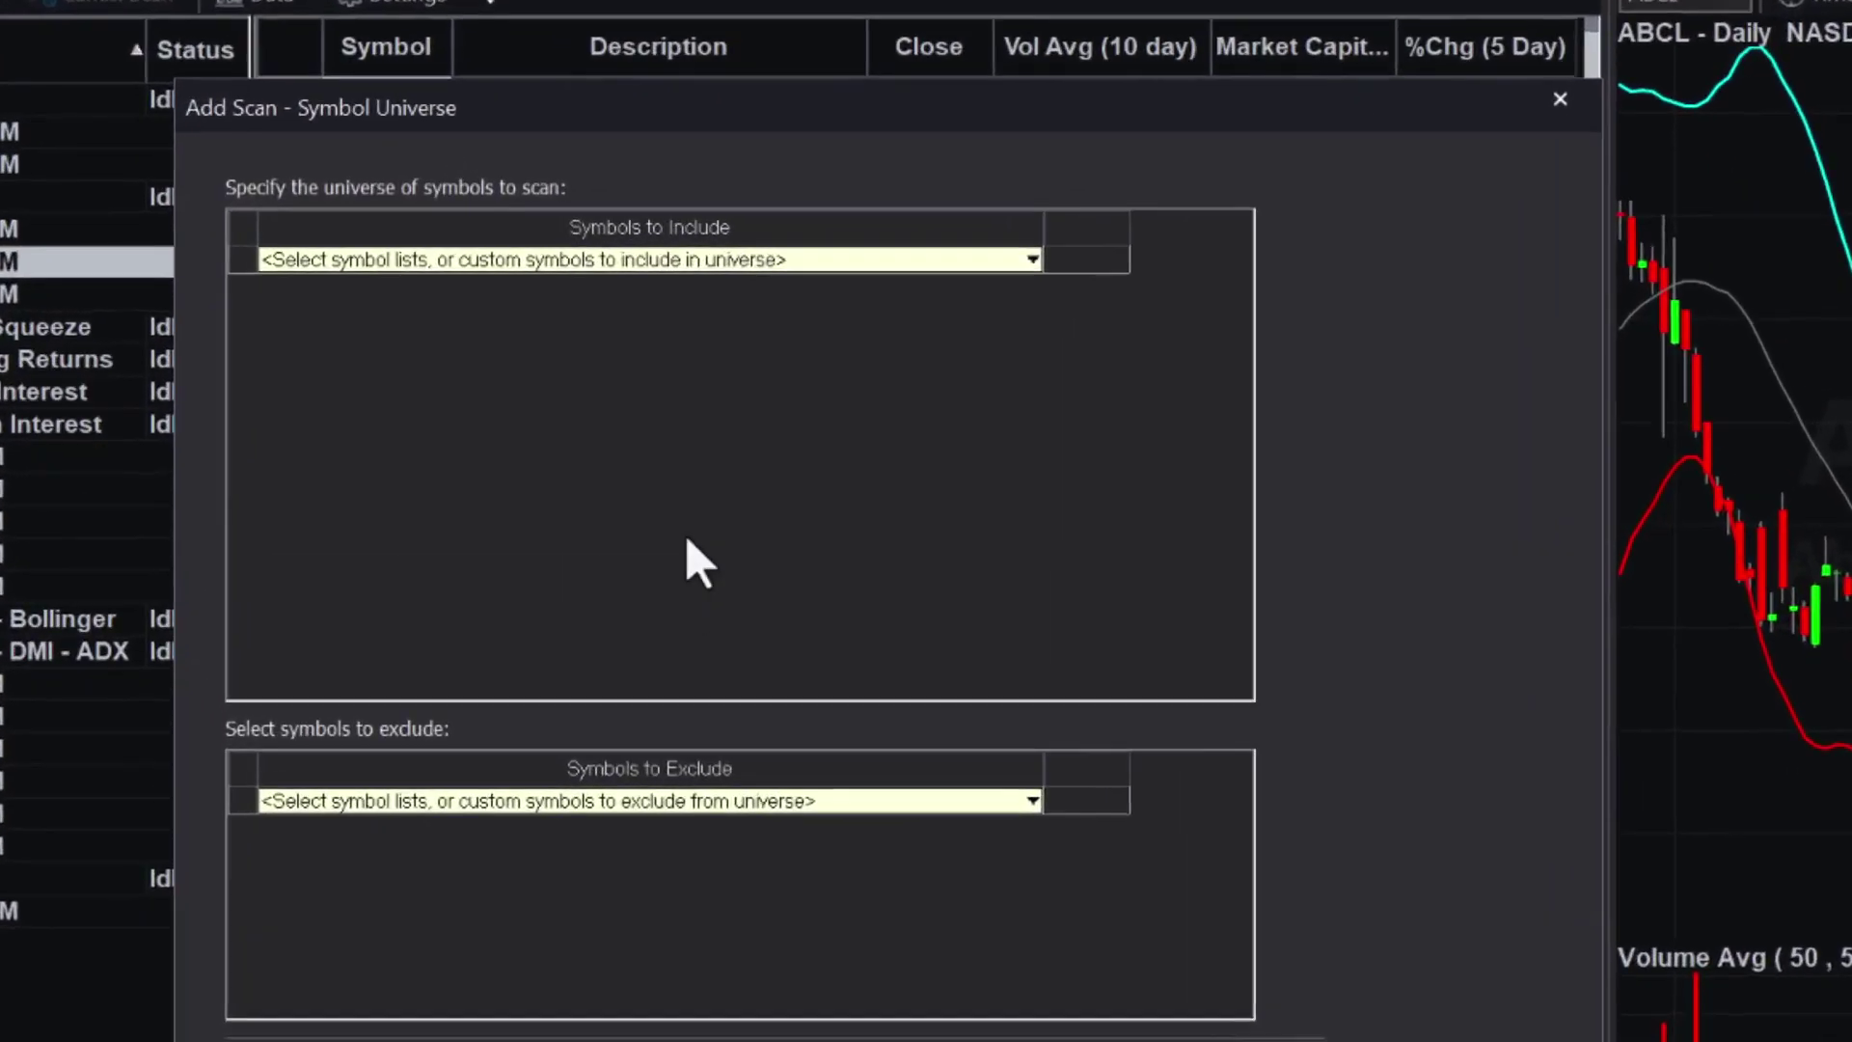
click(622, 259)
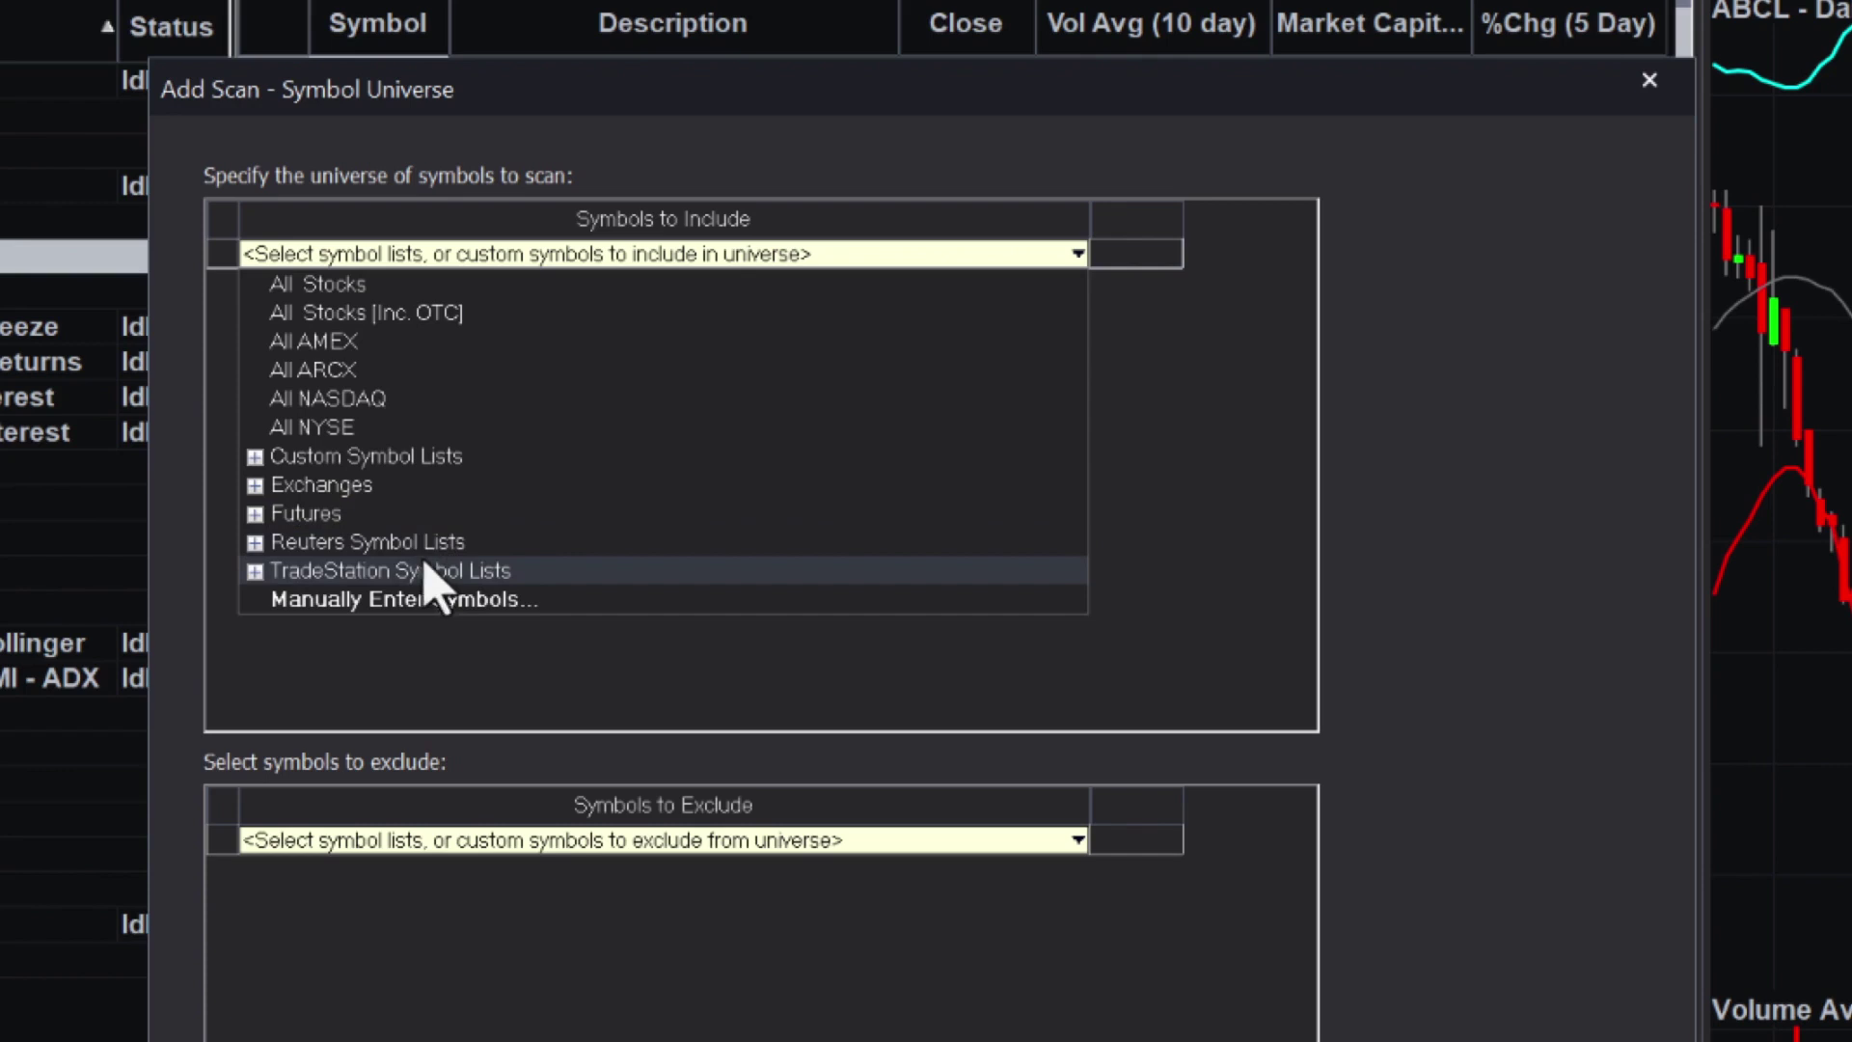
click(255, 572)
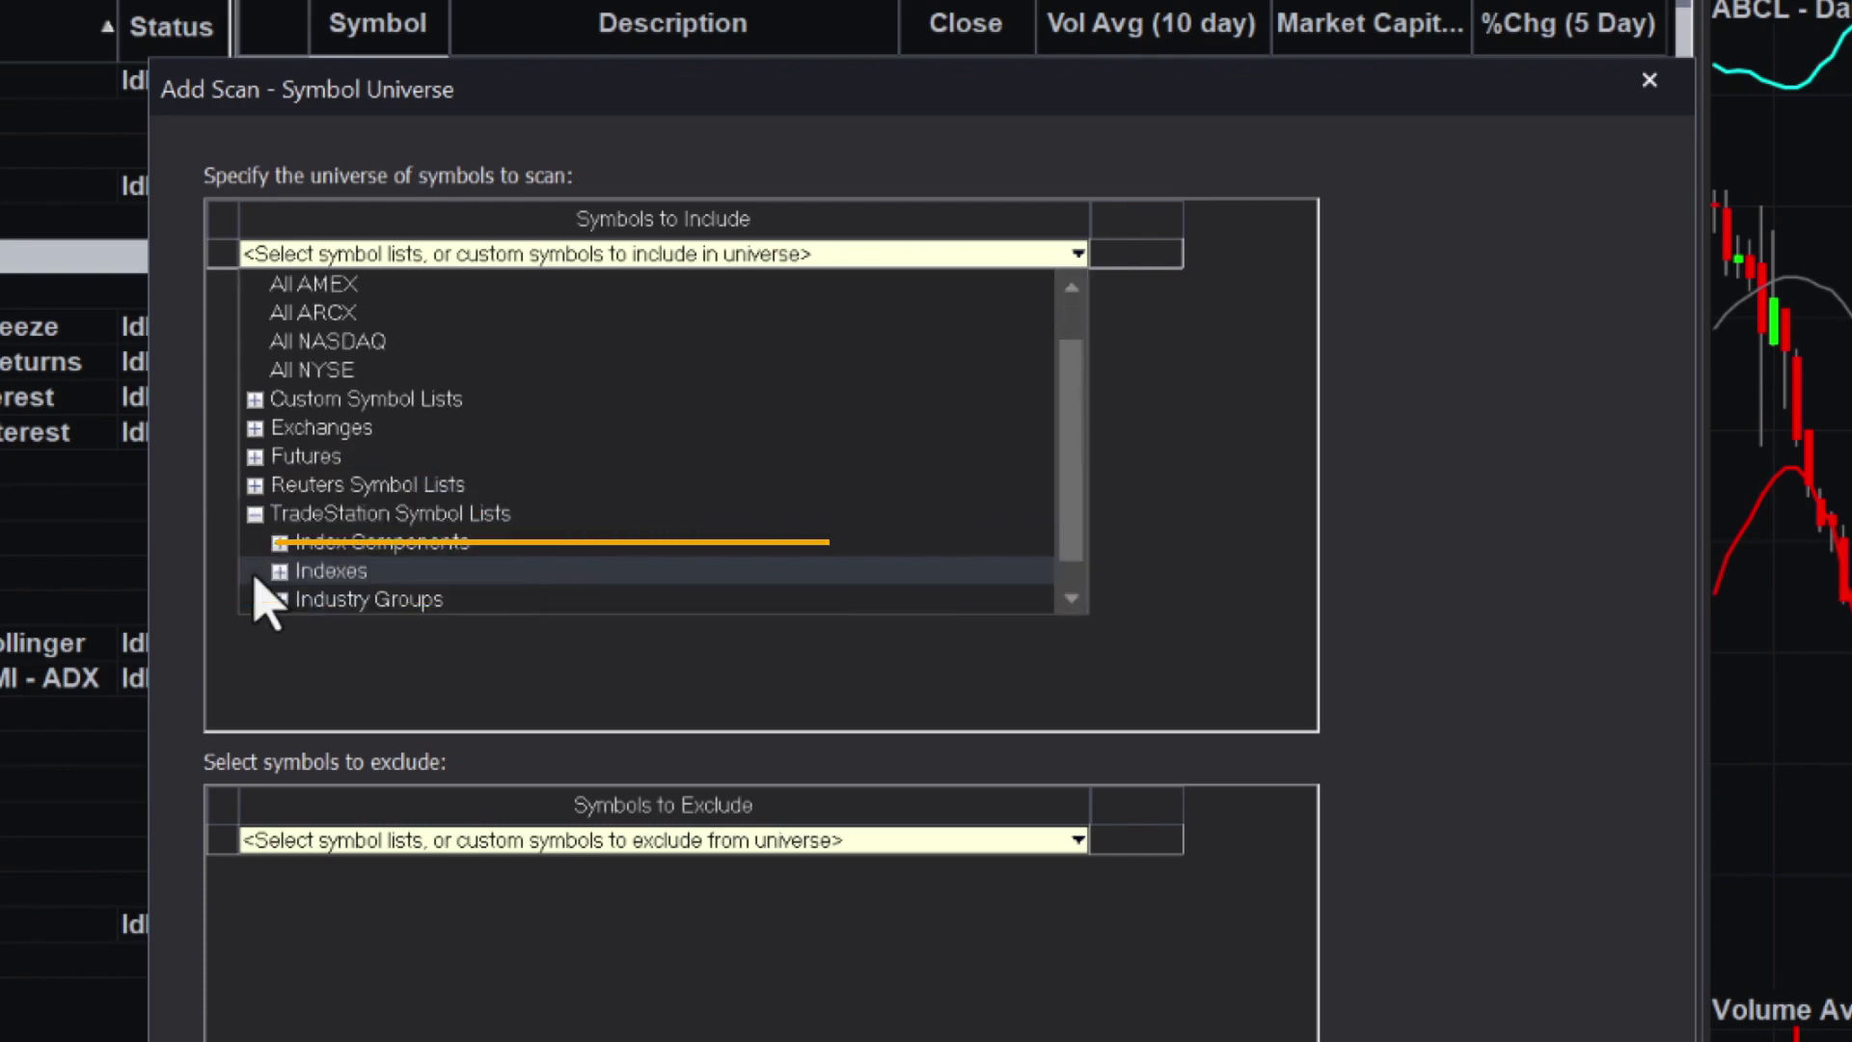
click(279, 543)
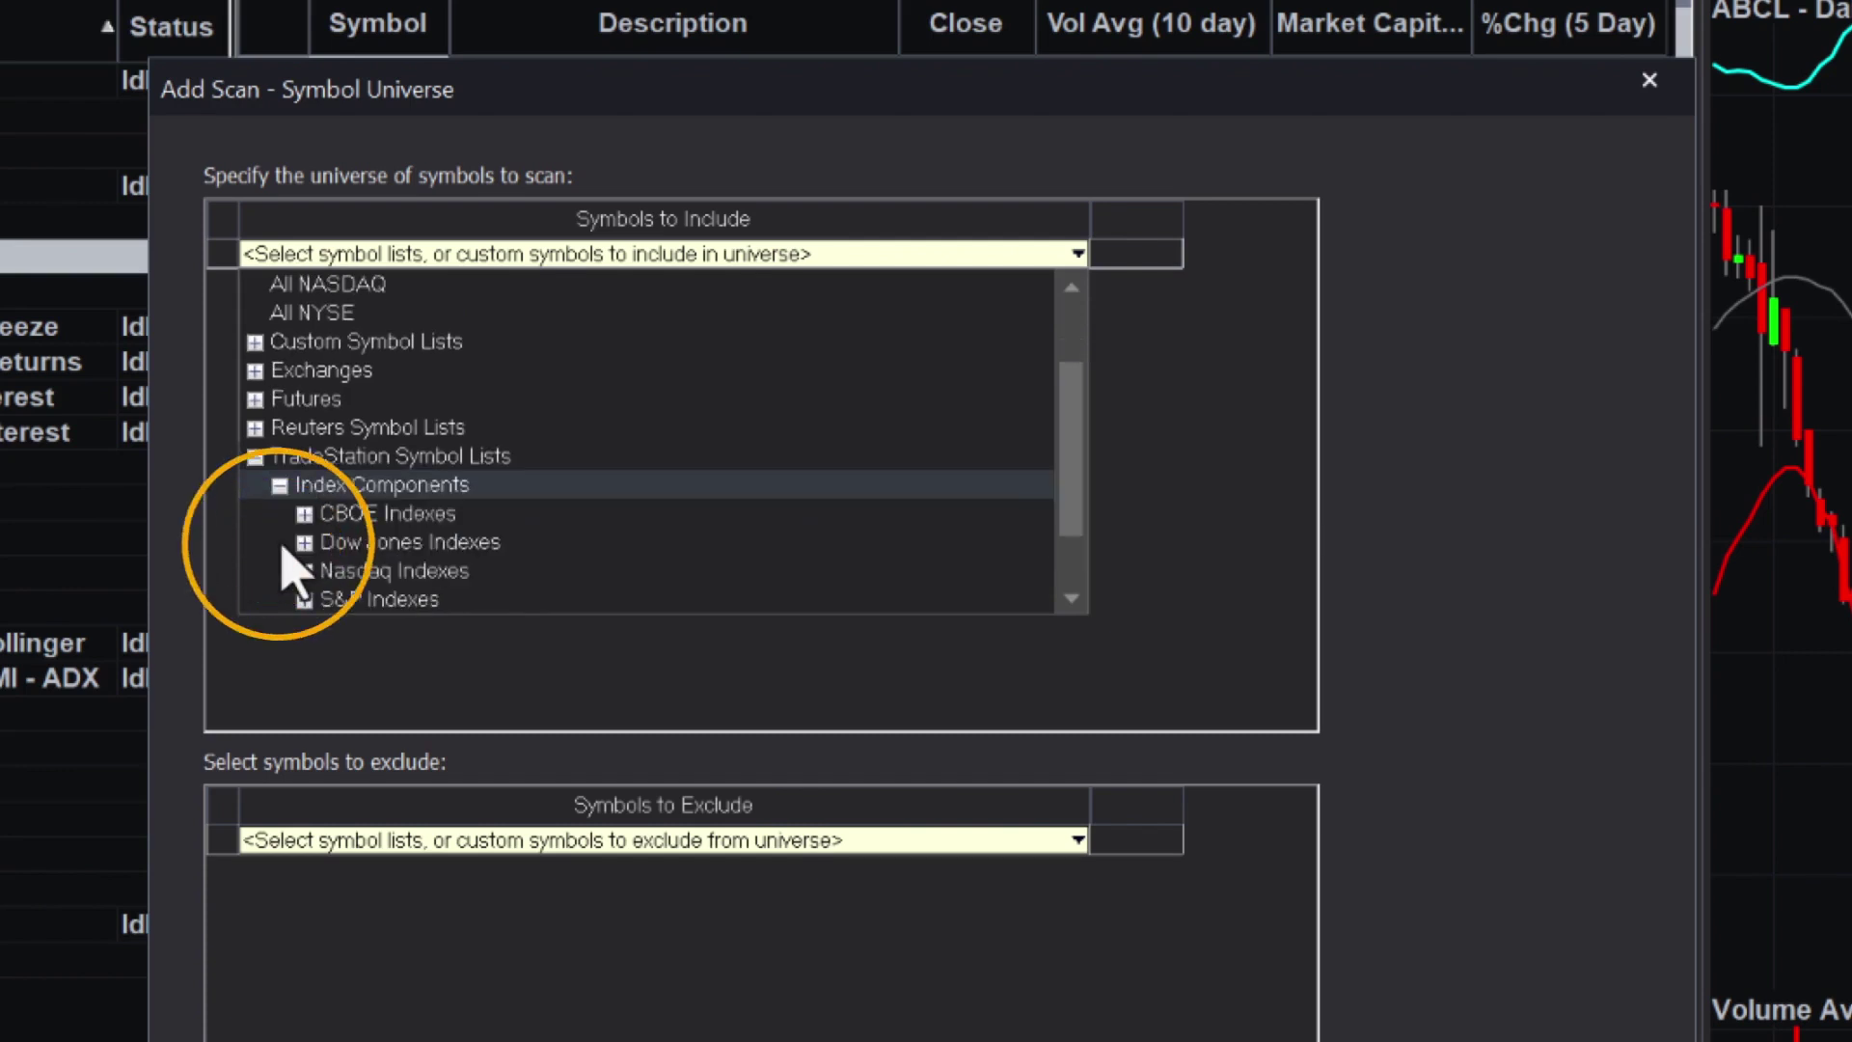
click(304, 596)
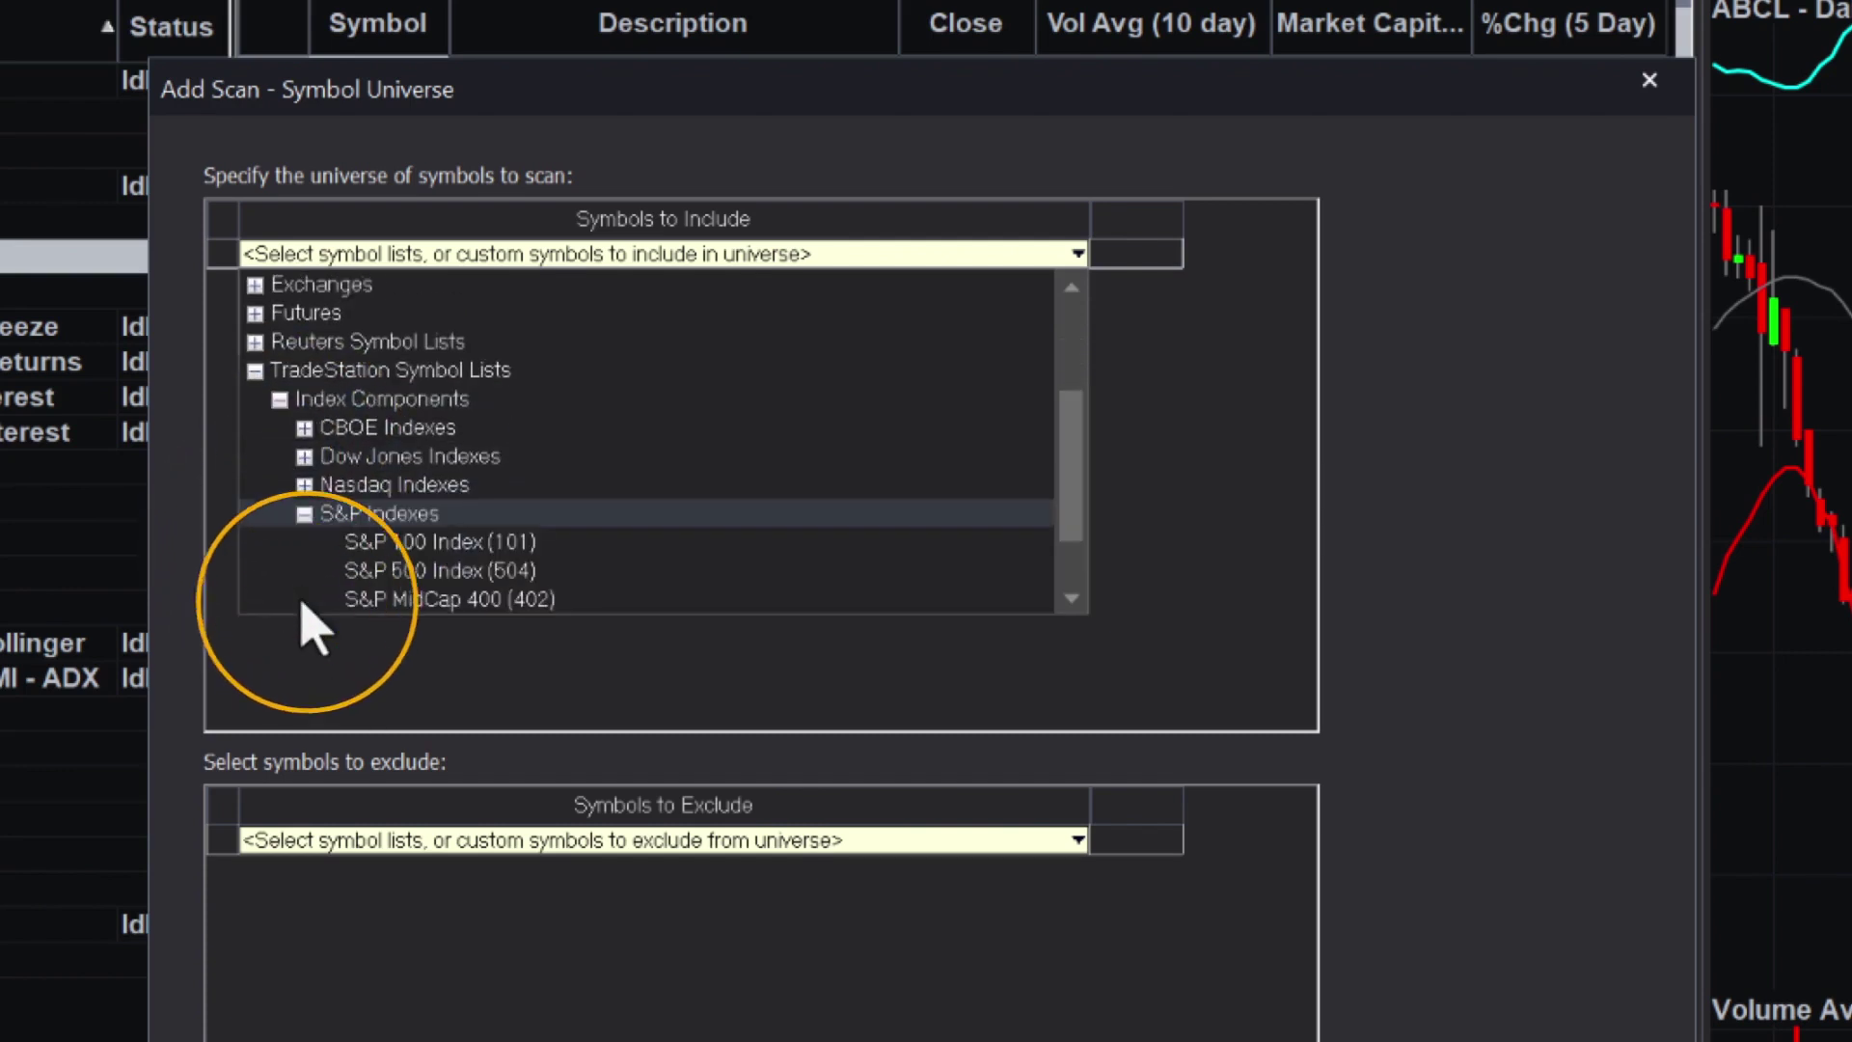
click(434, 577)
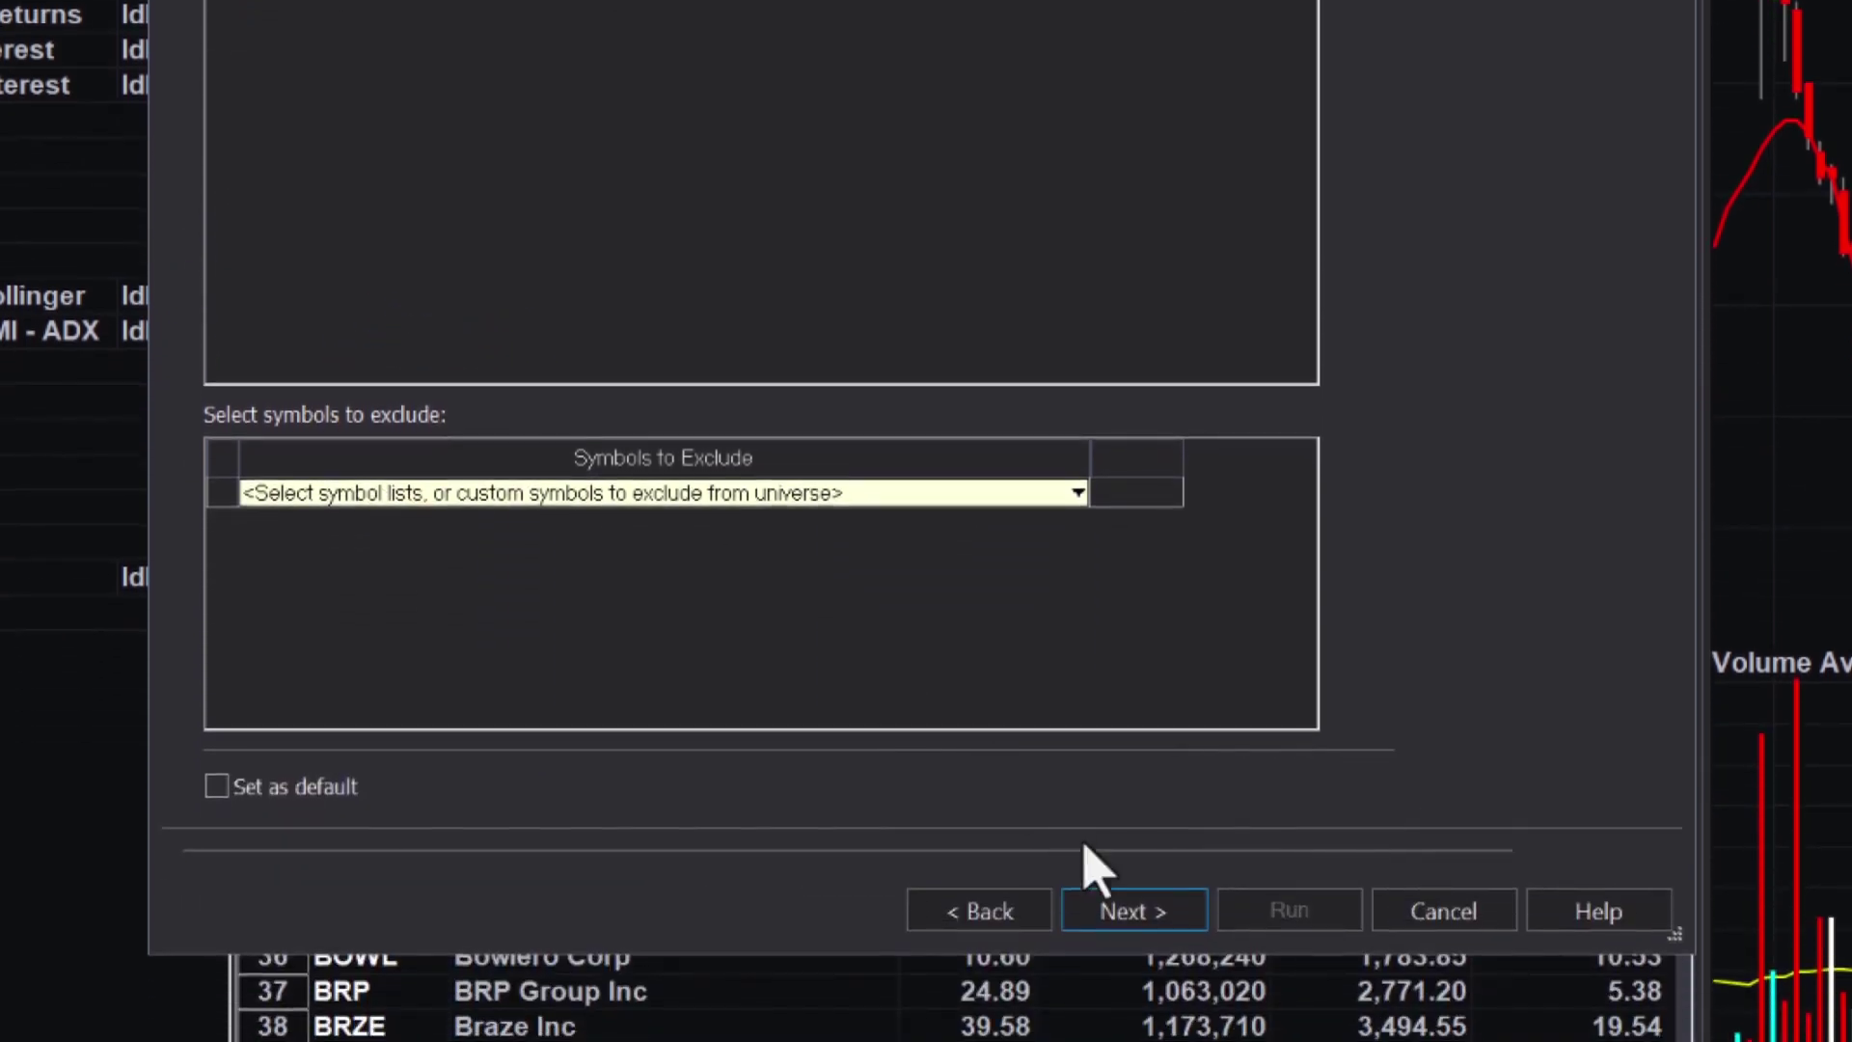
click(1133, 947)
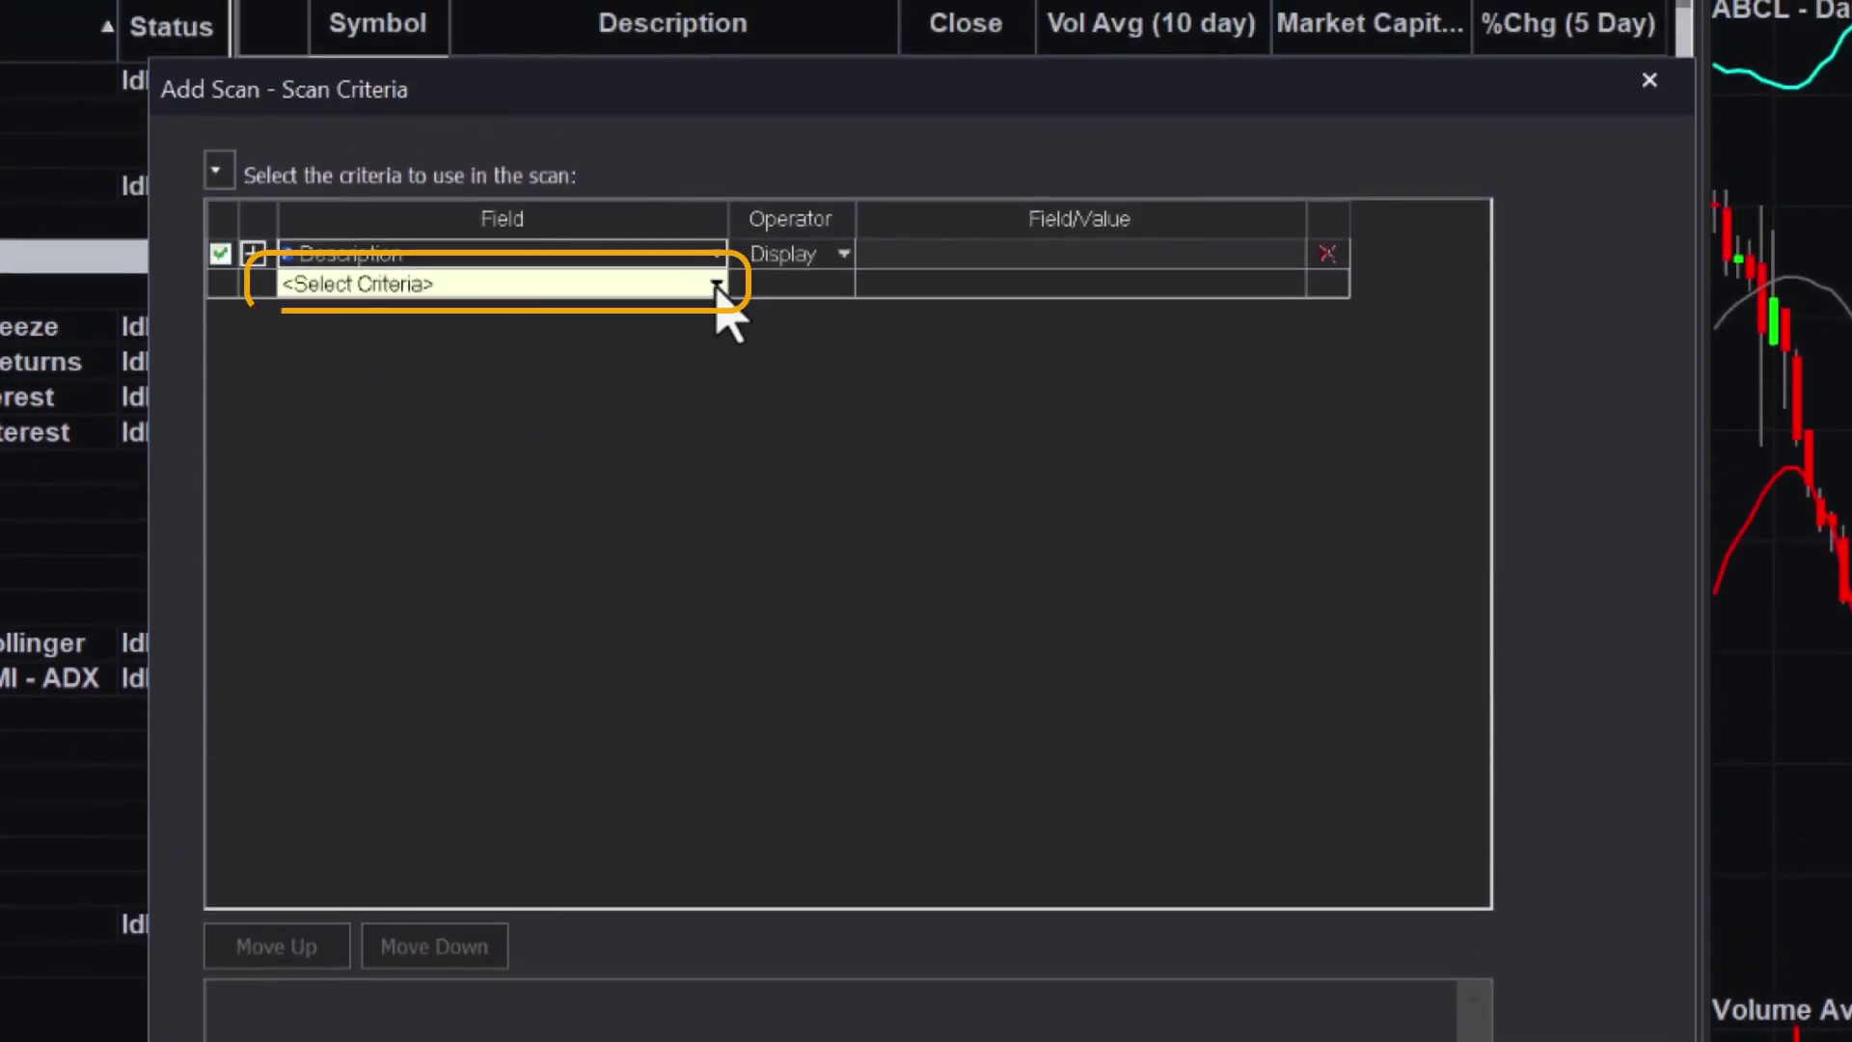
Choose %Chg (4 Wk) under Price > %Chg as the new criterion field
click(716, 290)
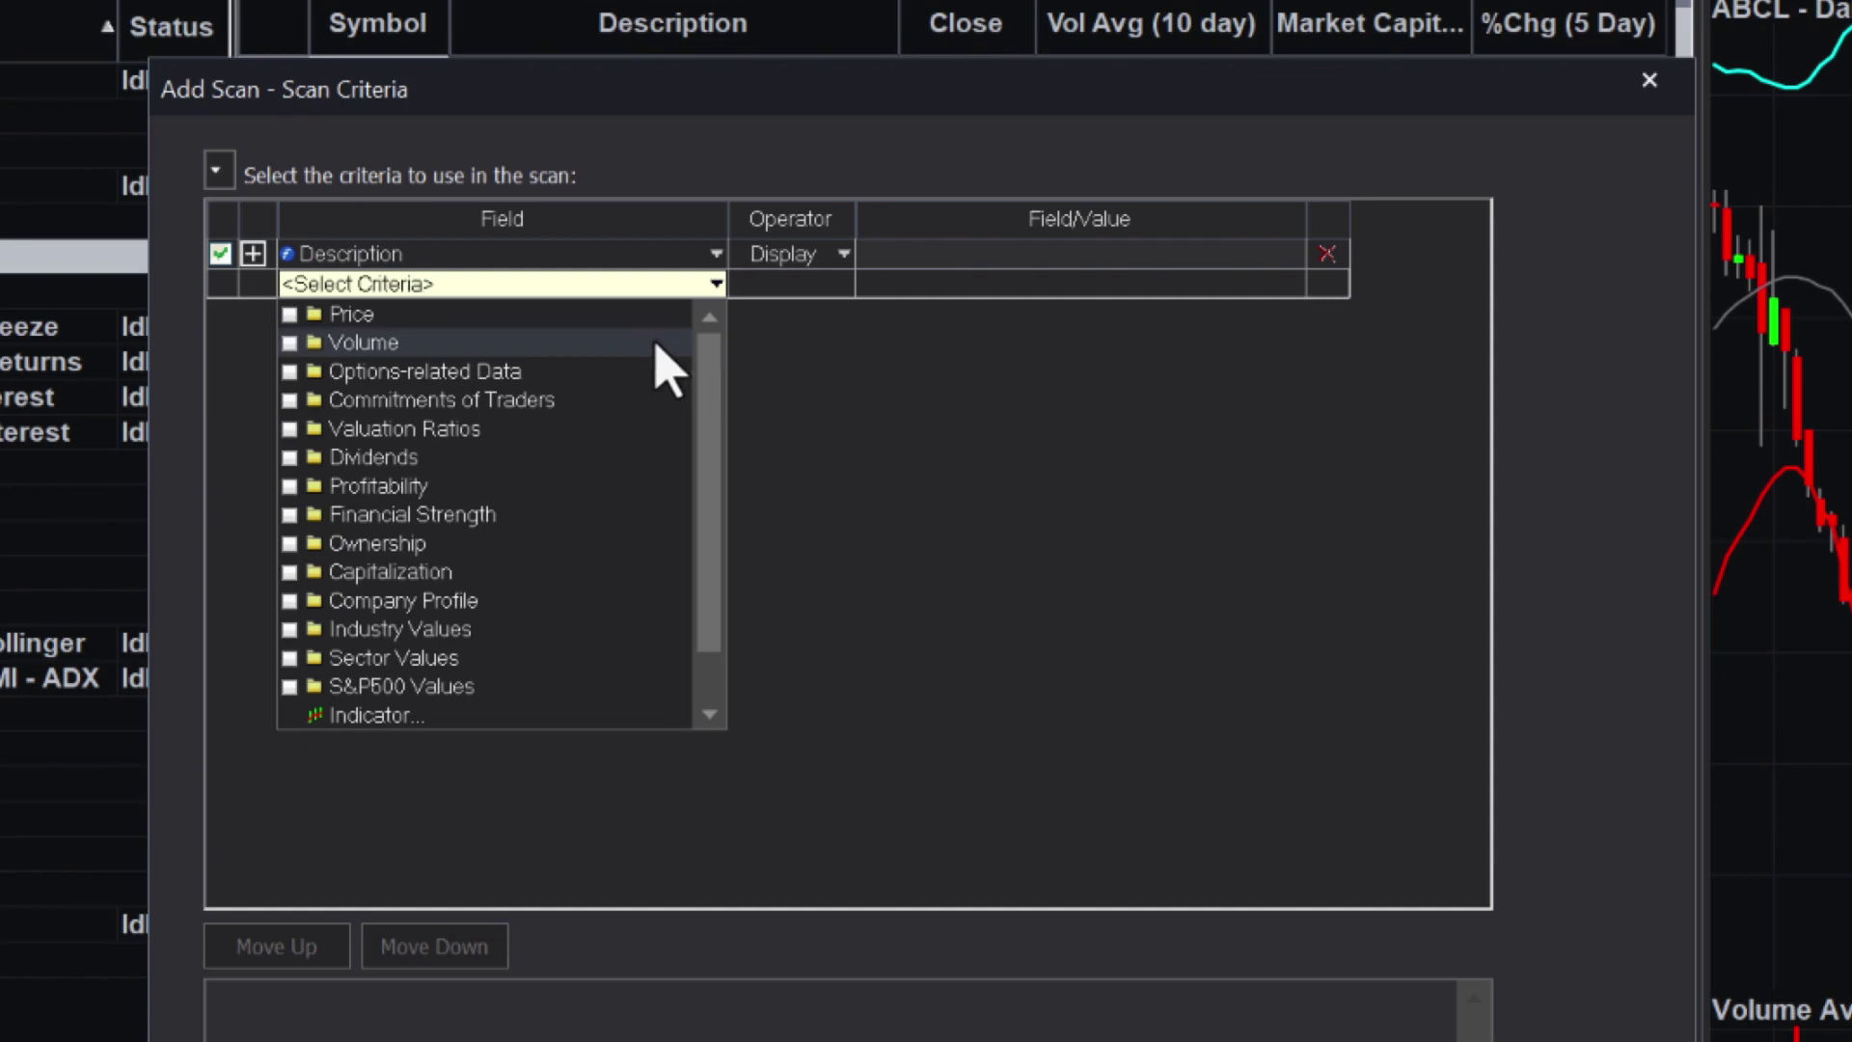
scroll(608, 682, down, 2)
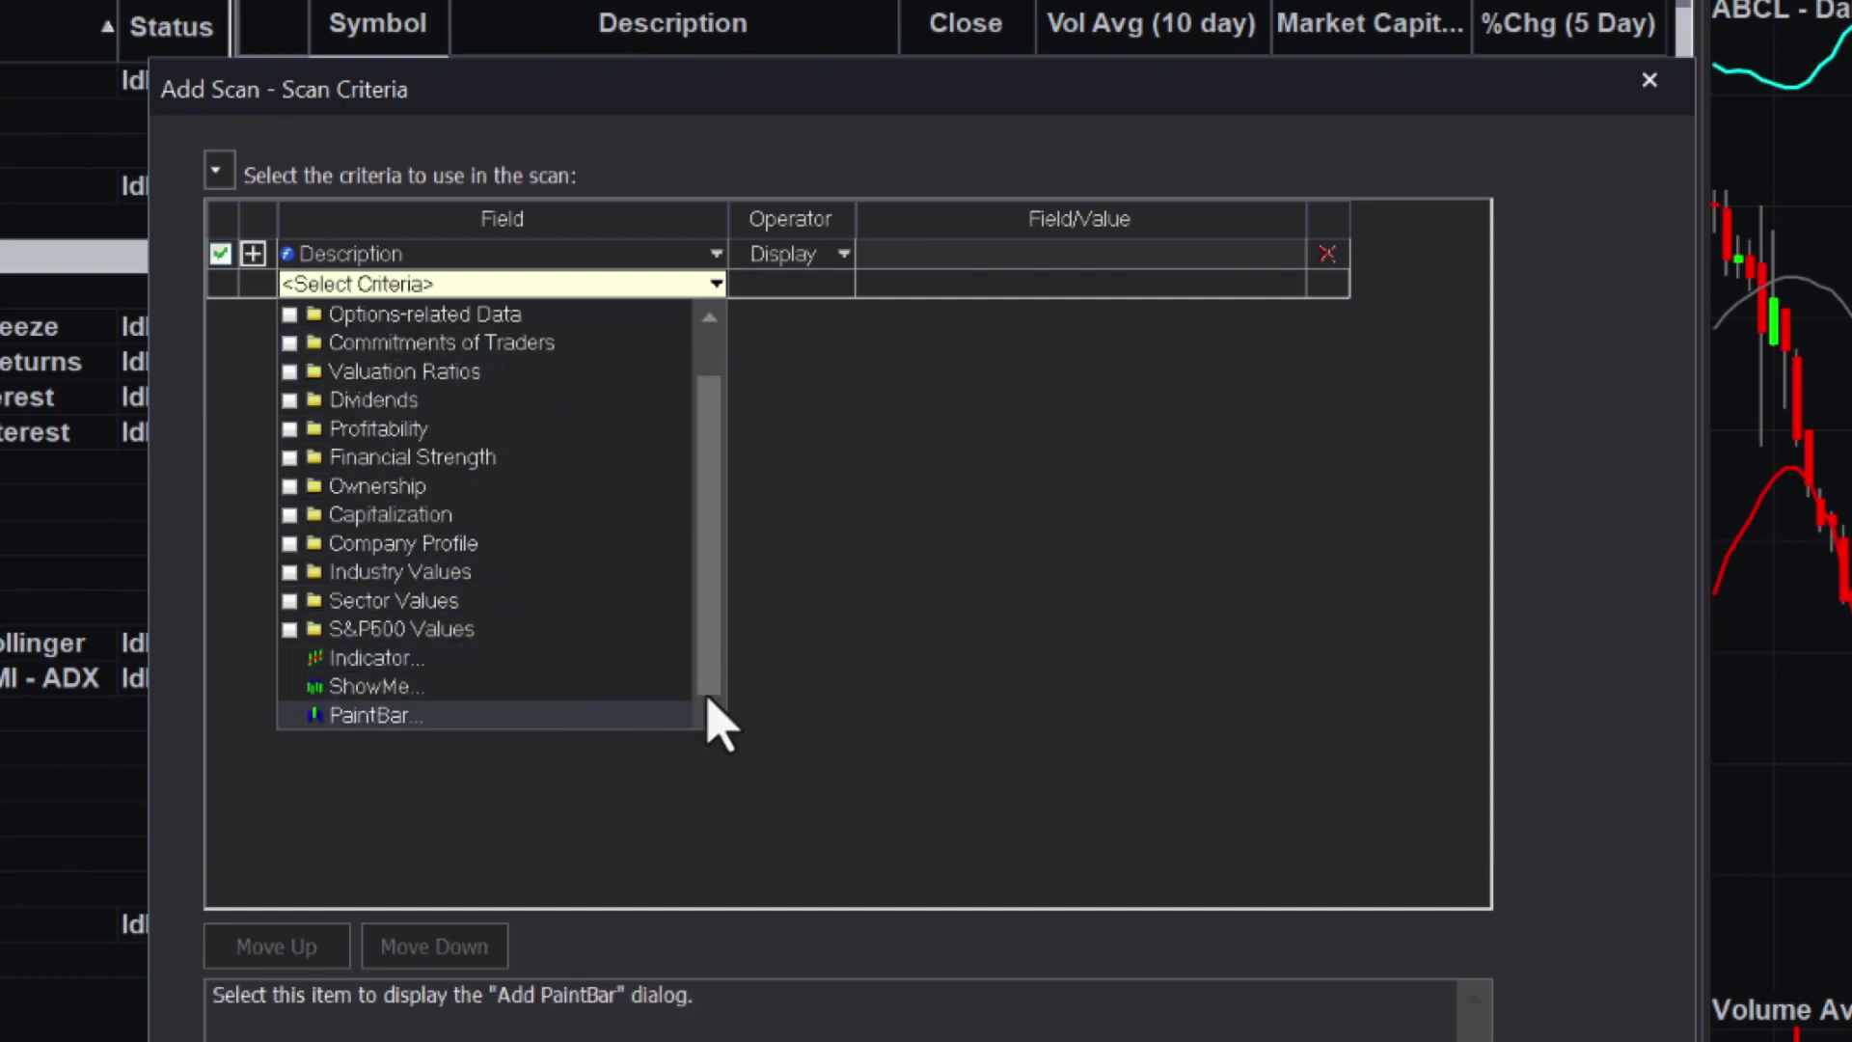
drag(709, 697, 720, 645)
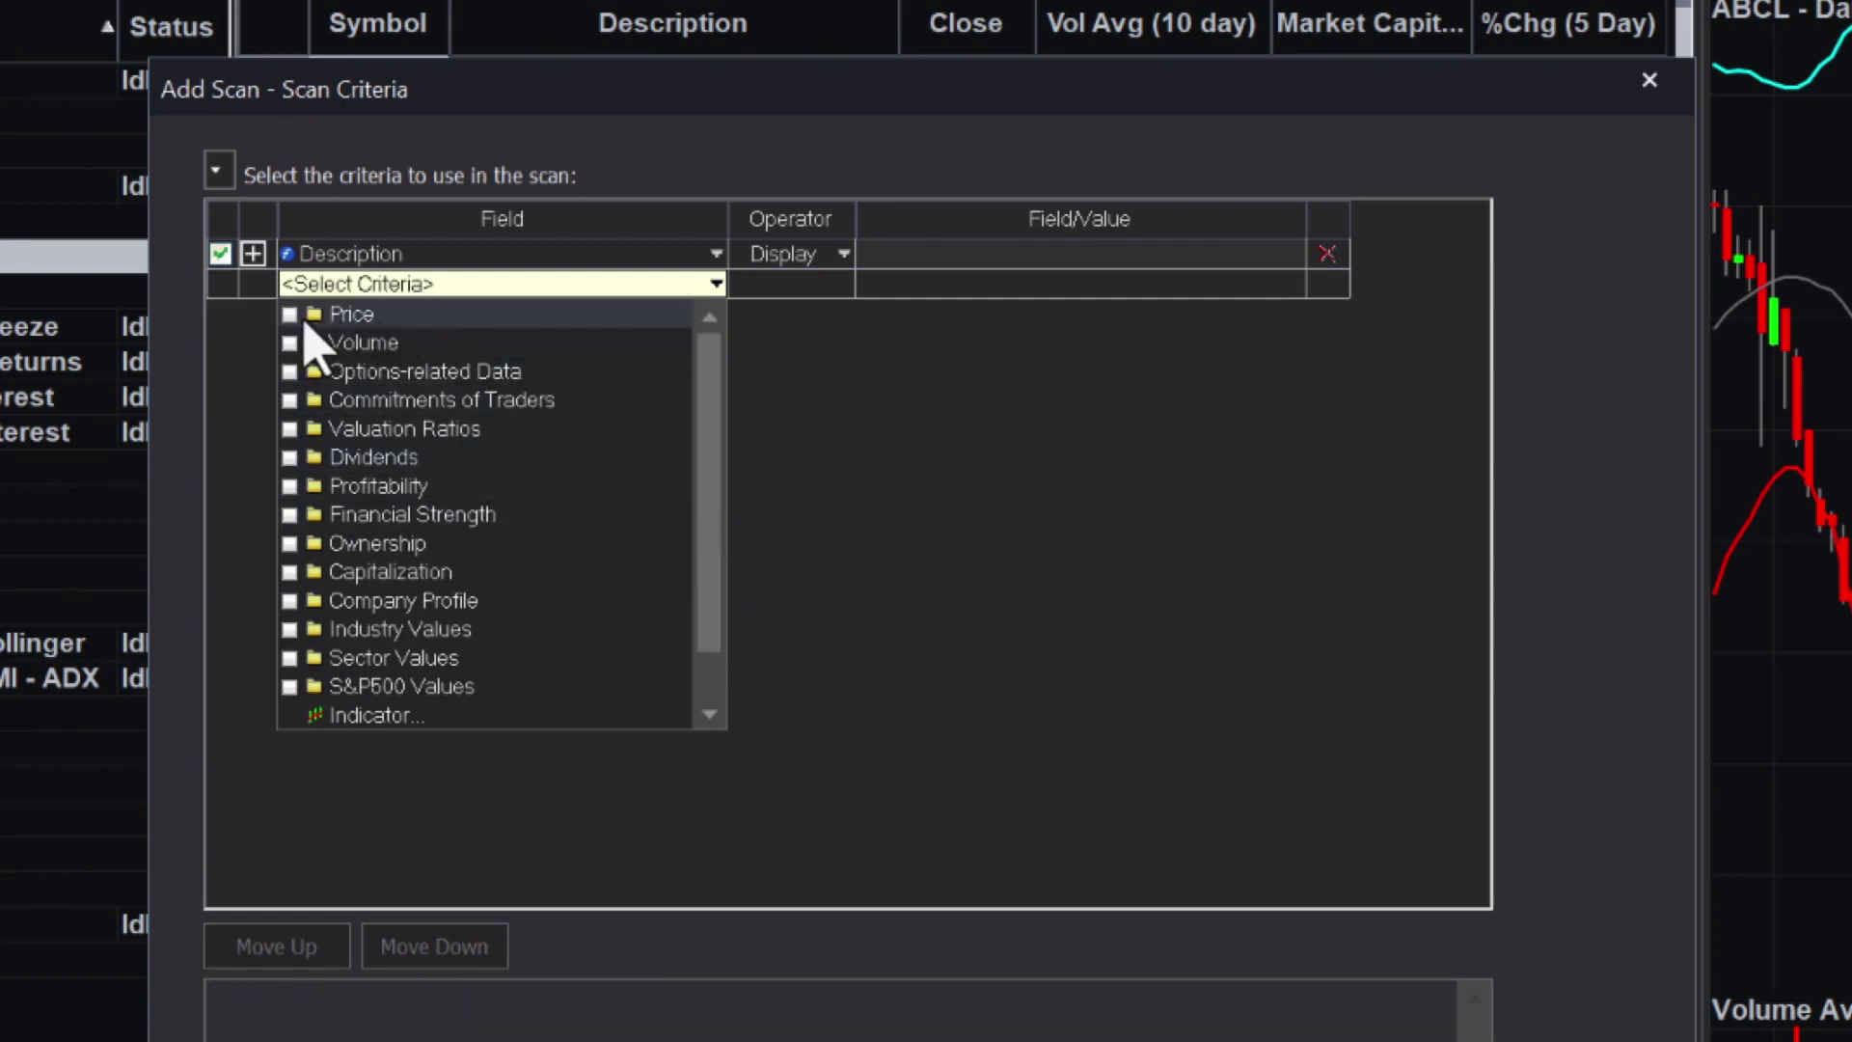
click(289, 318)
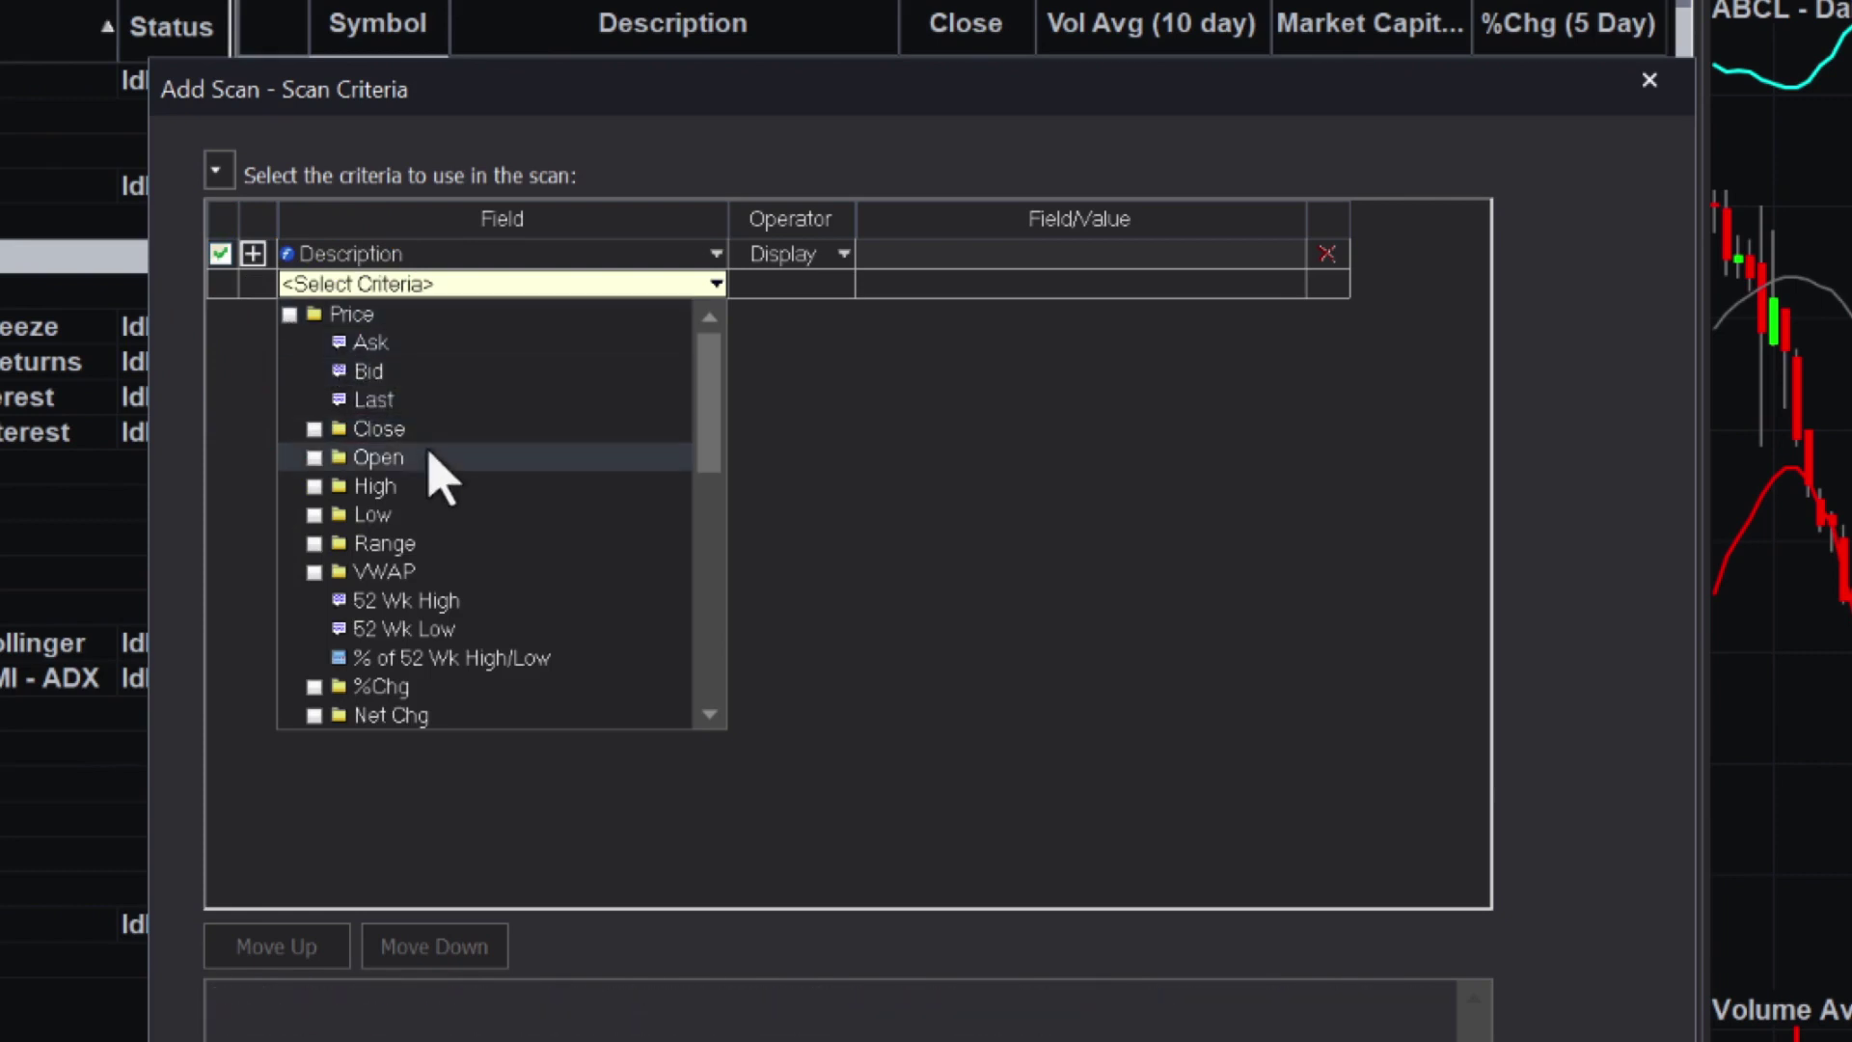
scroll(439, 477, down, 2)
scroll(441, 473, down, 3)
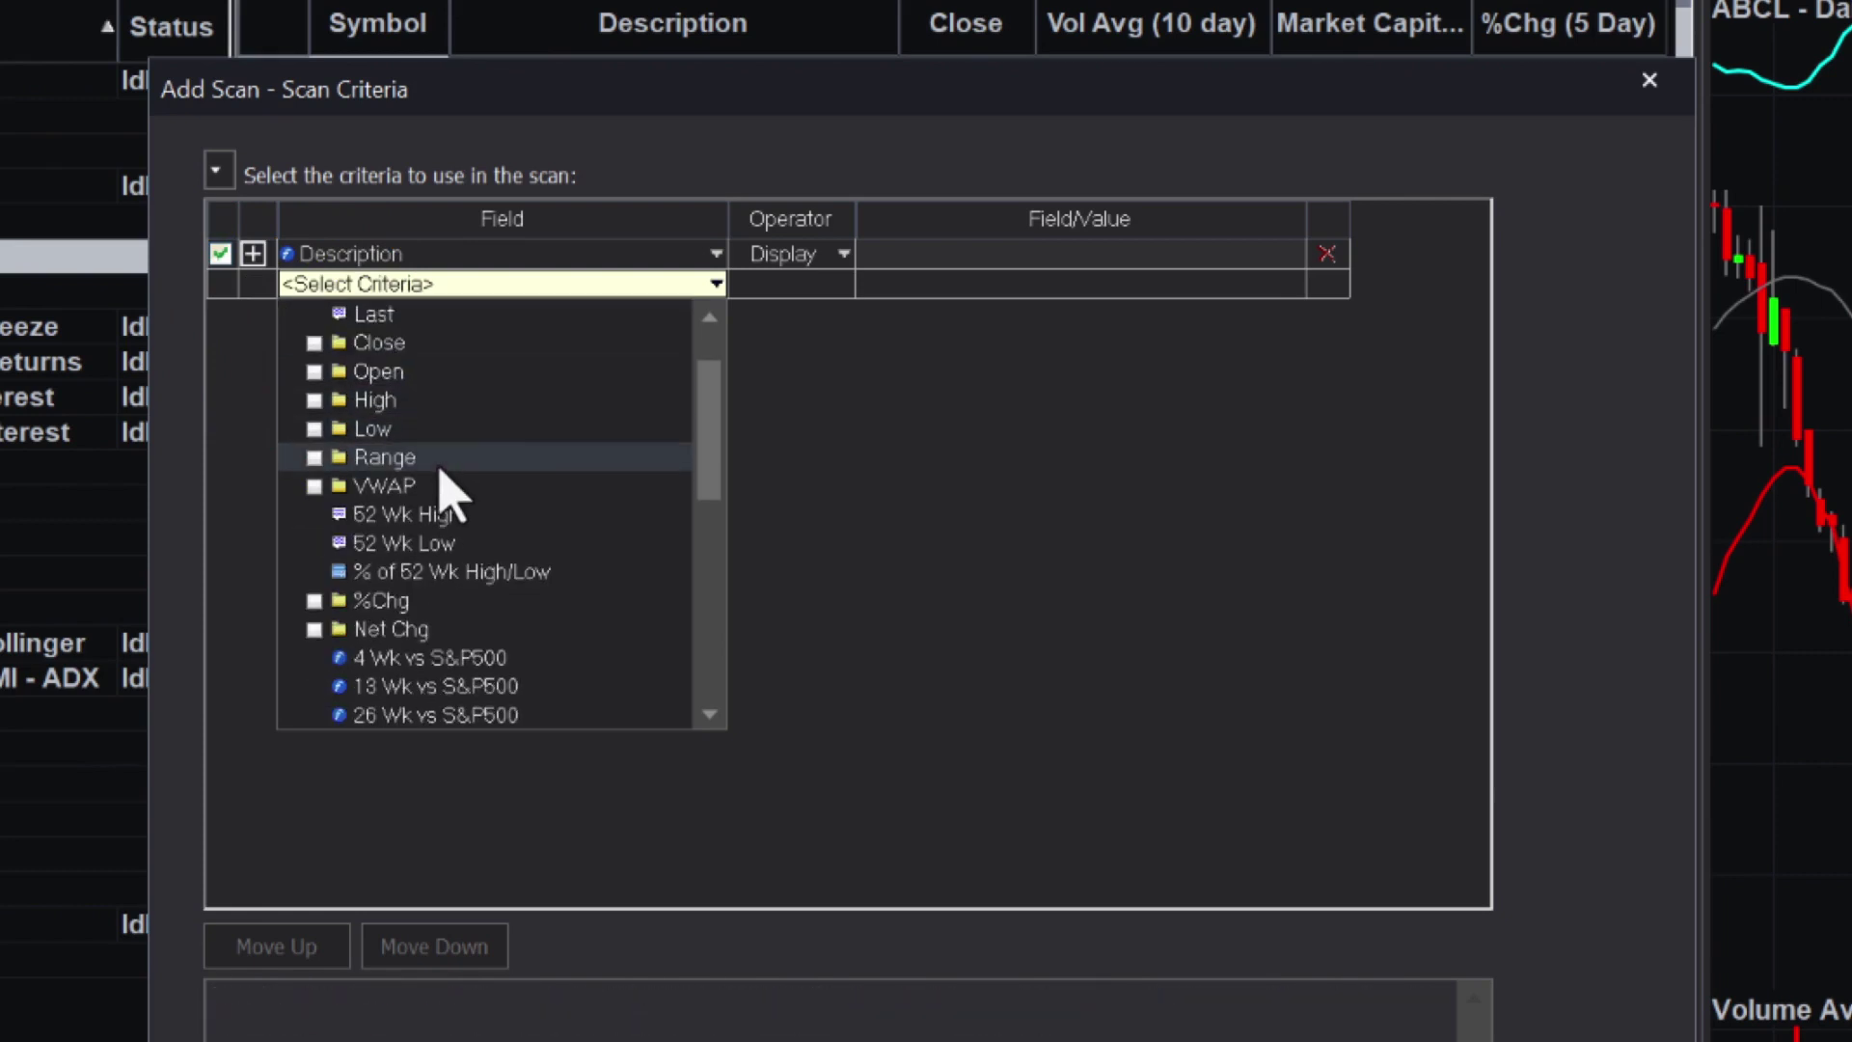
scroll(441, 475, down, 1)
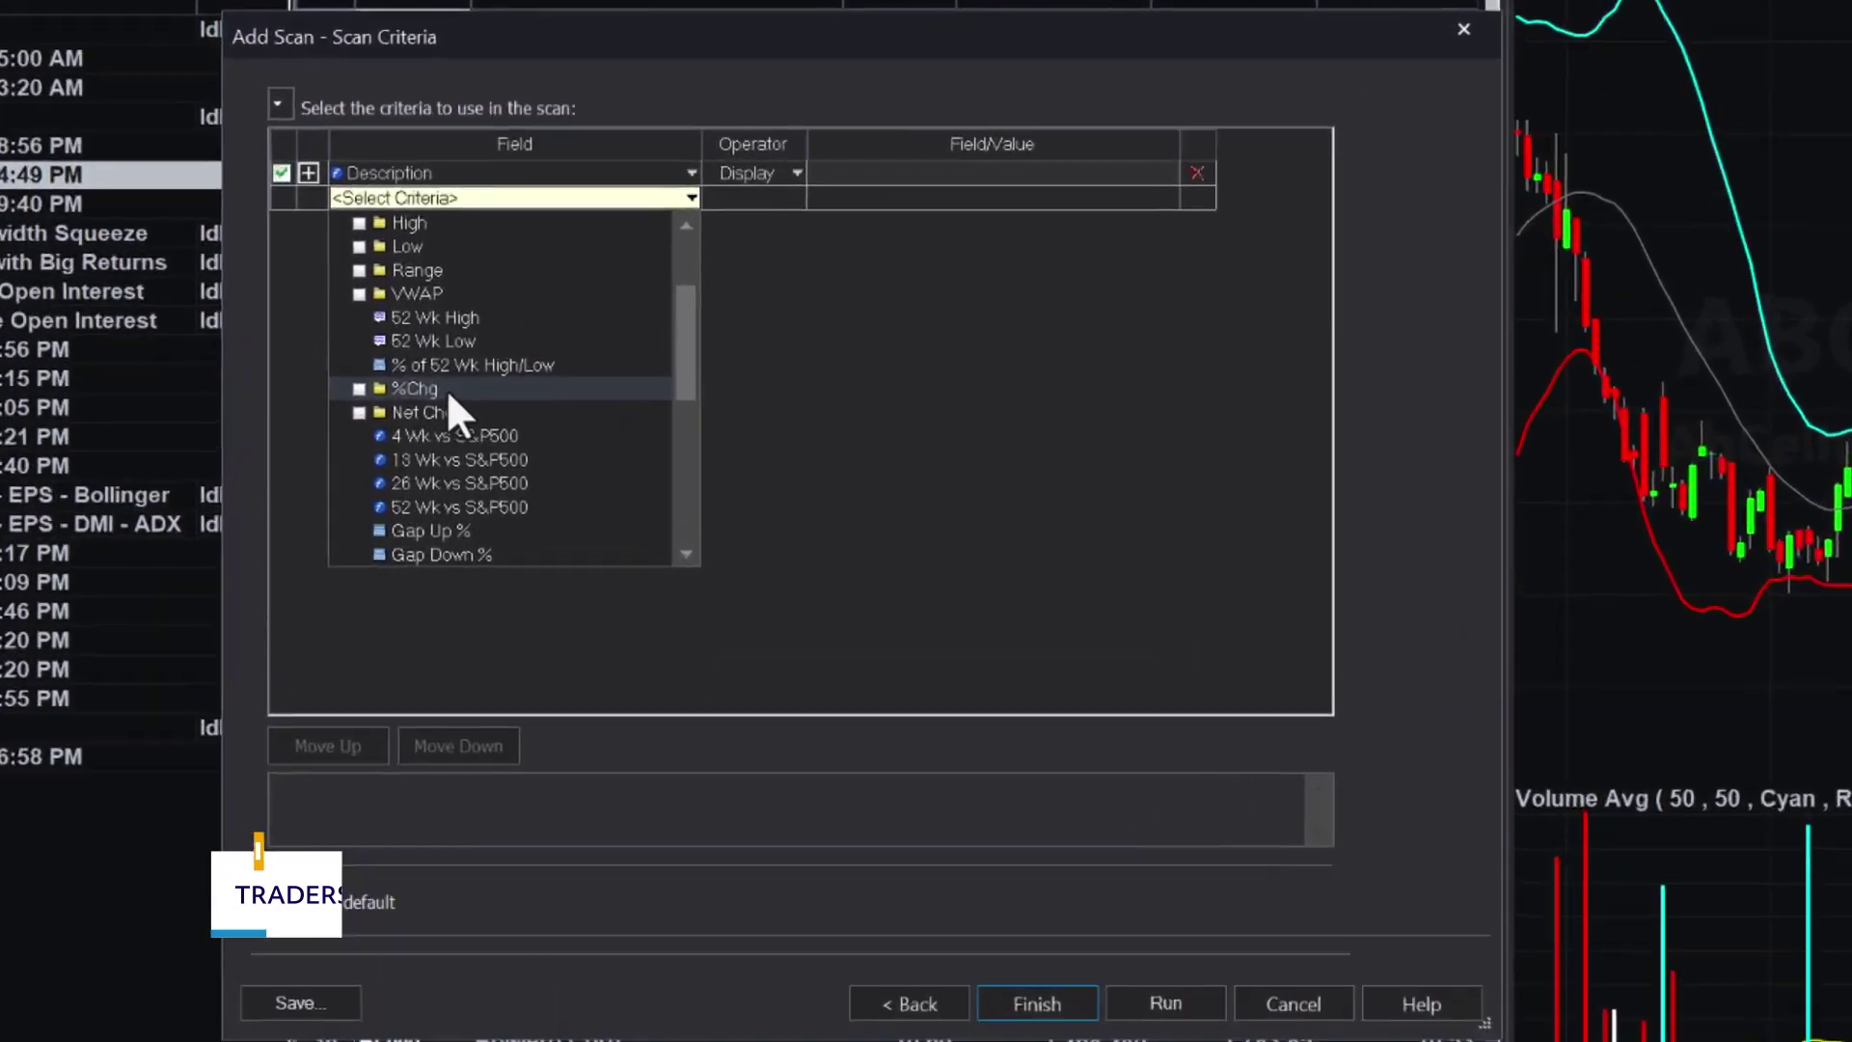
click(345, 373)
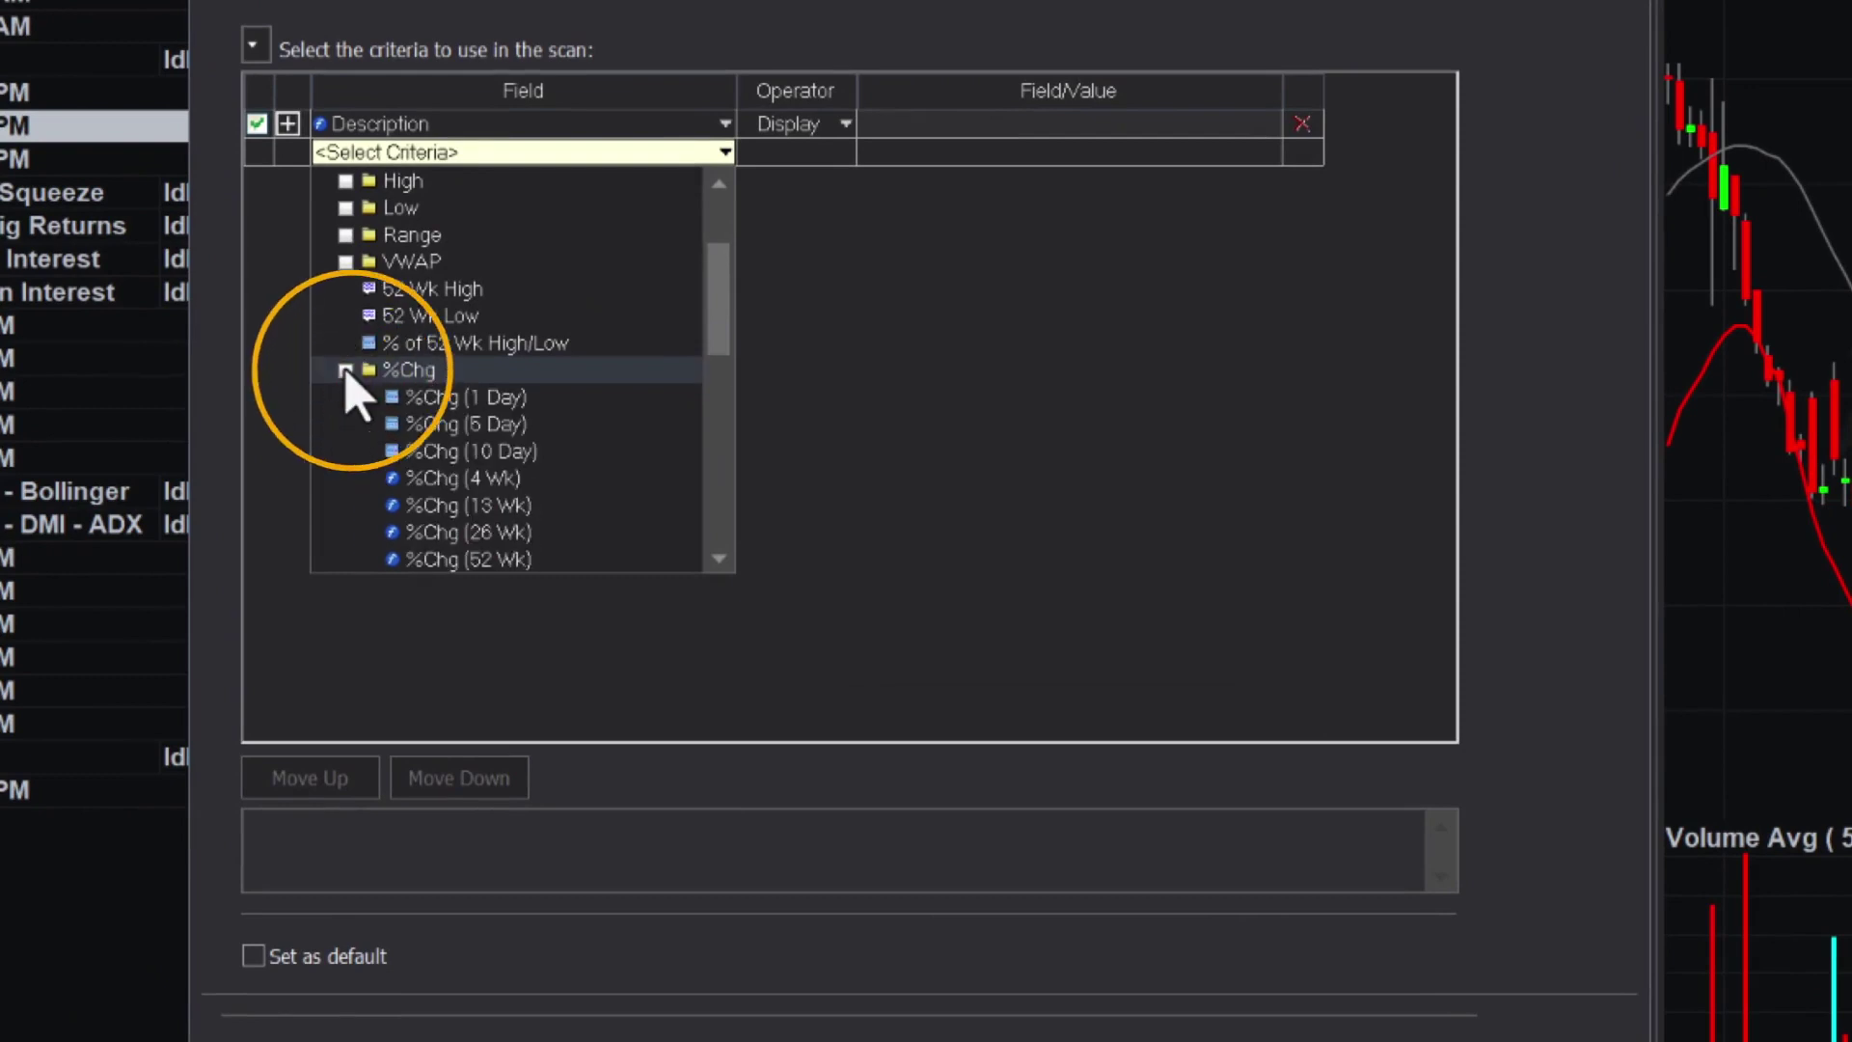
click(536, 483)
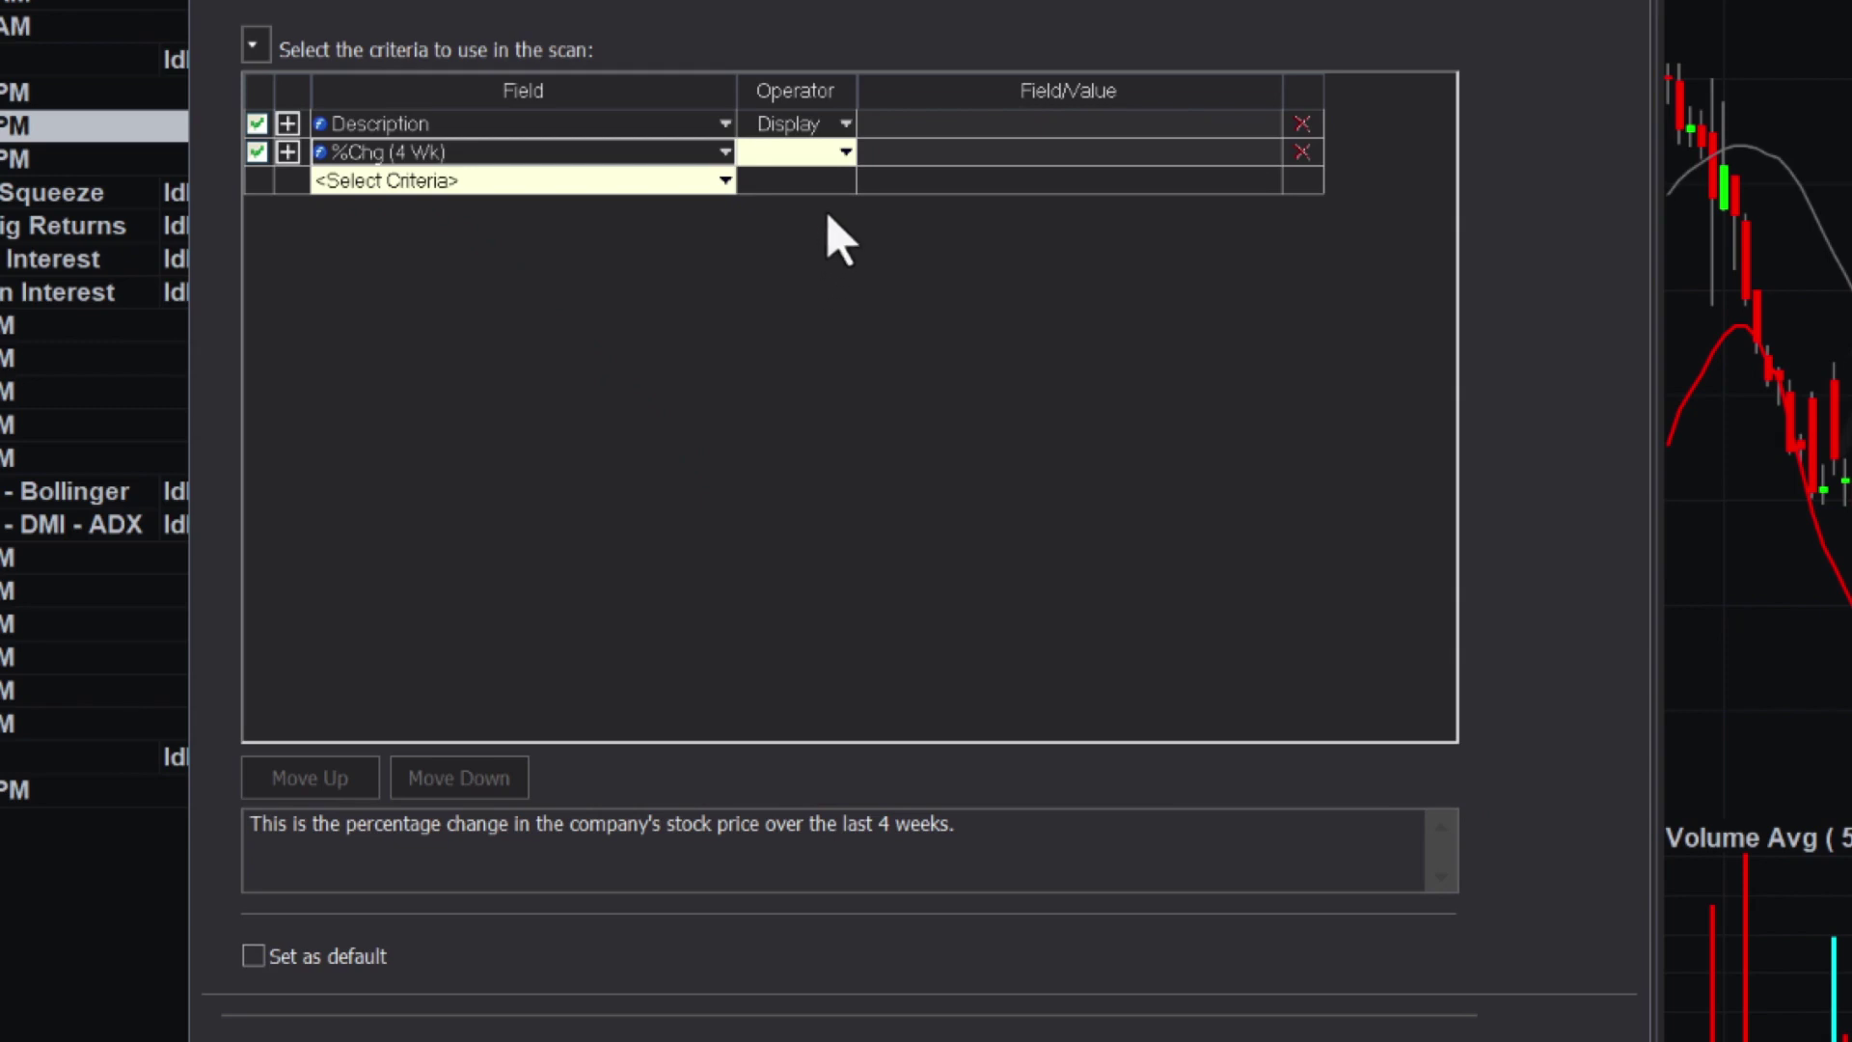
Set %Chg (4 Wk) > 15, run the scan, and widen the Description column
click(846, 152)
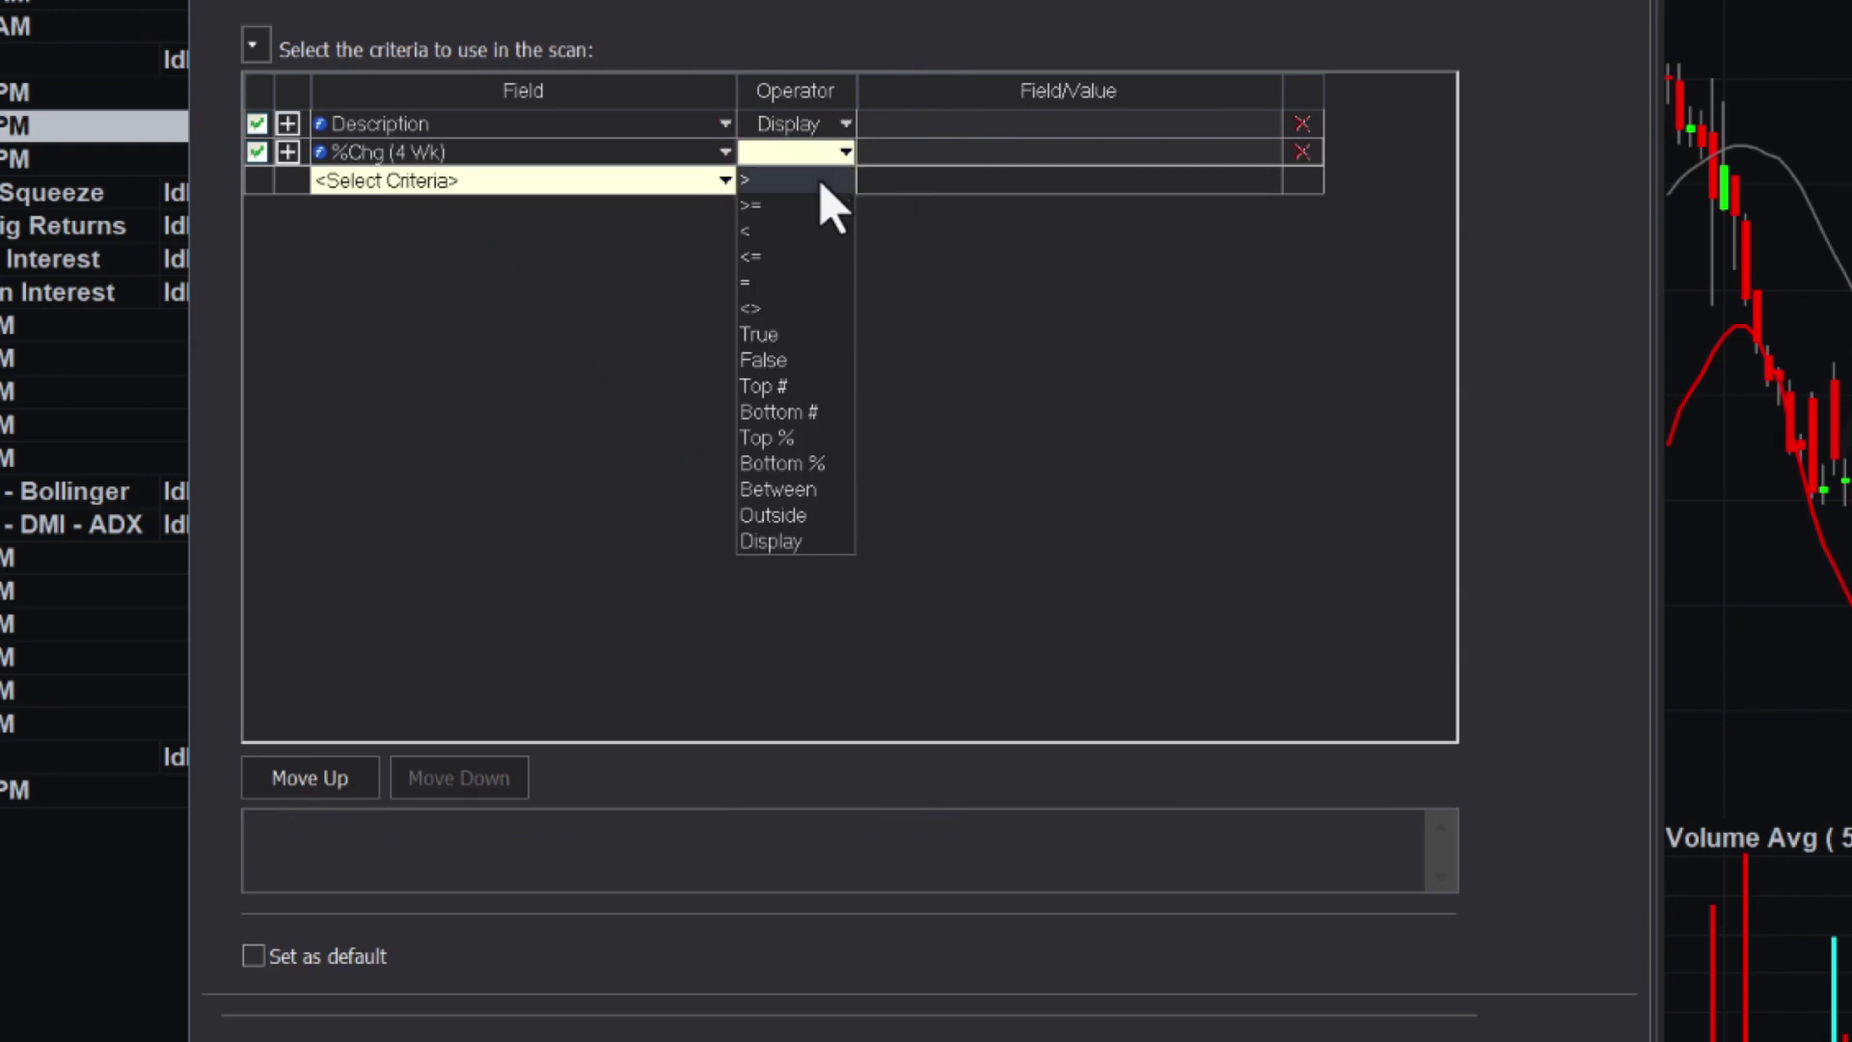
click(825, 183)
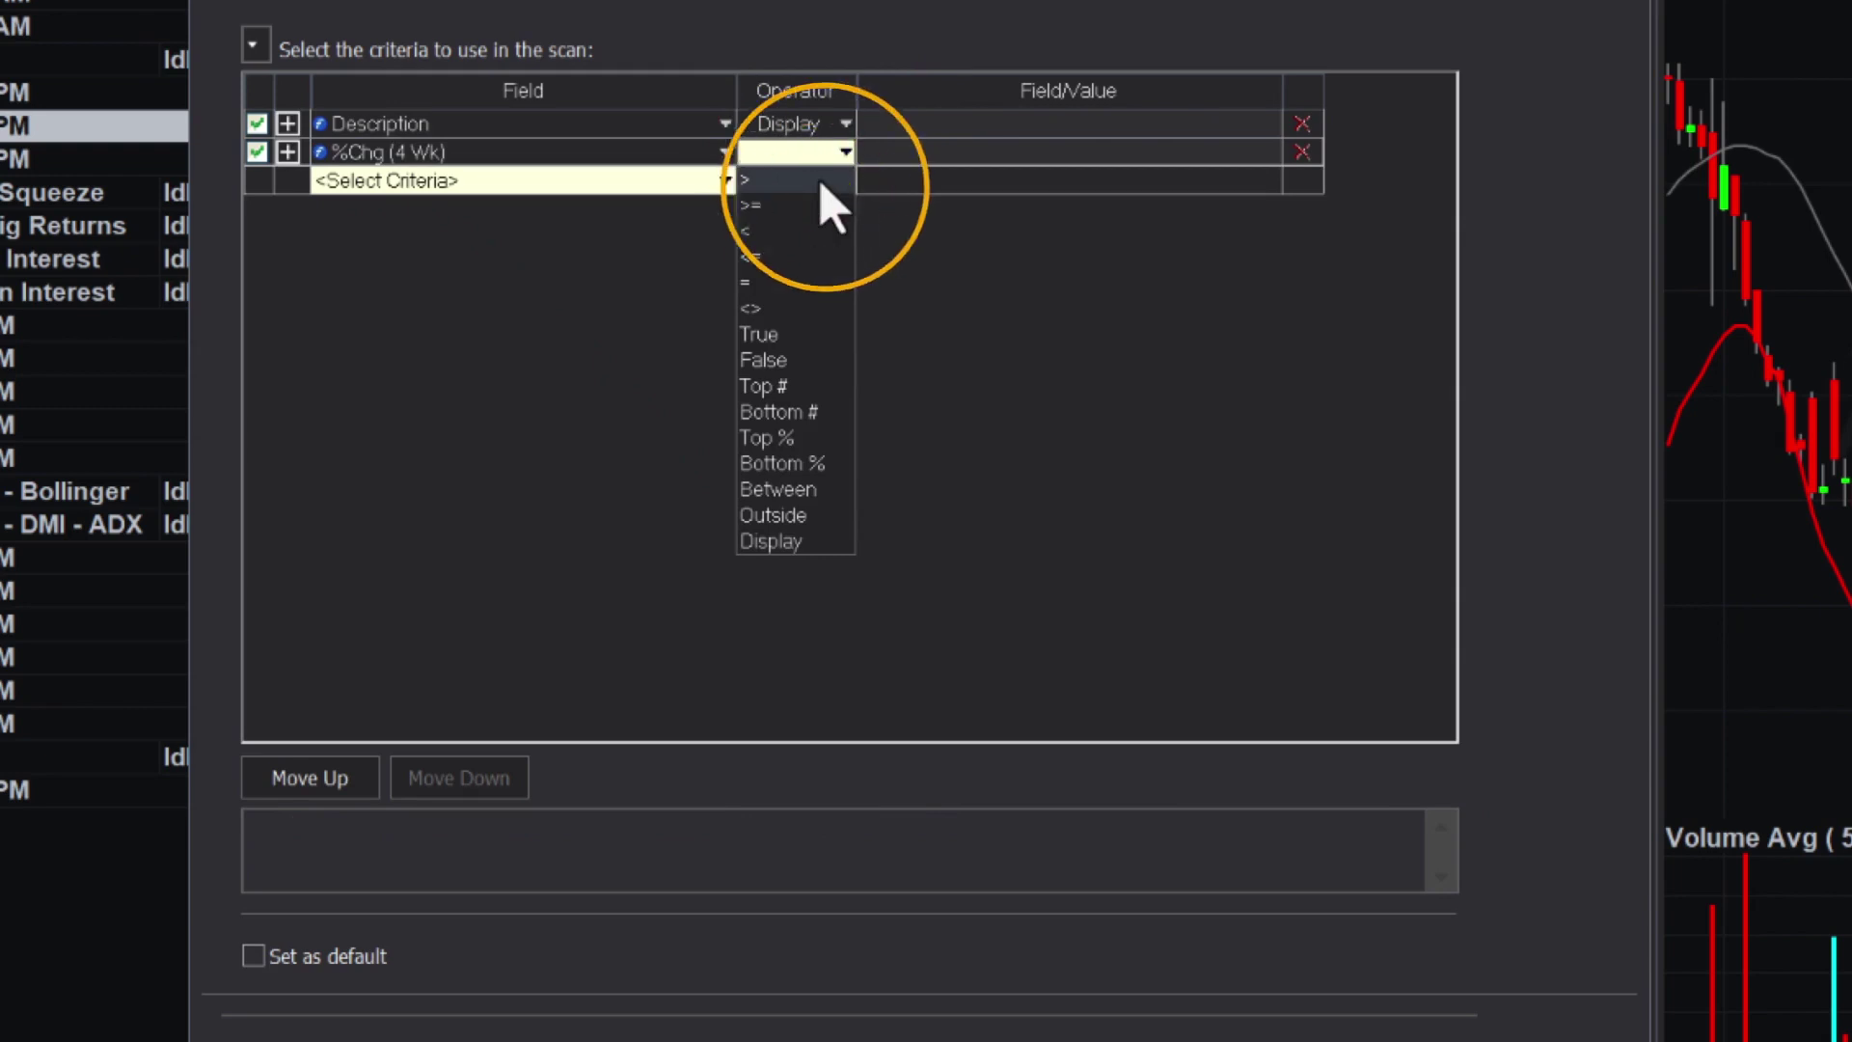
click(926, 154)
text(15)
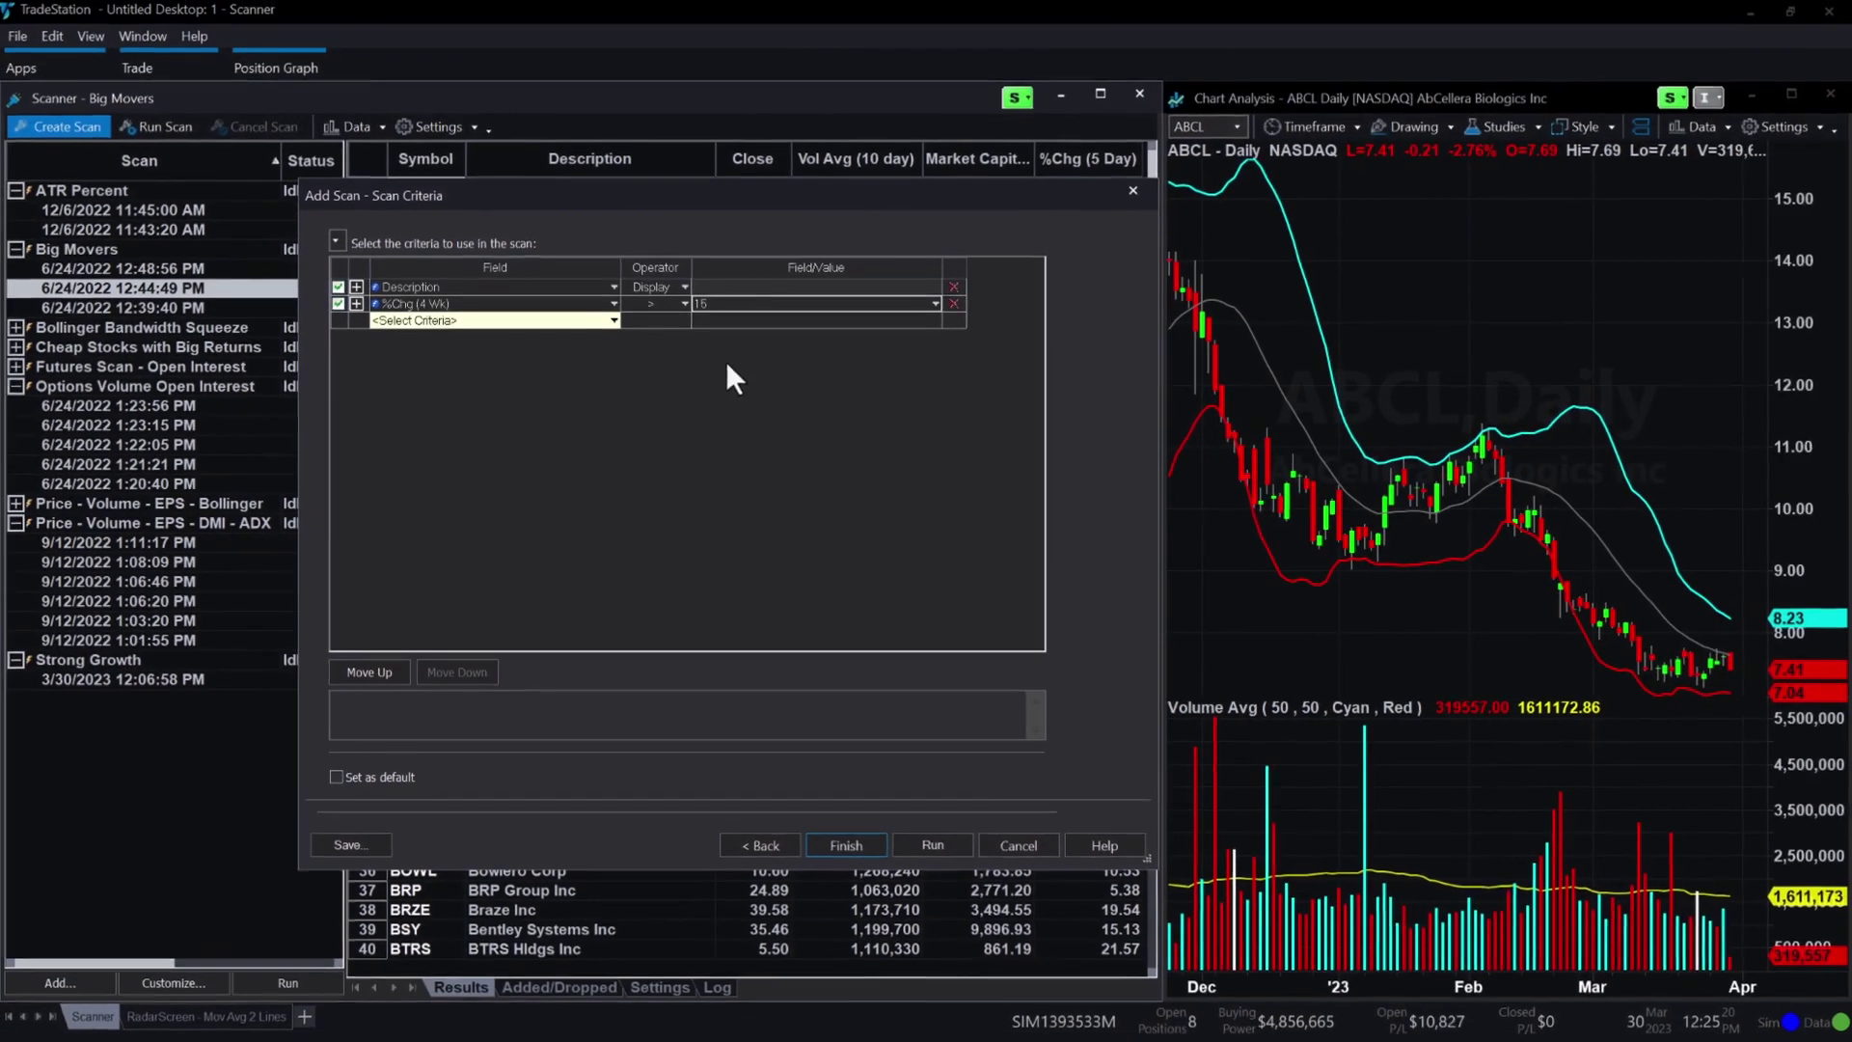
click(932, 845)
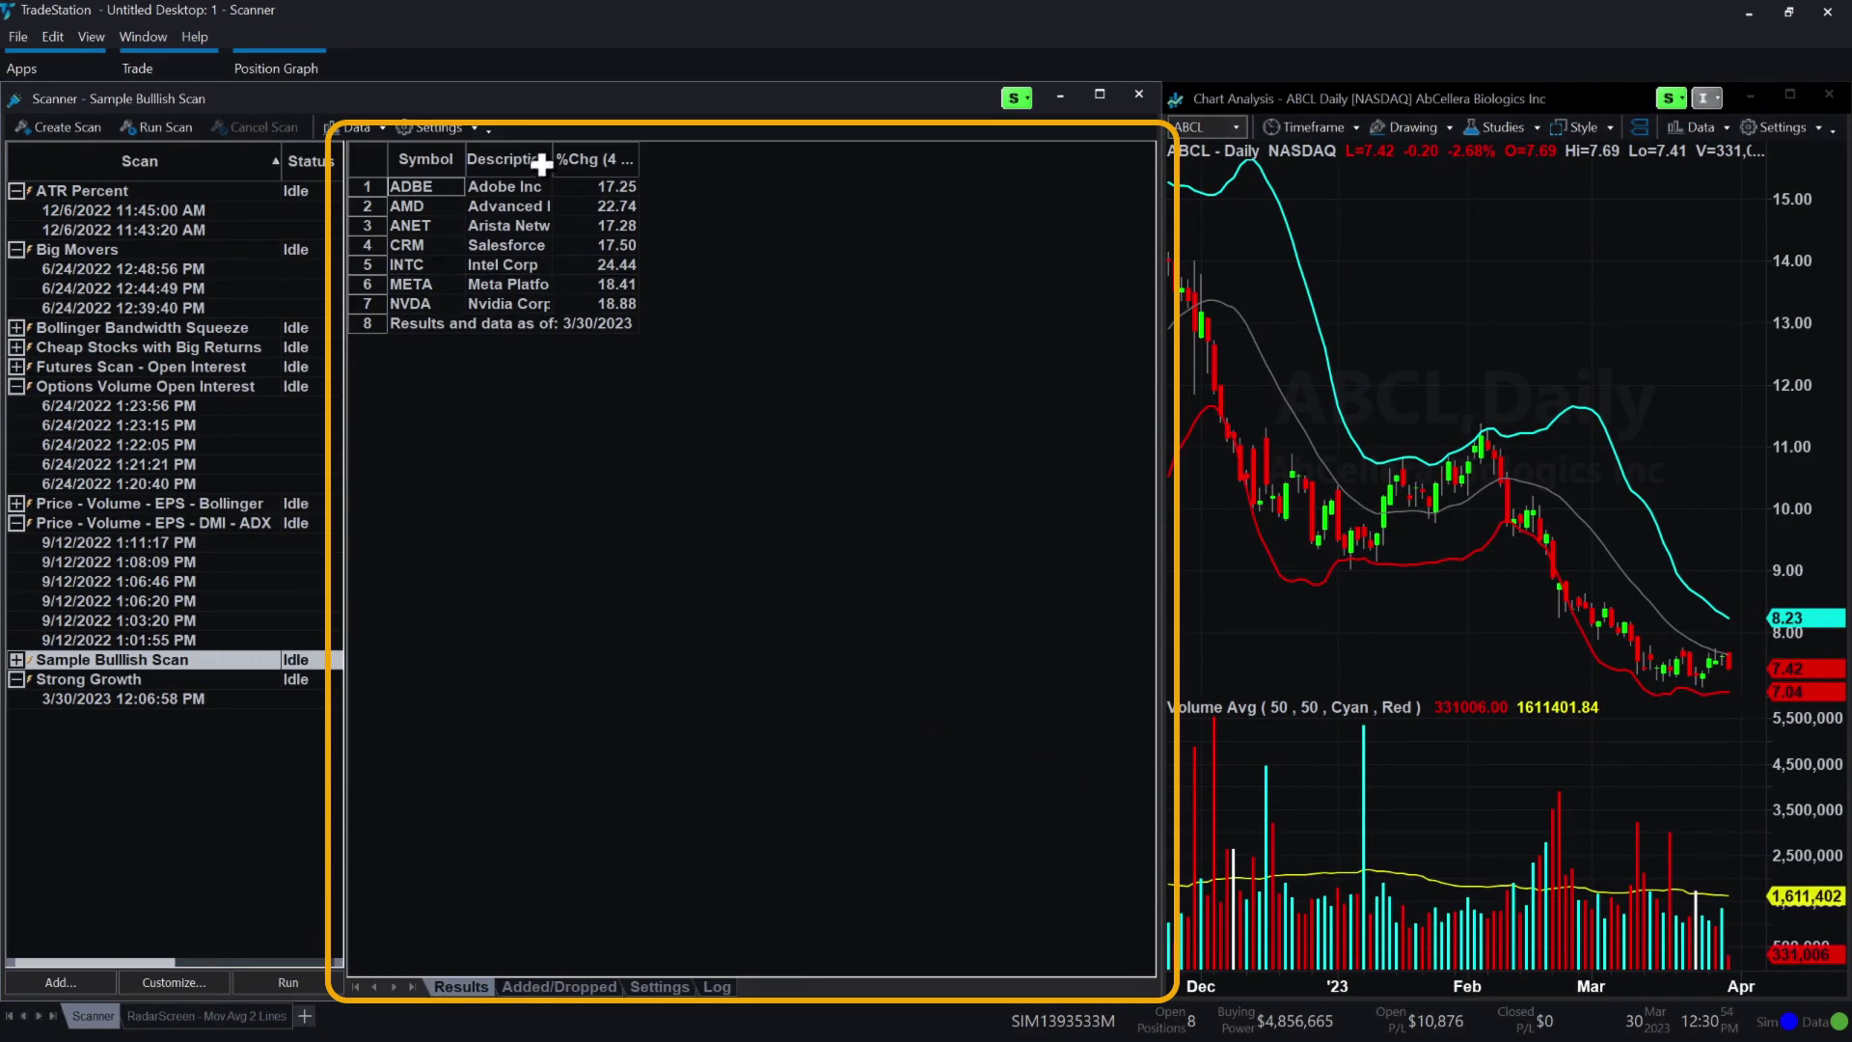
drag(549, 157, 706, 169)
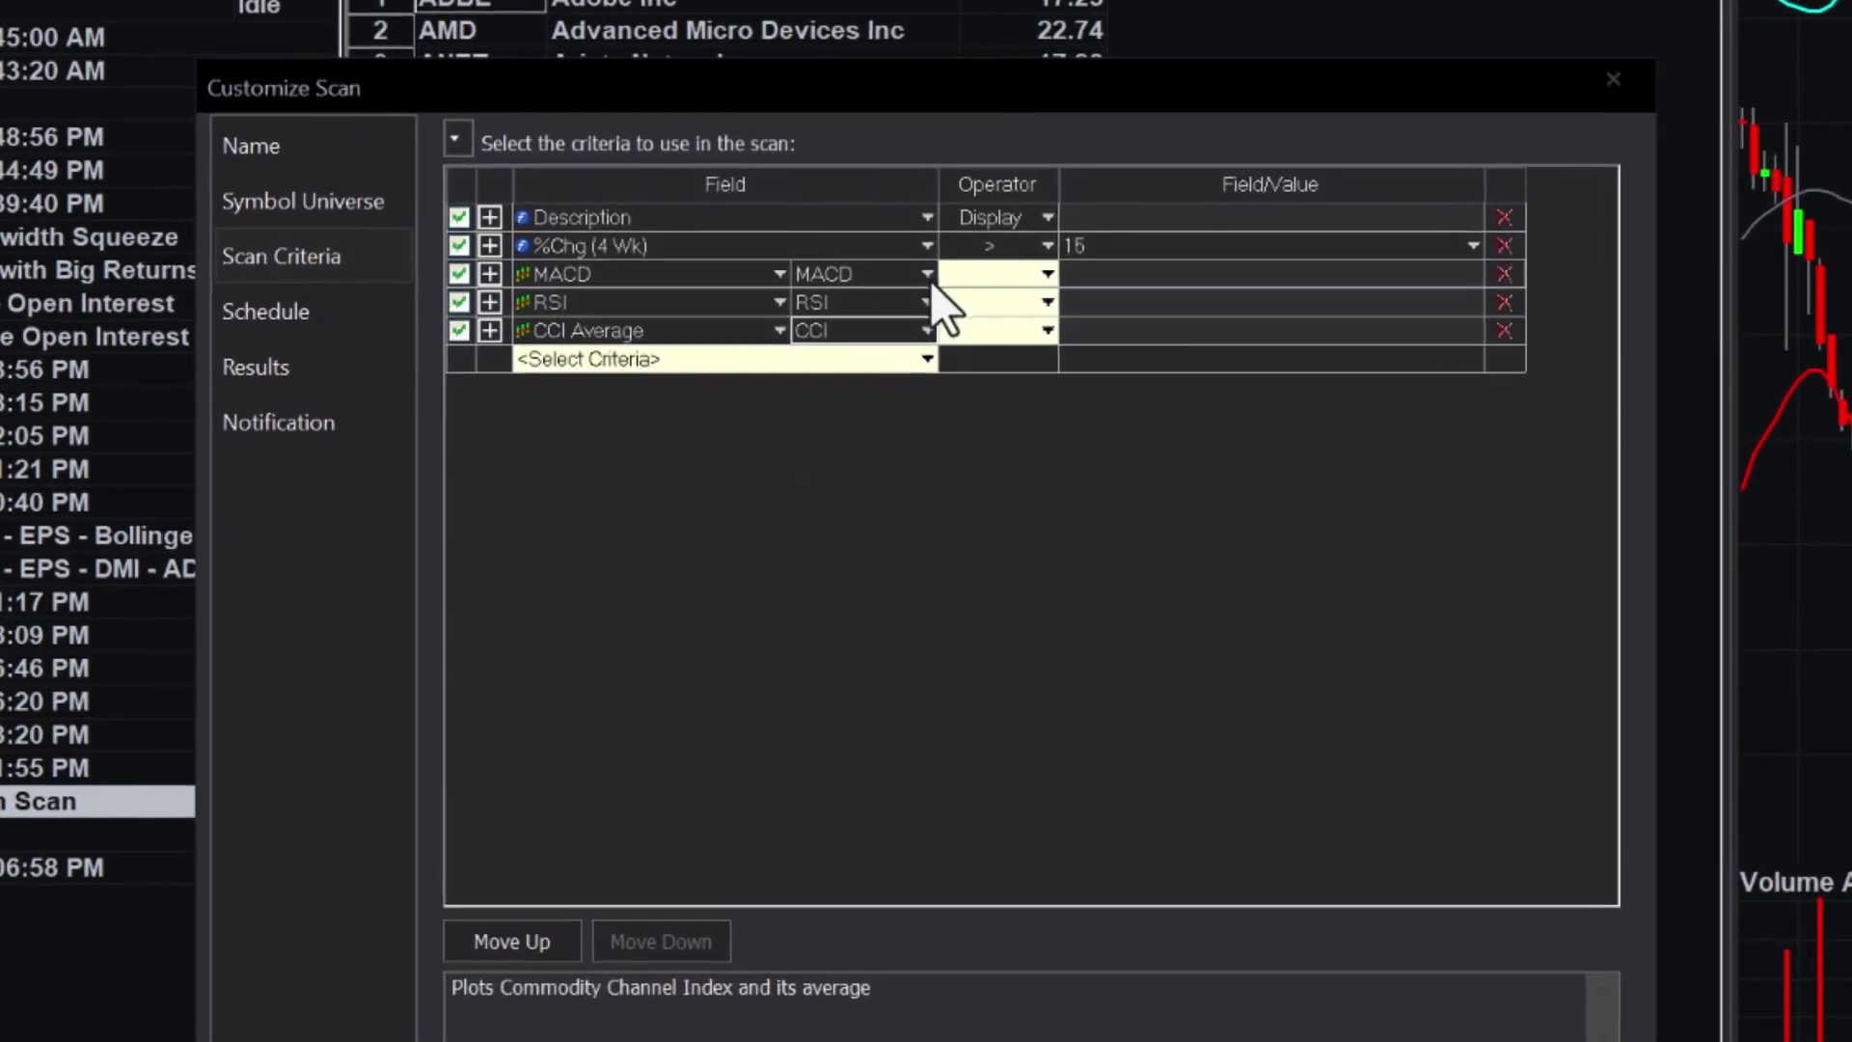
Inspect the MACD, RSI and CCI Average output options, keeping MACD and RSI outputs
click(689, 350)
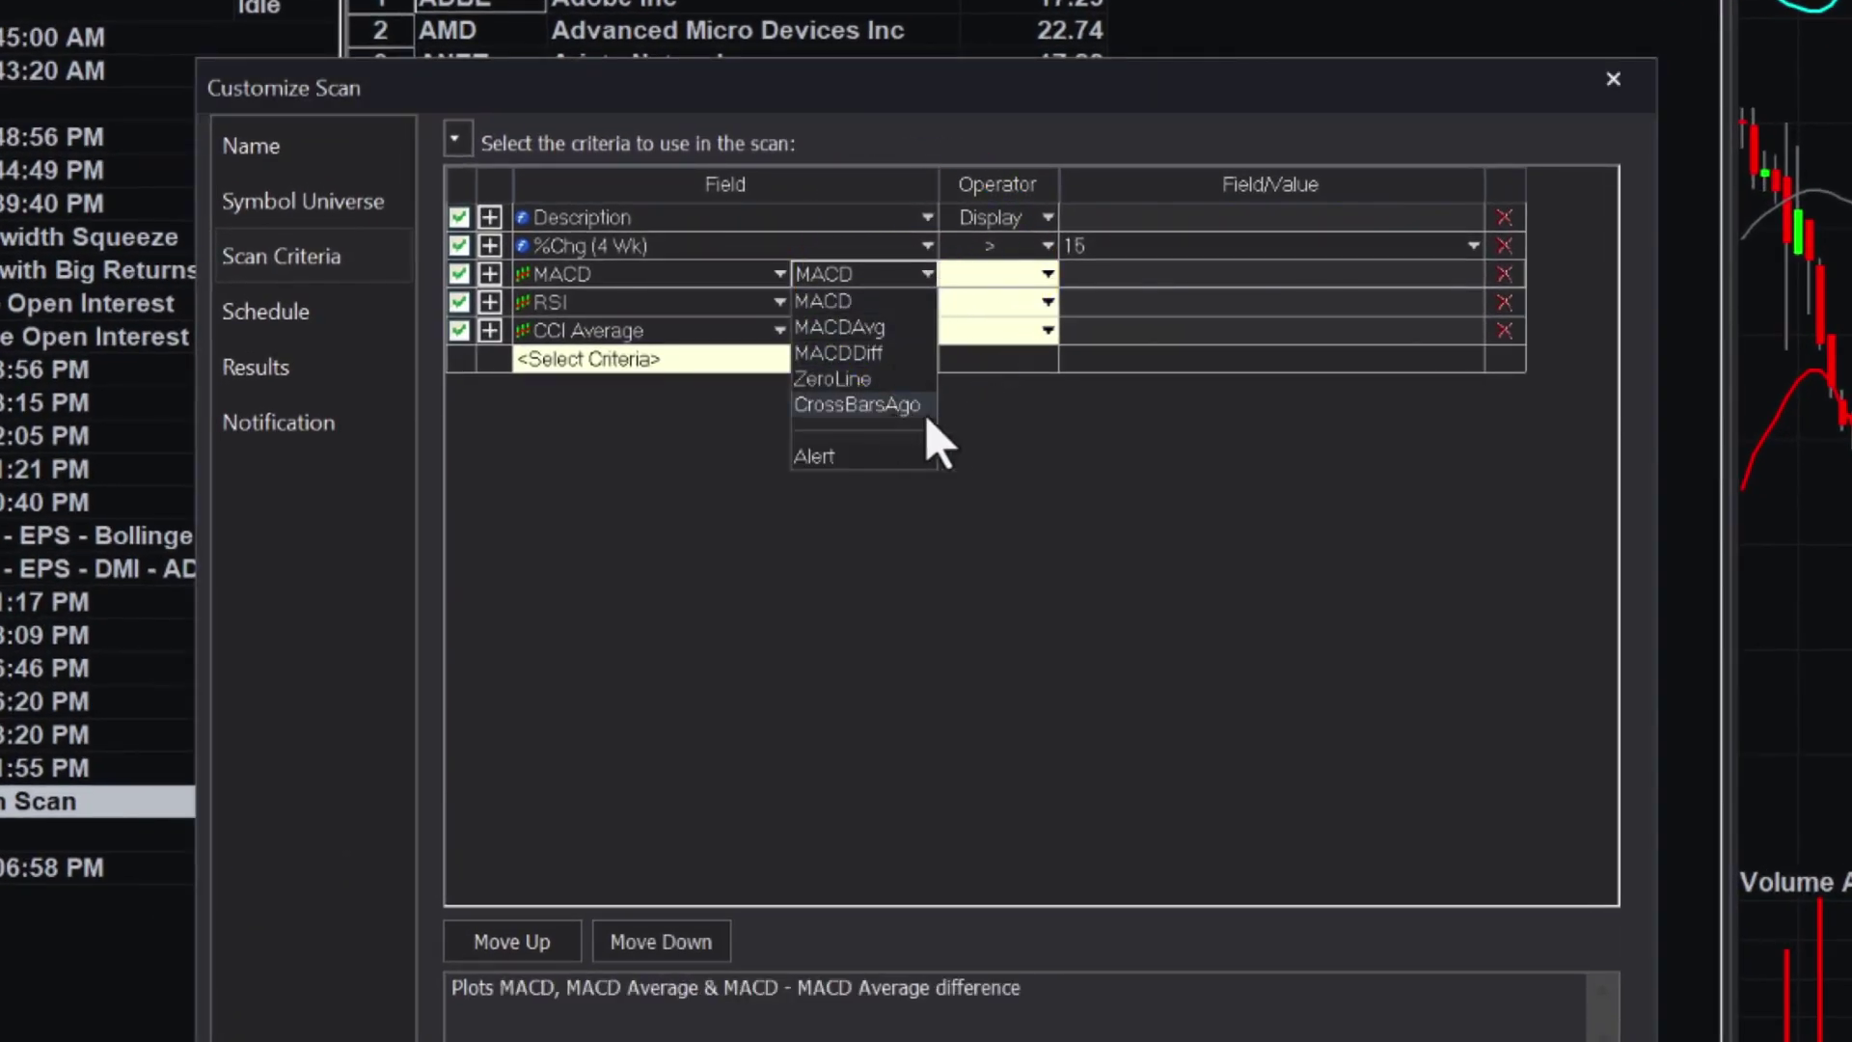
click(965, 432)
click(926, 305)
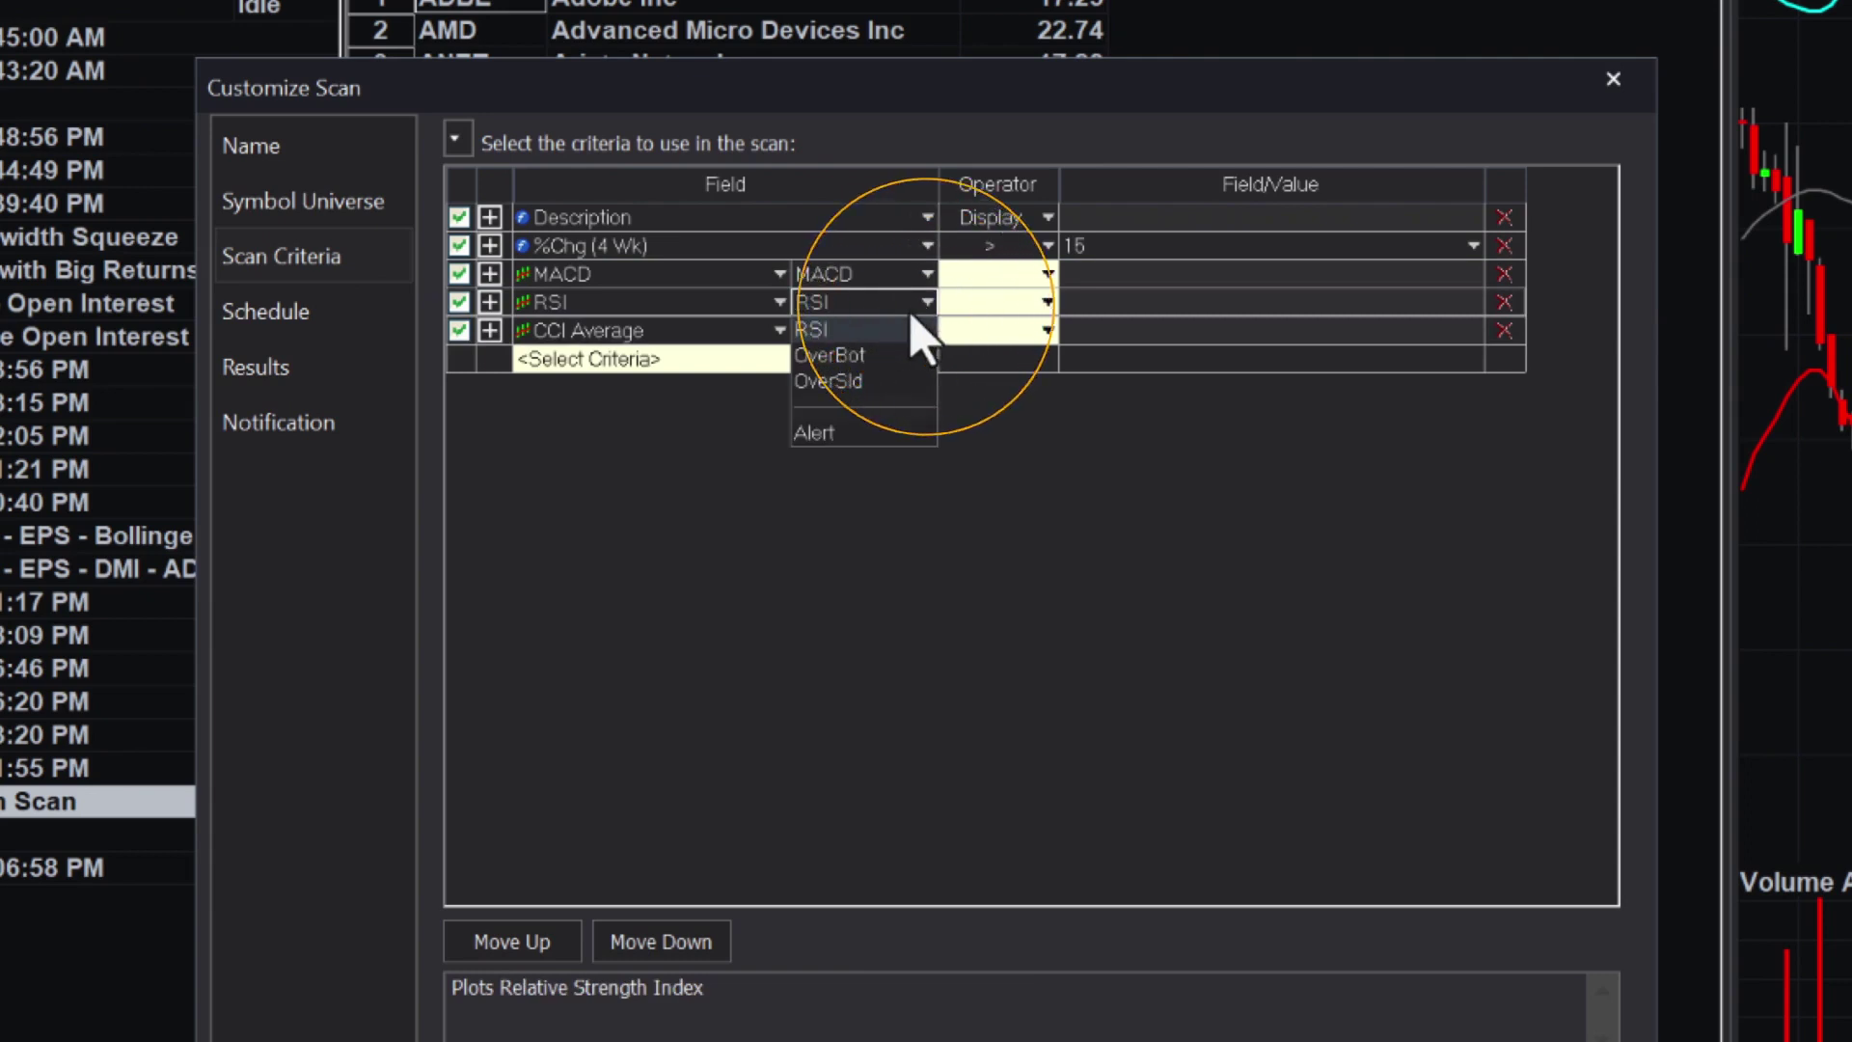
click(957, 425)
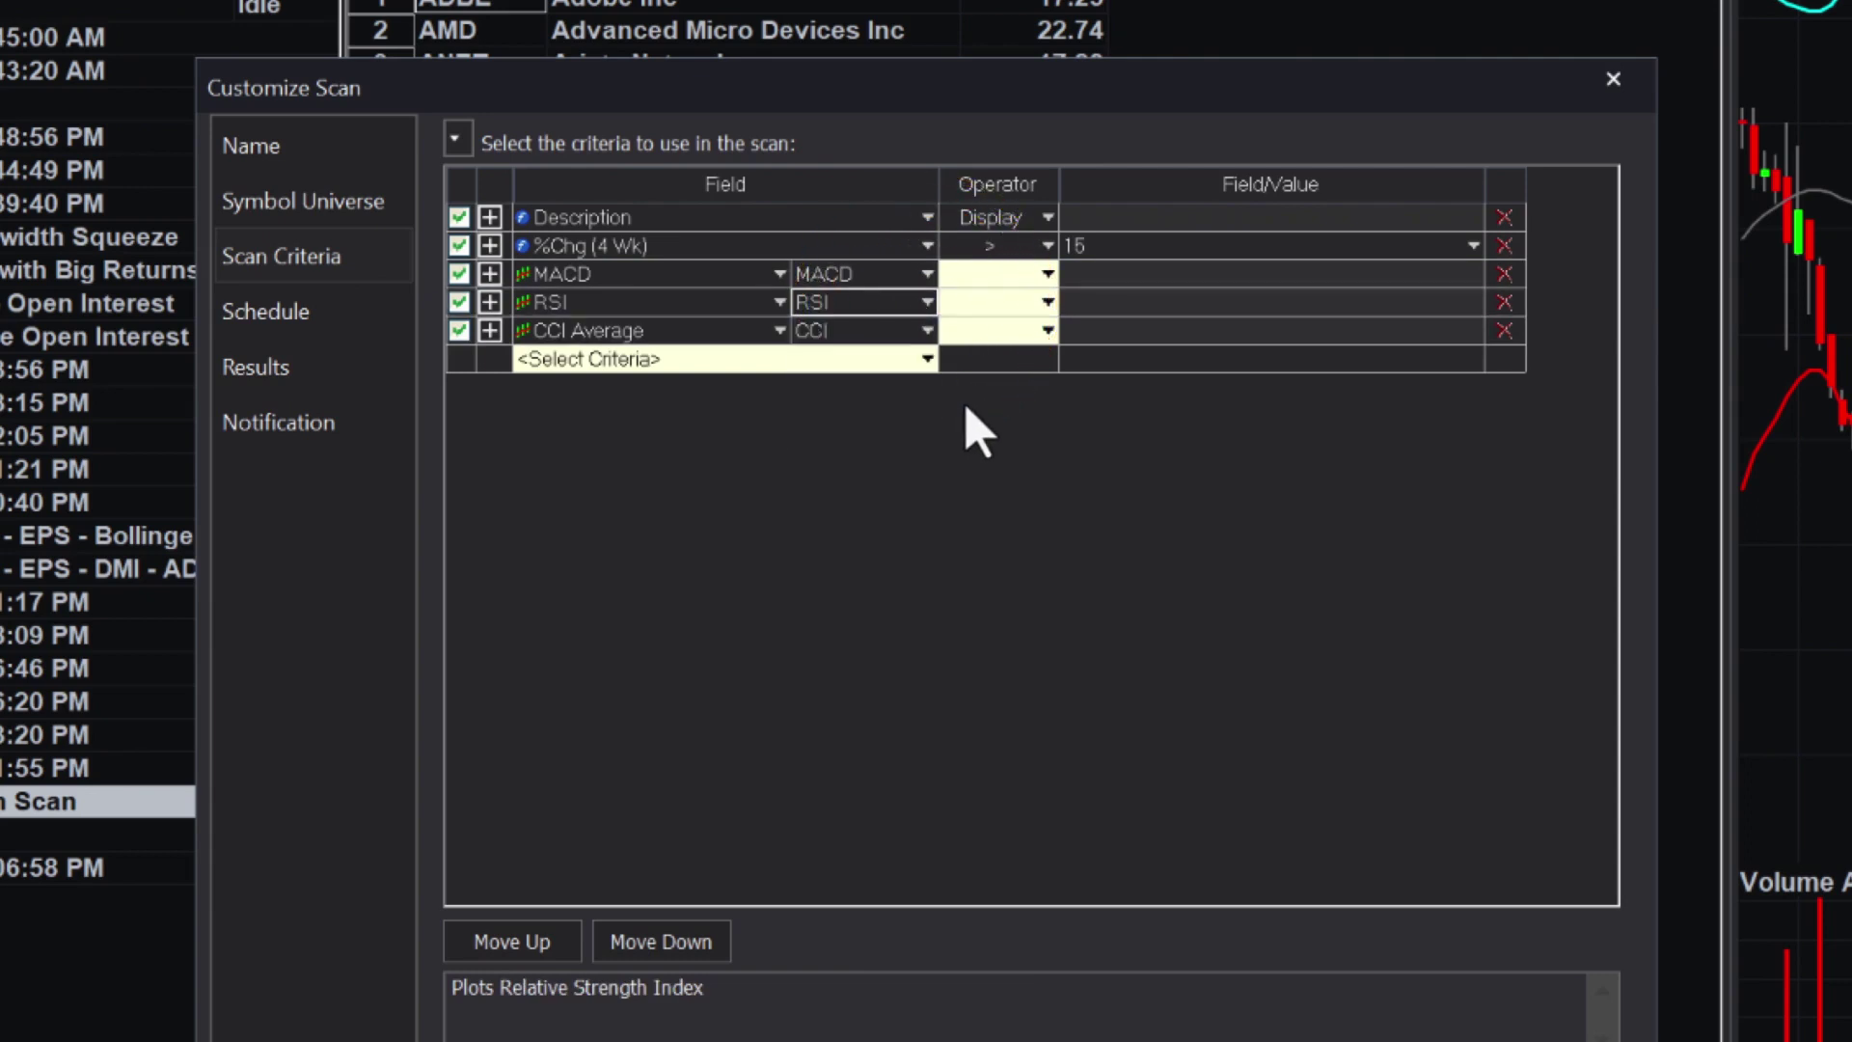
click(928, 333)
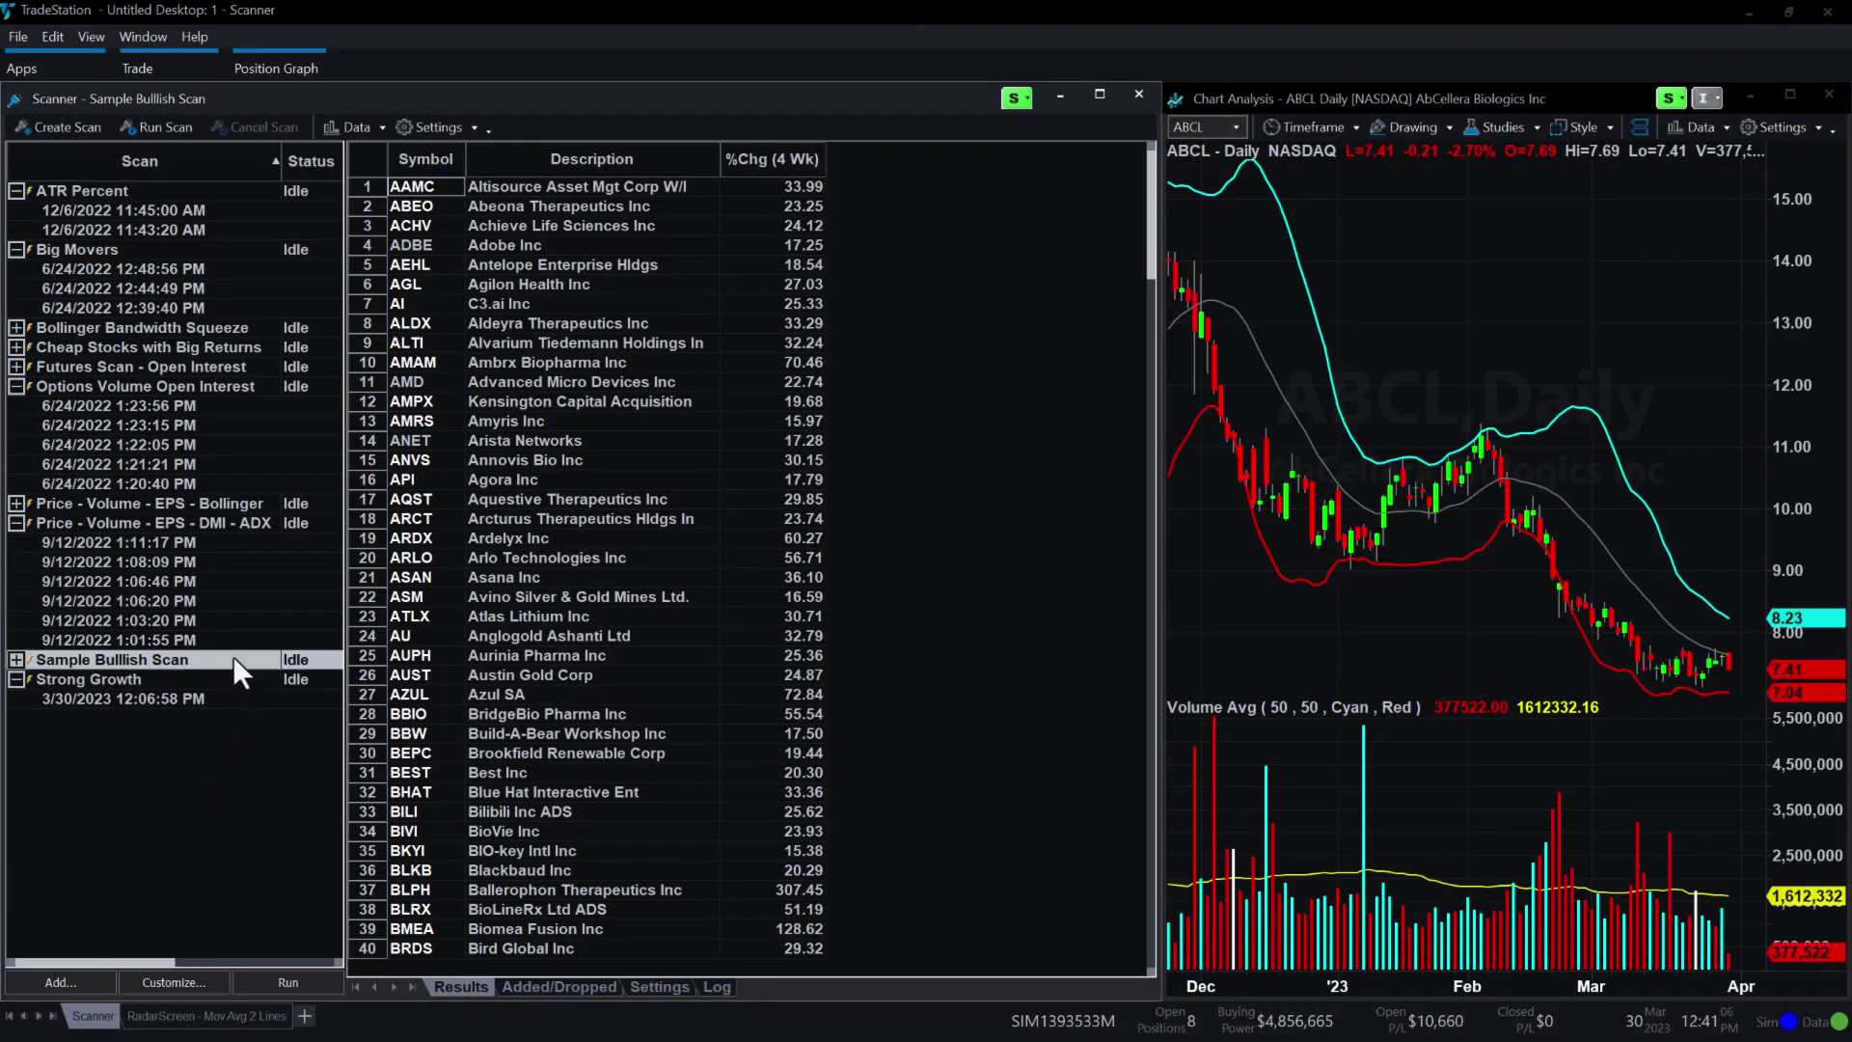
click(204, 976)
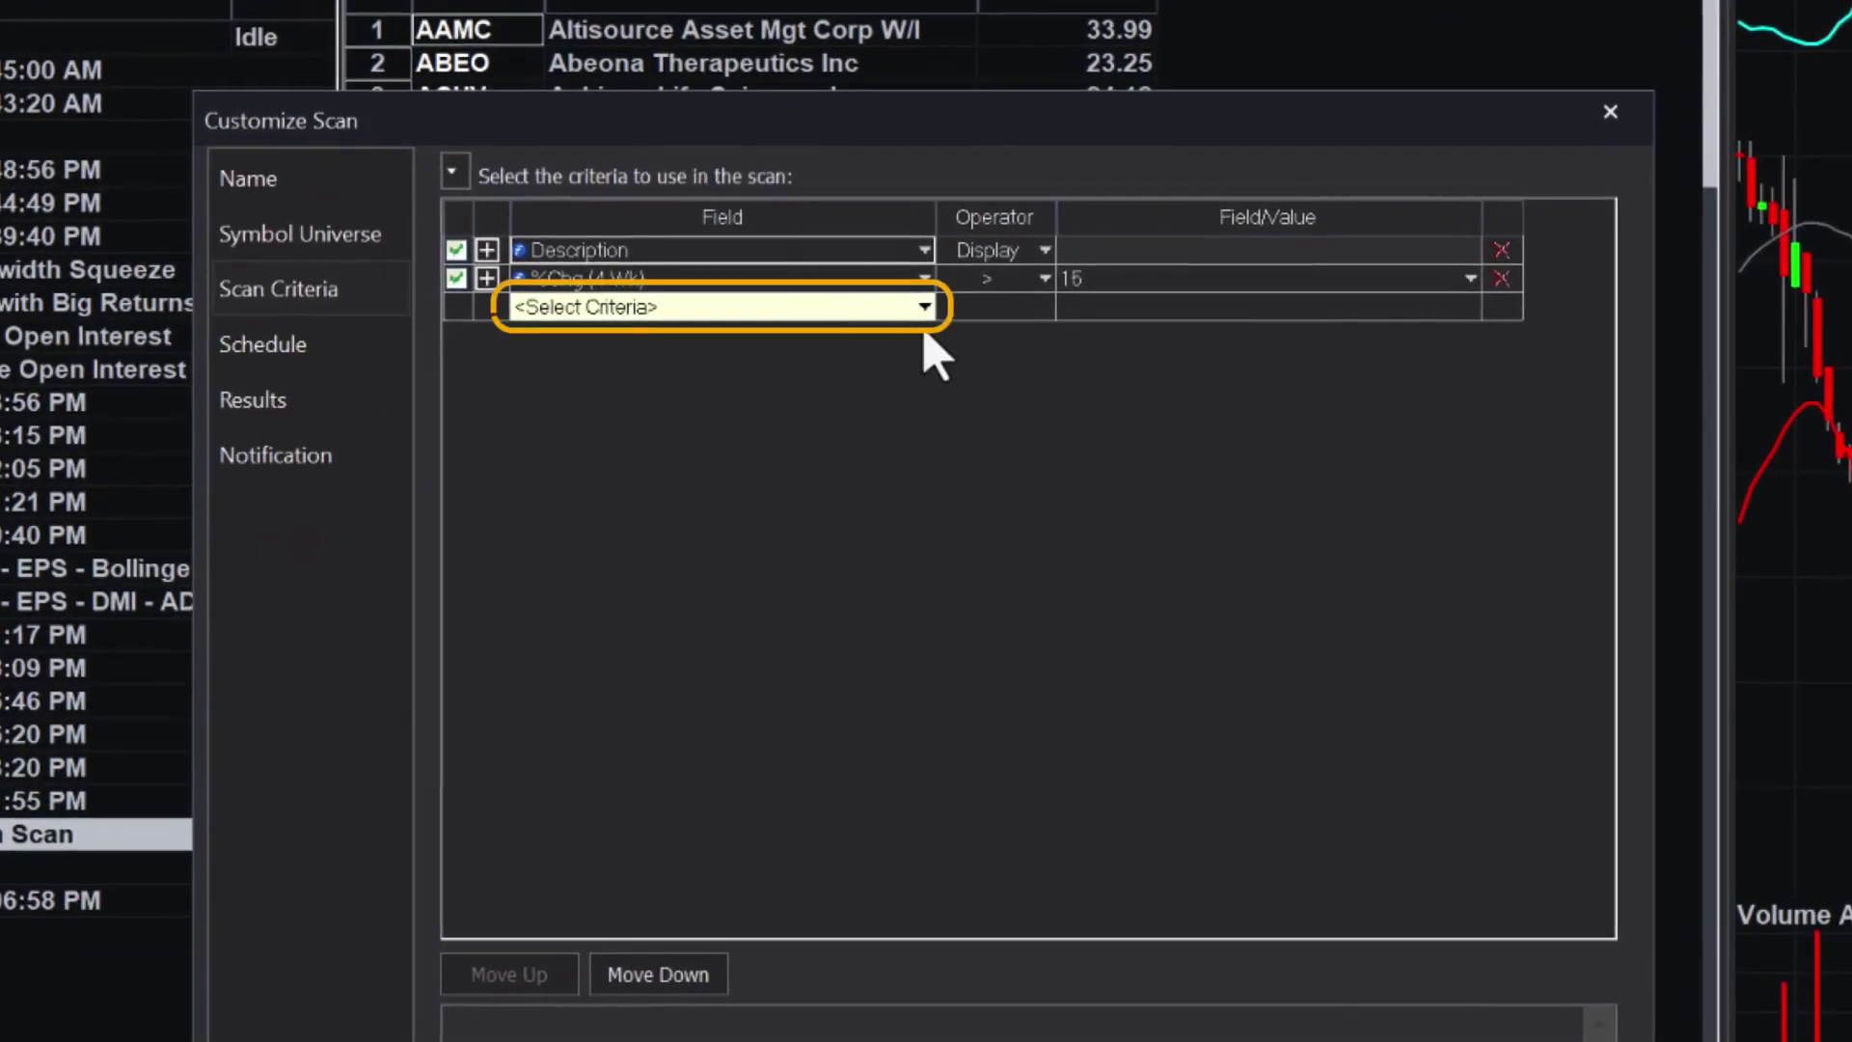
Add the RSI indicator as a new scan criterion
click(927, 306)
click(925, 307)
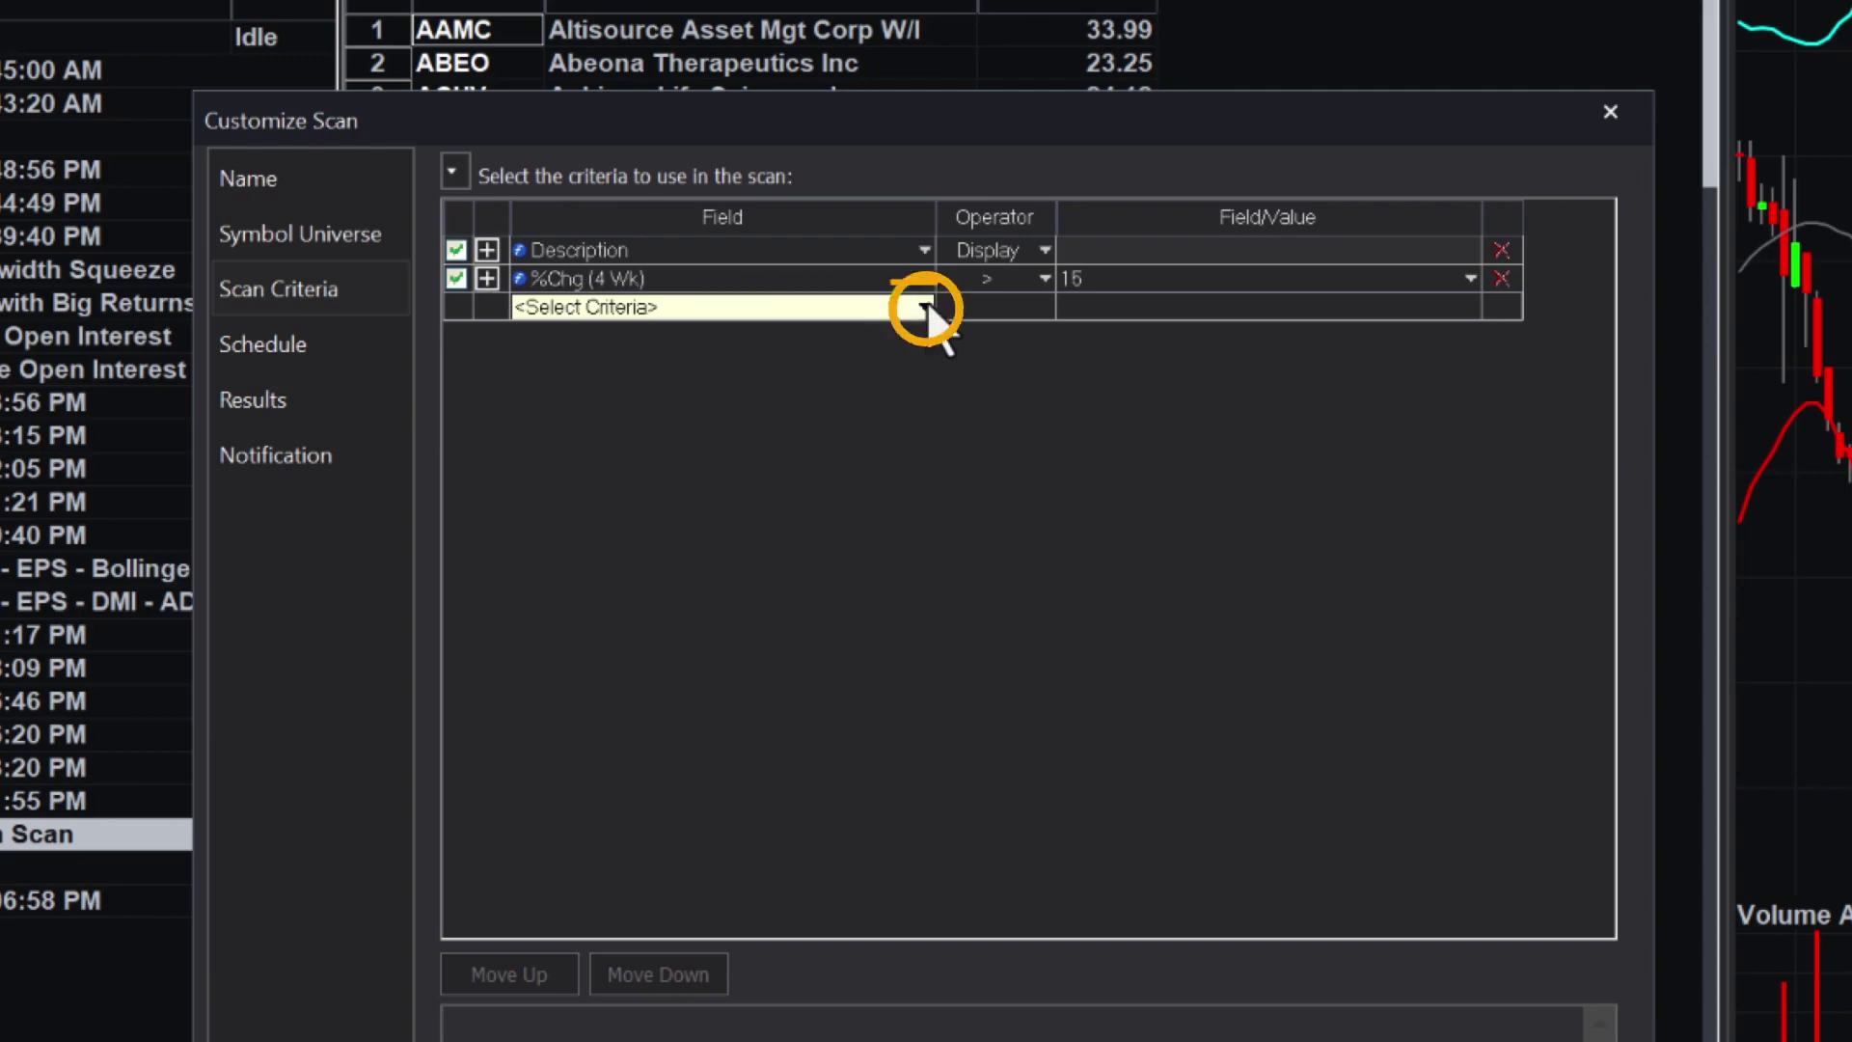
click(603, 713)
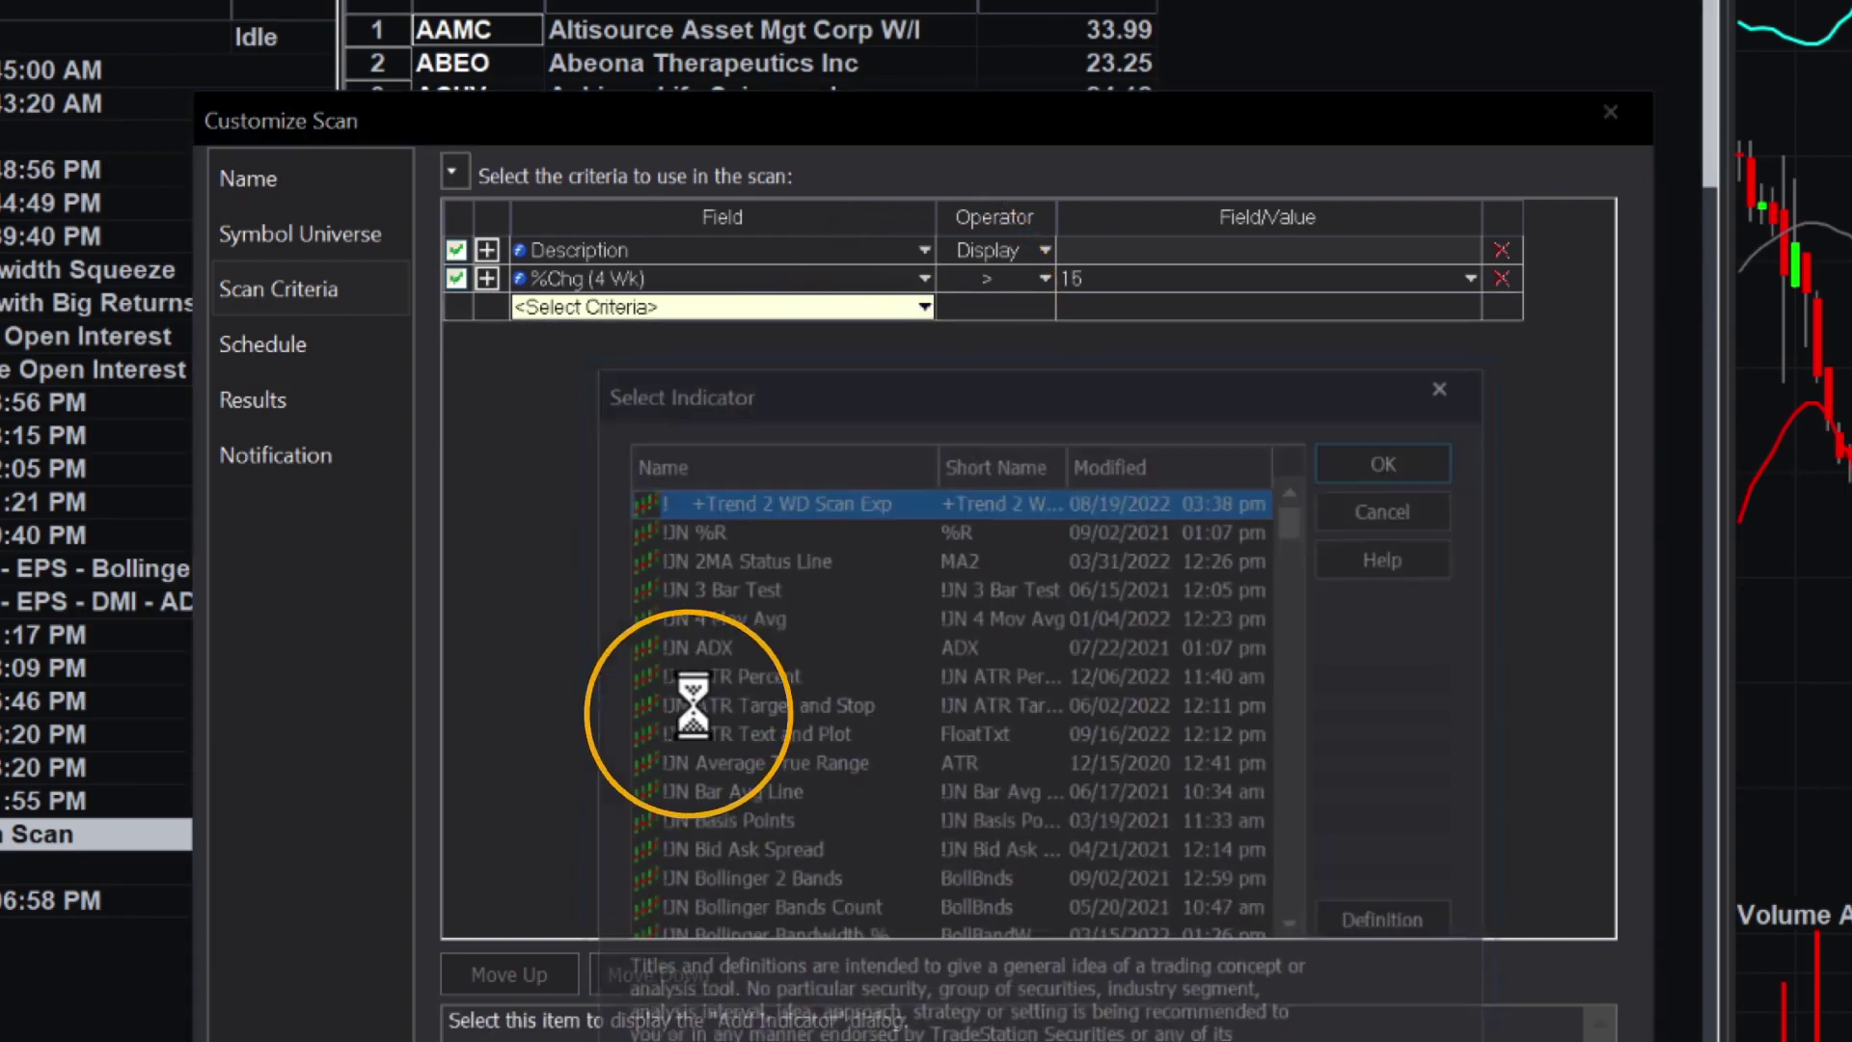
key(r)
click(721, 843)
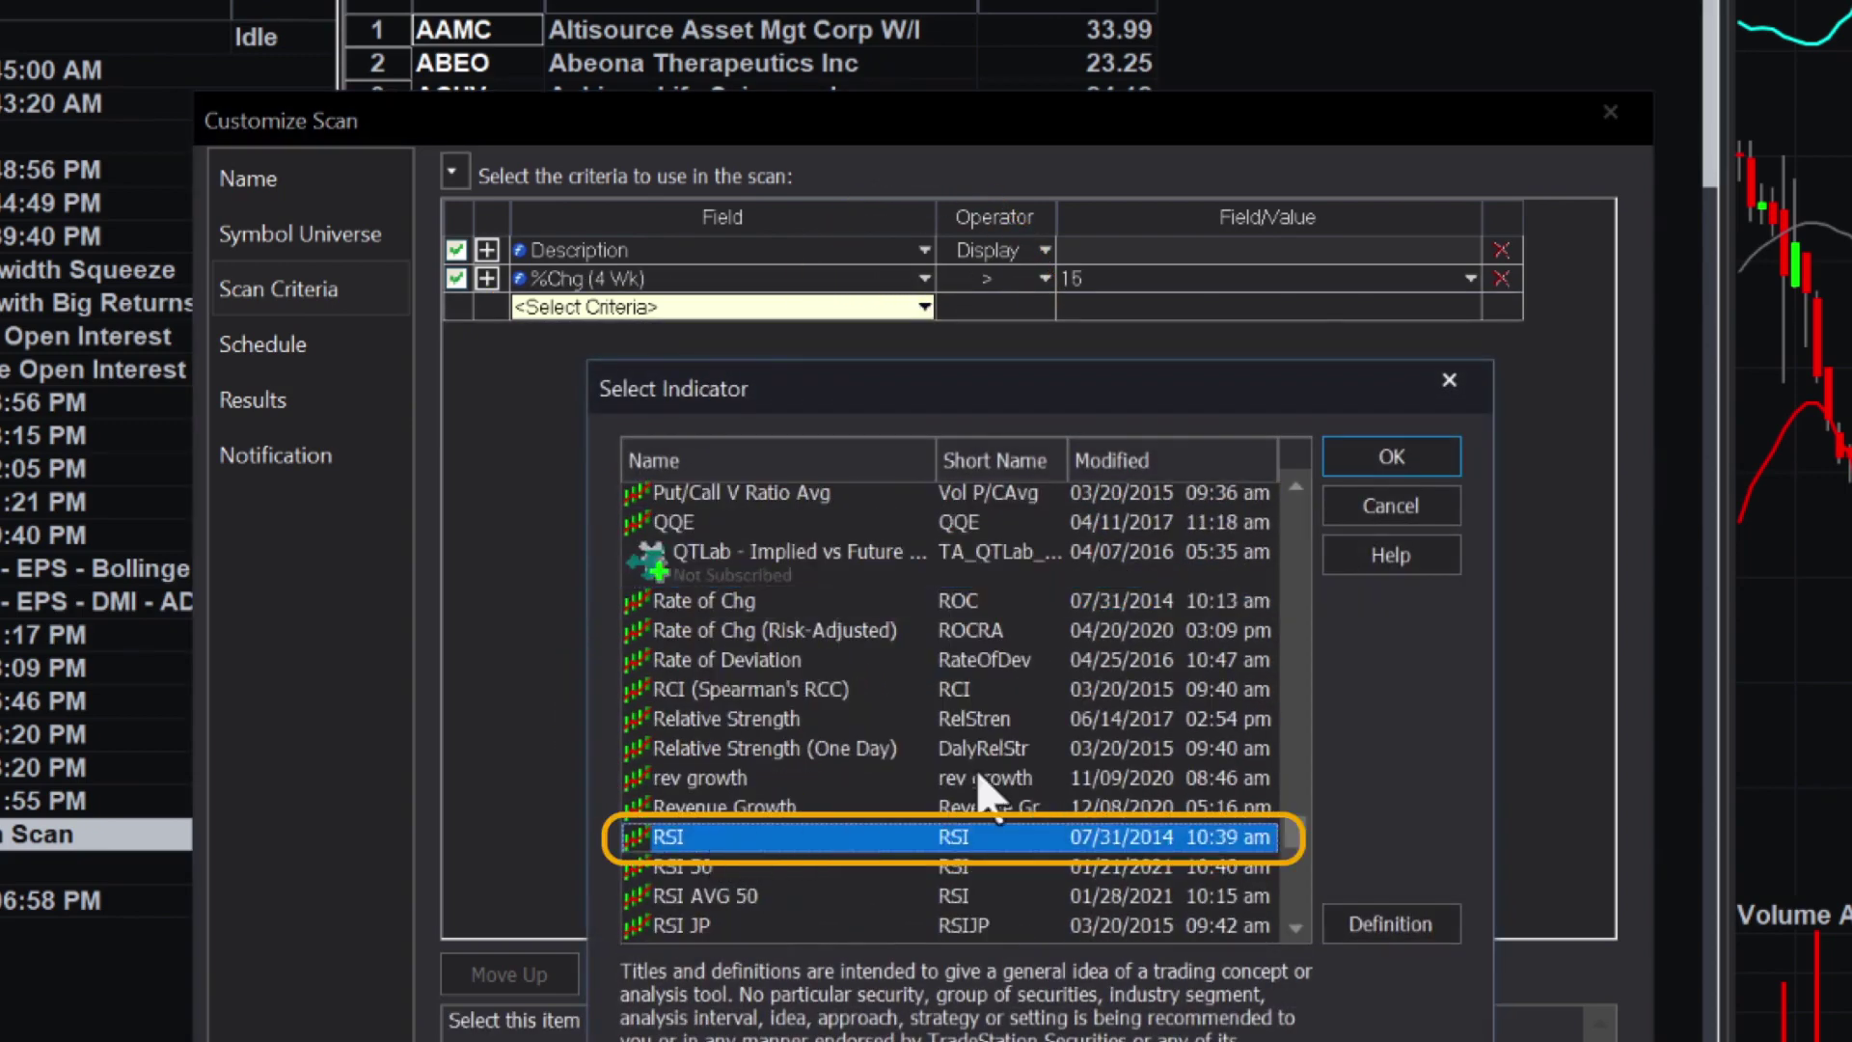
click(1391, 461)
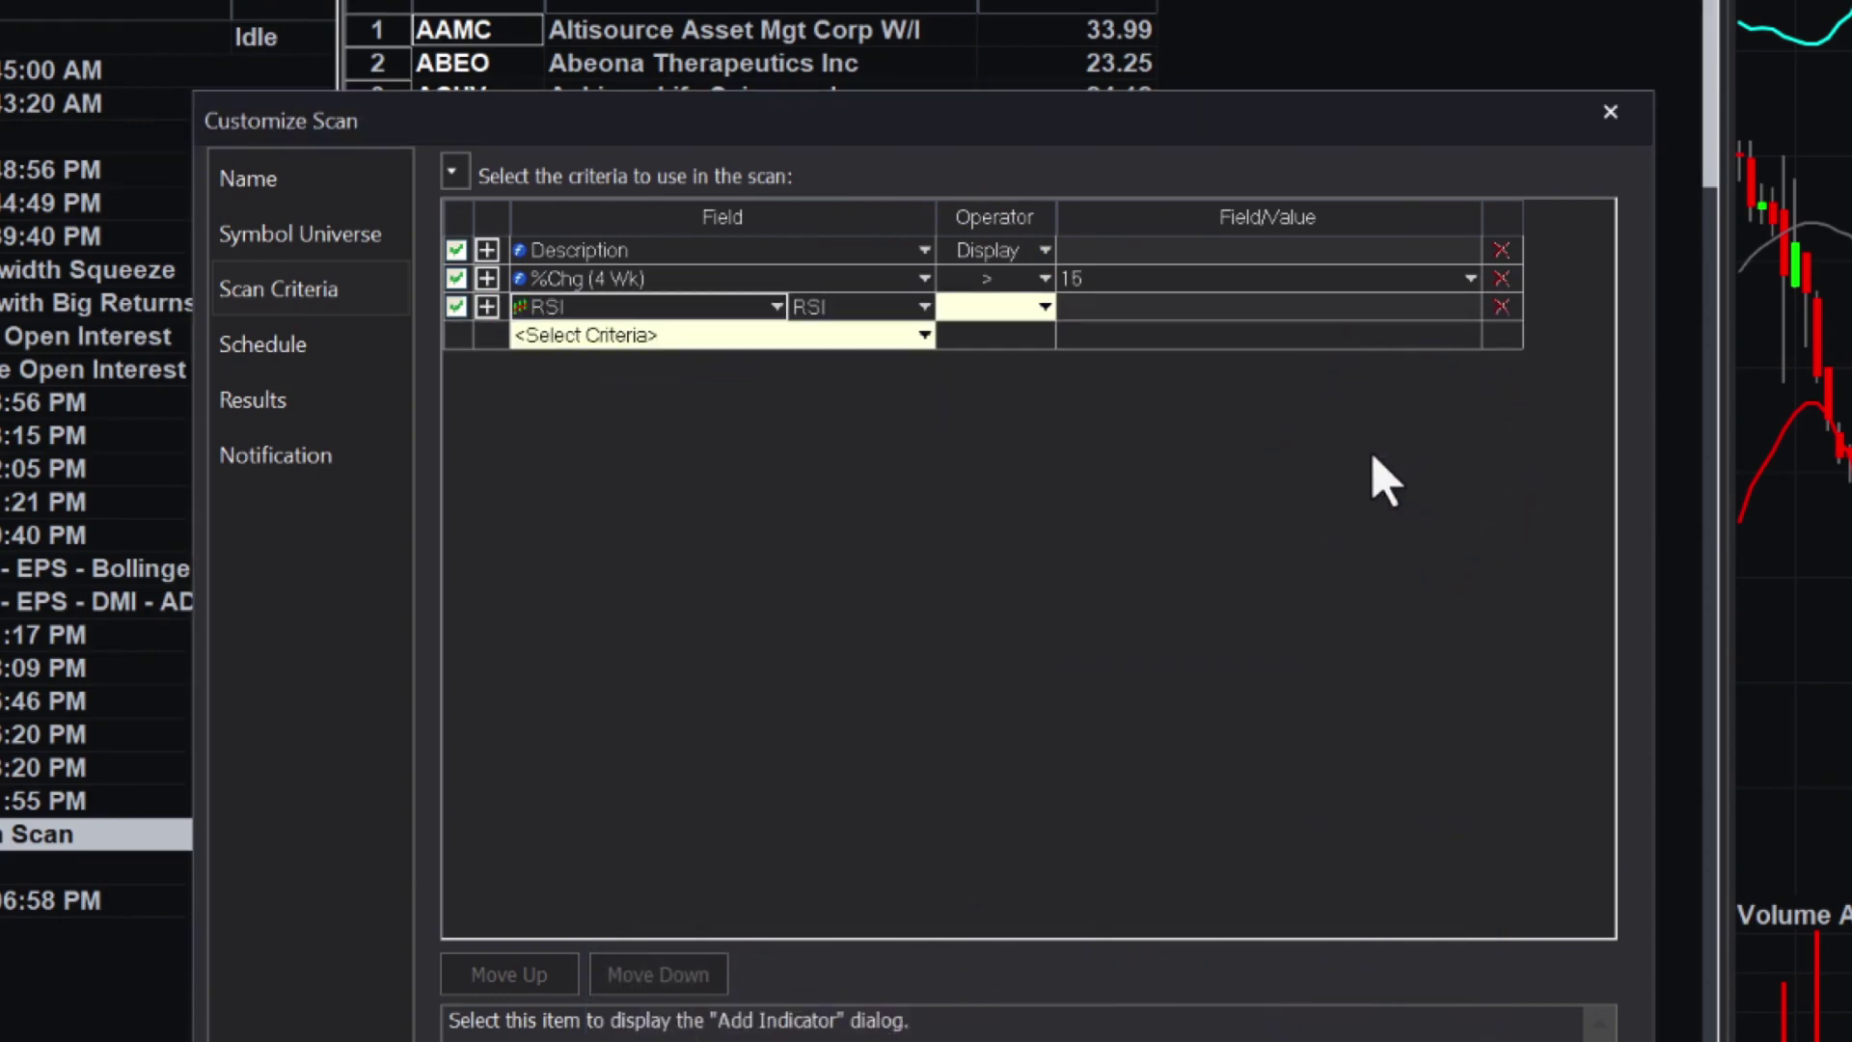
Keep RSI as the output and set the RSI operator to less than
click(928, 307)
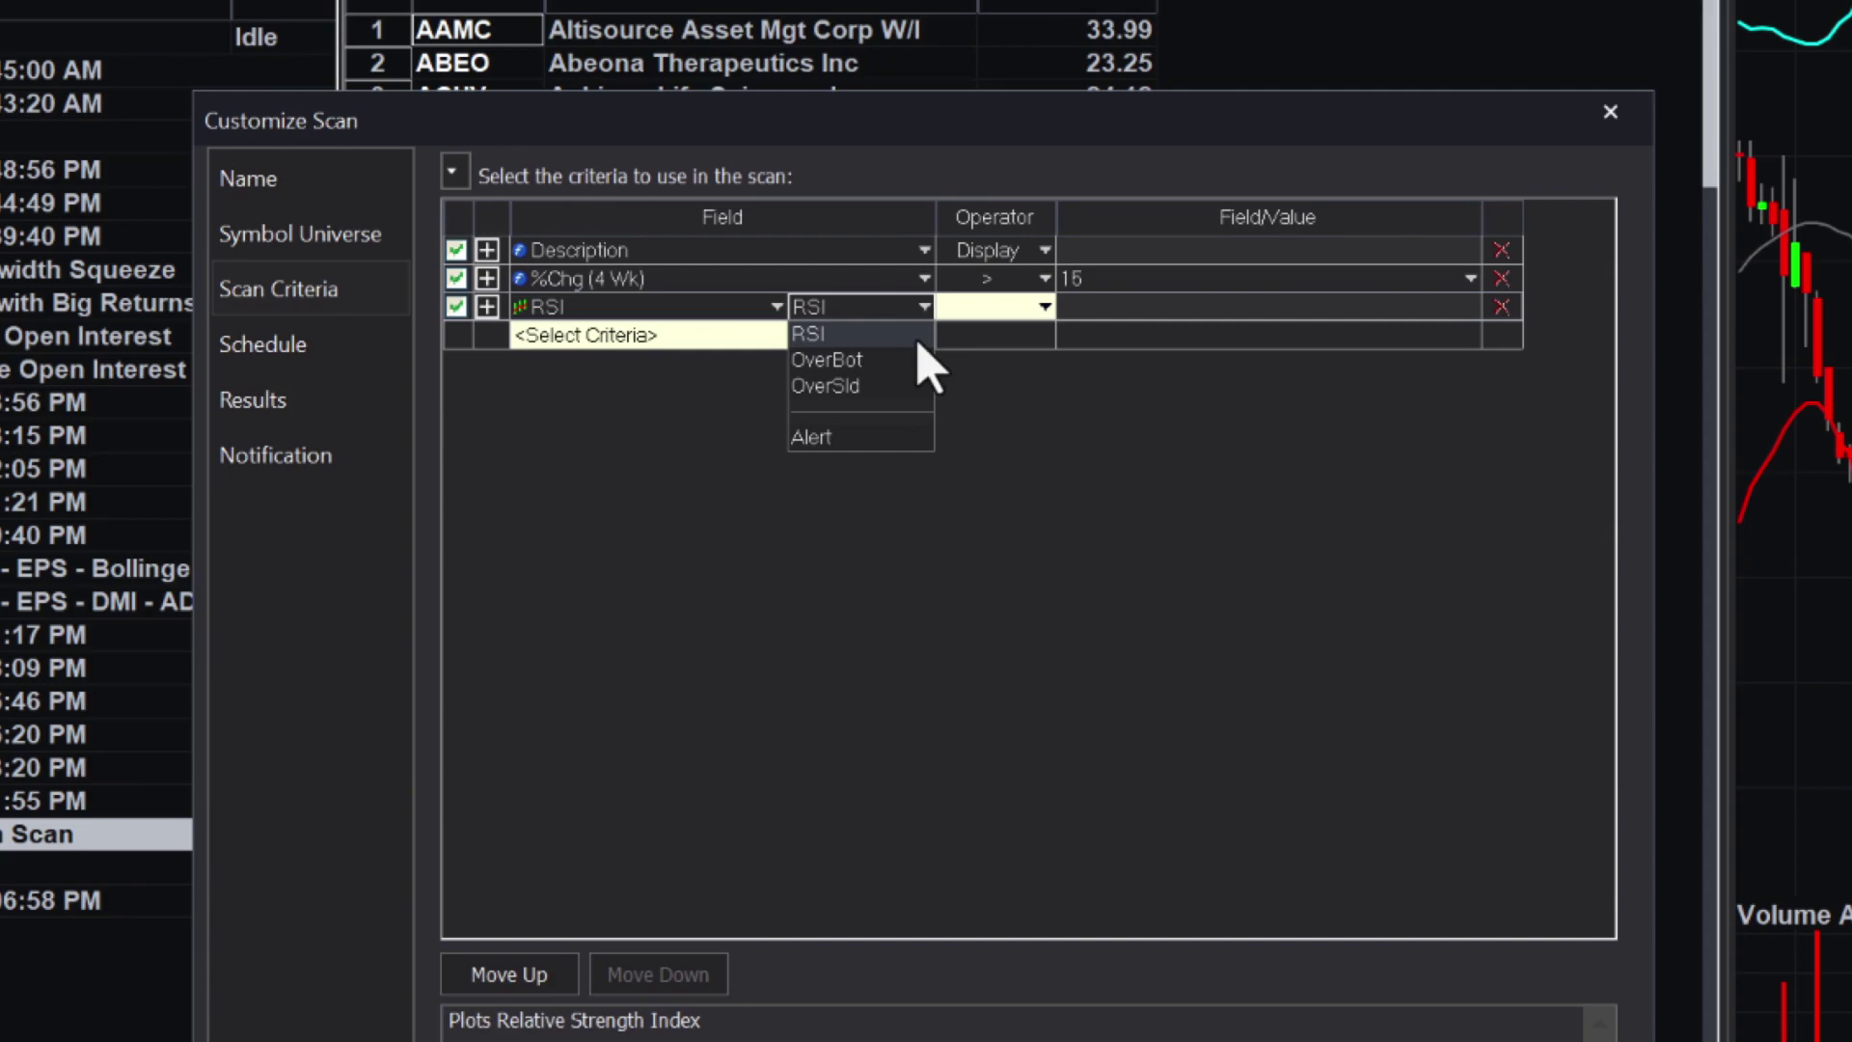
click(916, 339)
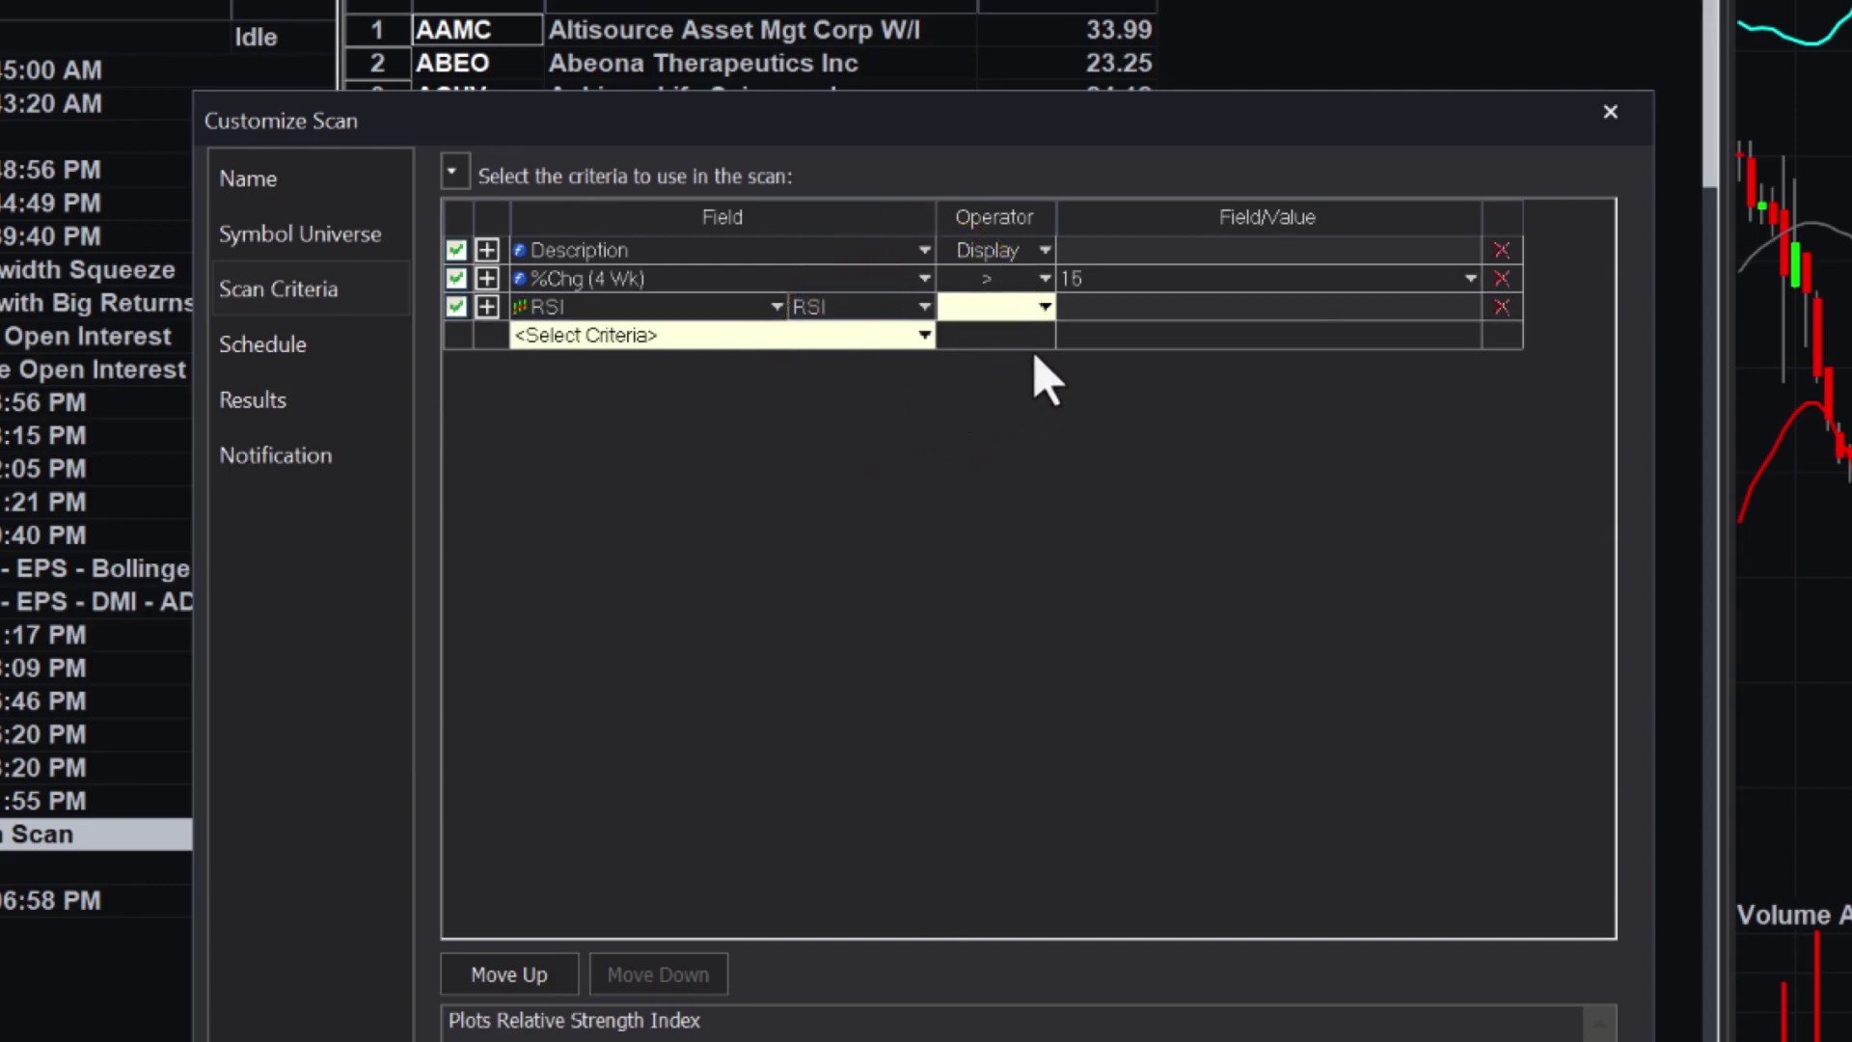
click(1046, 307)
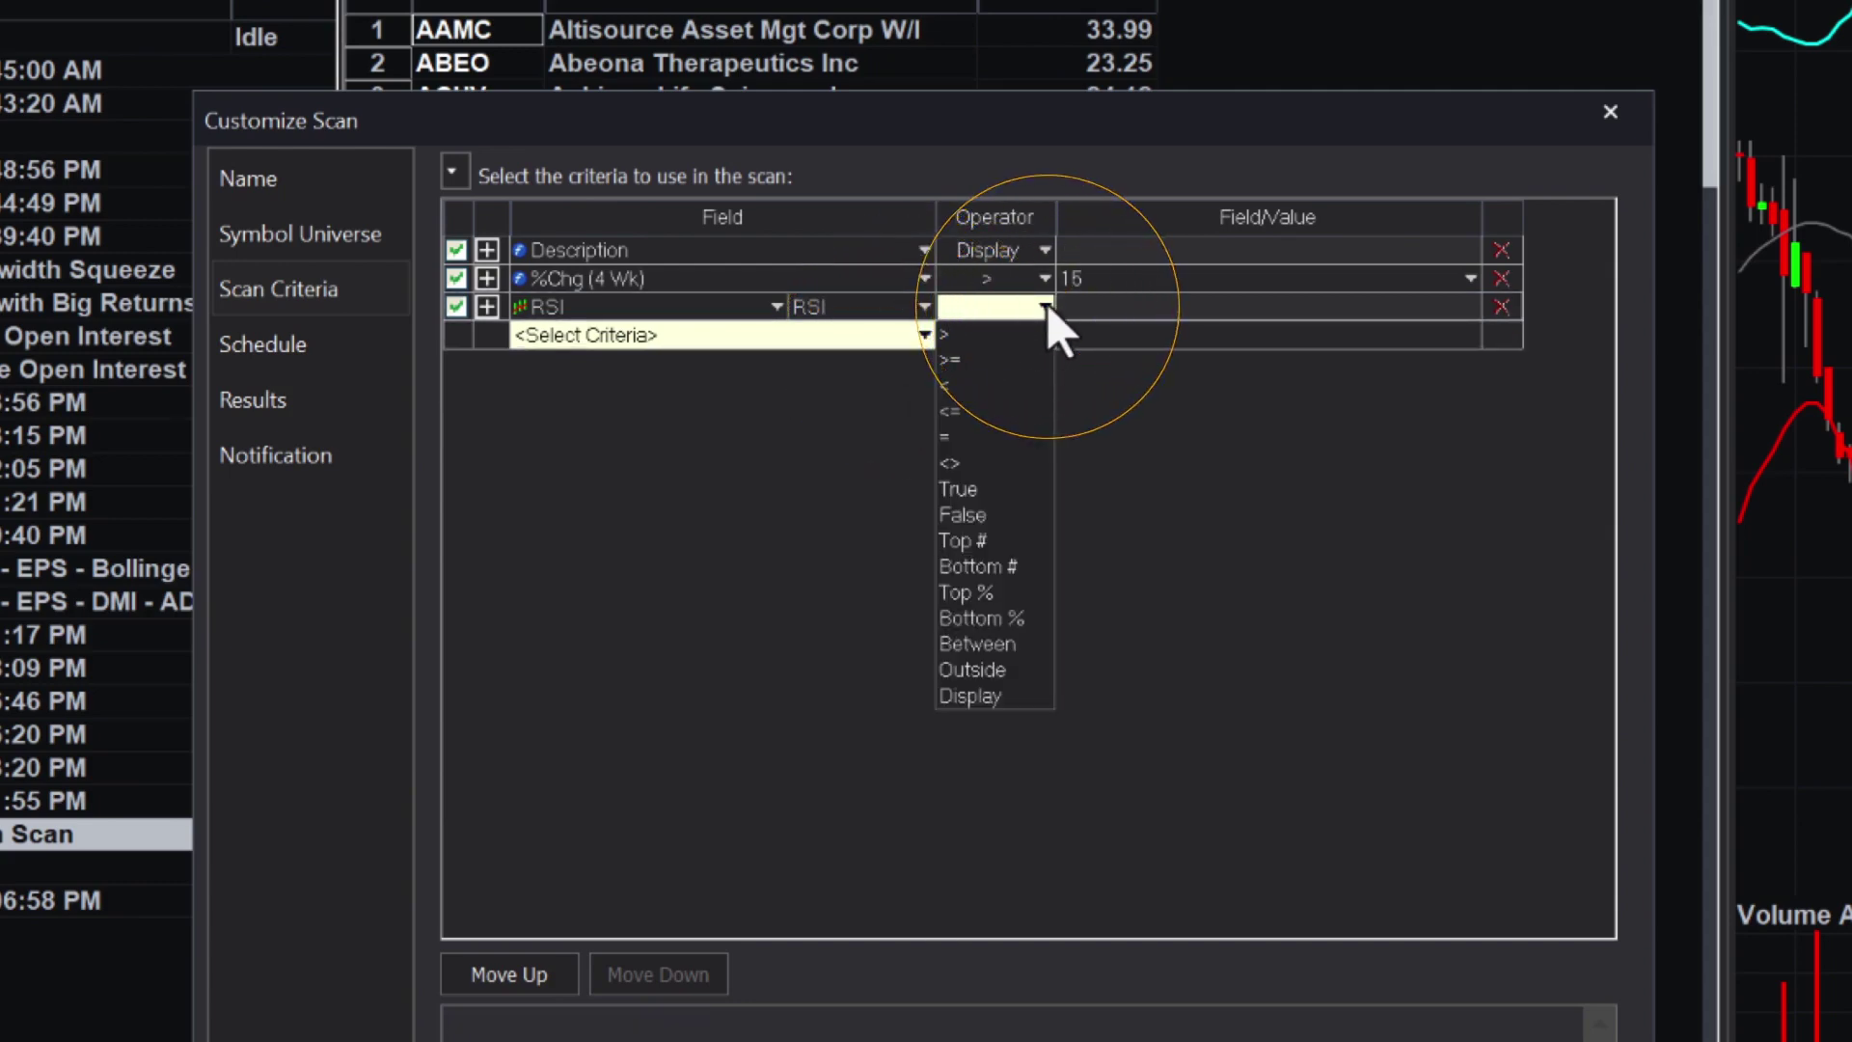
click(971, 384)
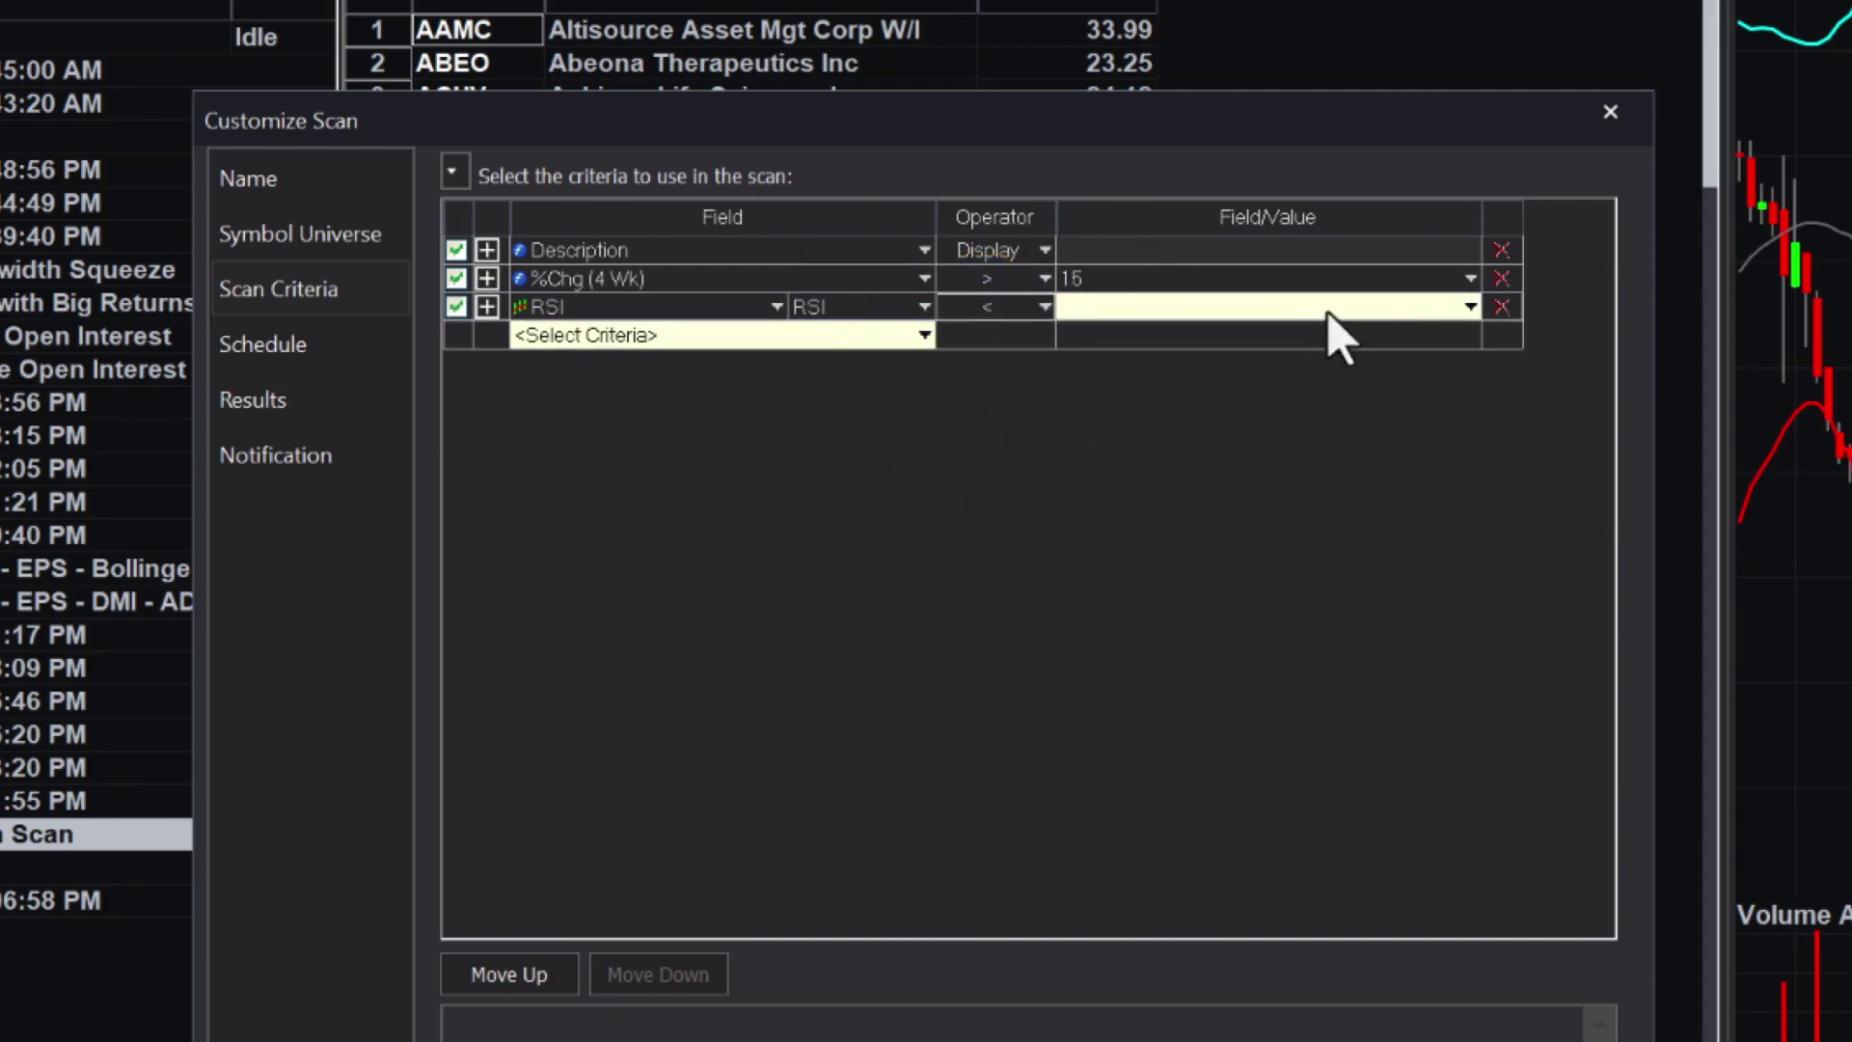
Set the RSI threshold value to 30
click(1470, 307)
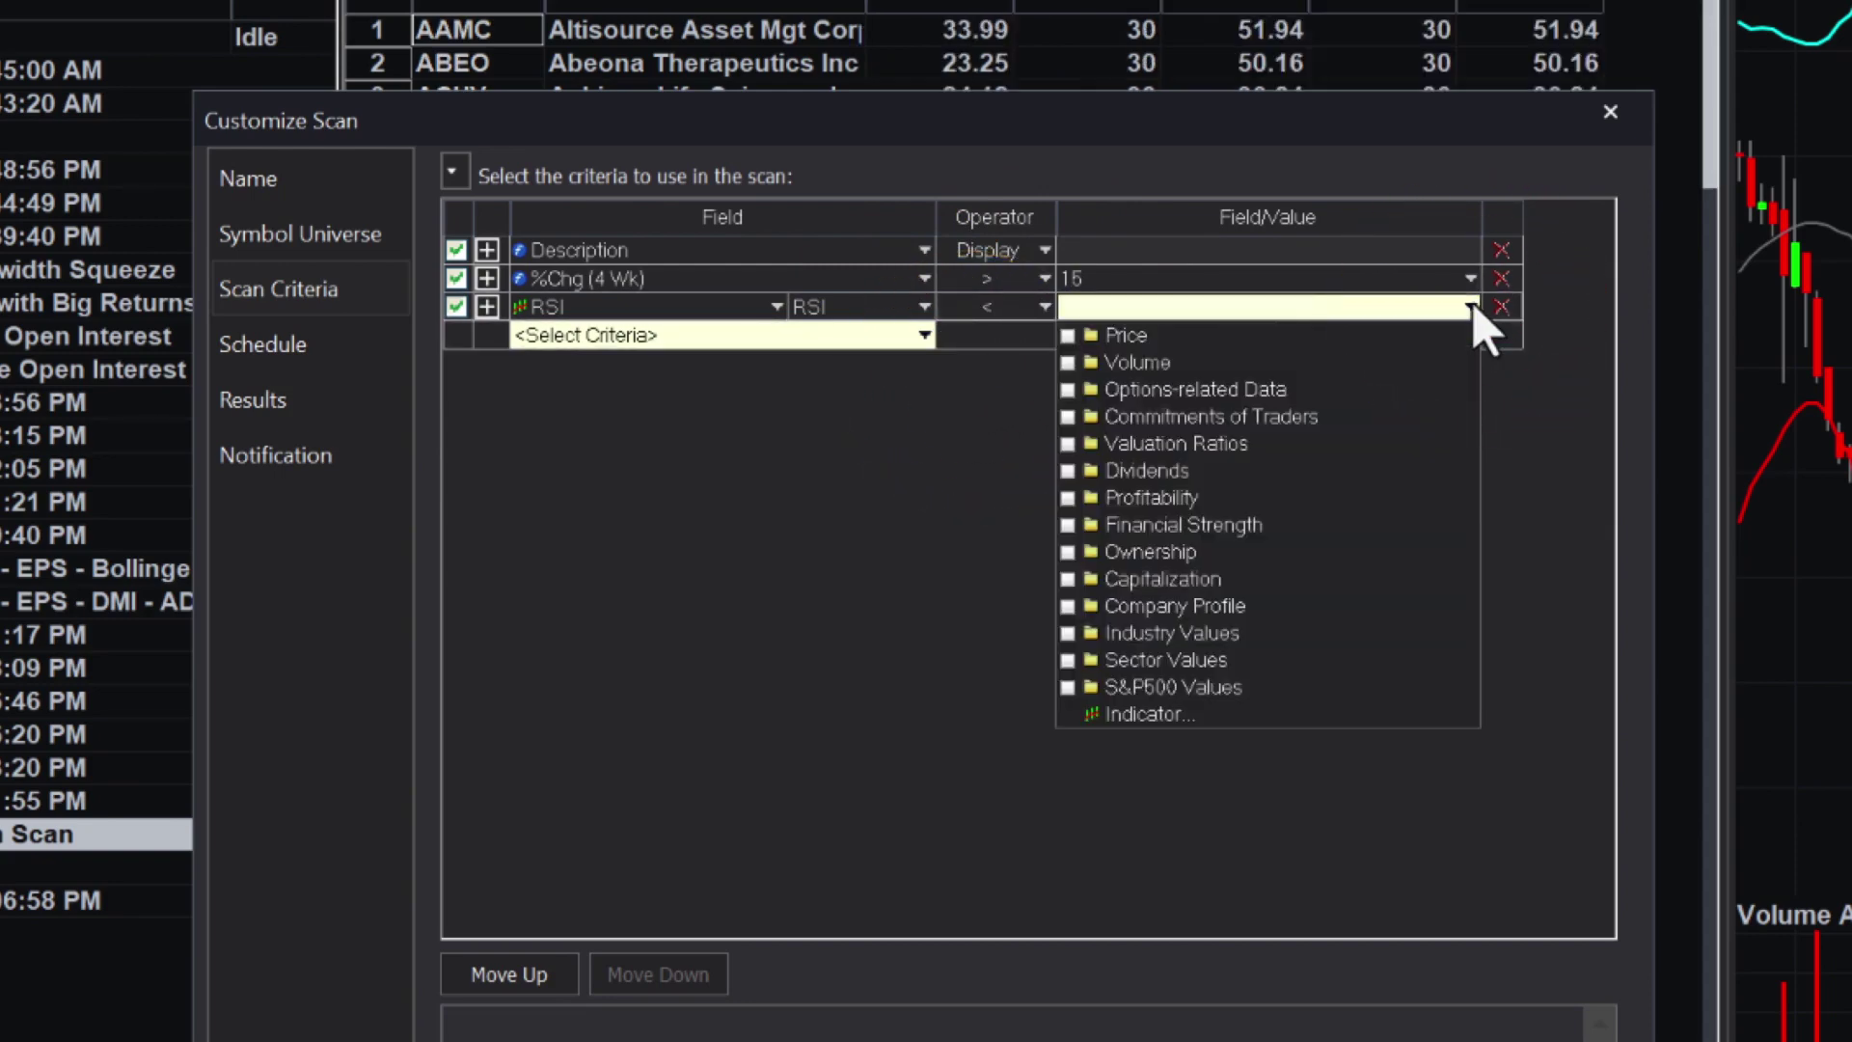
click(1329, 306)
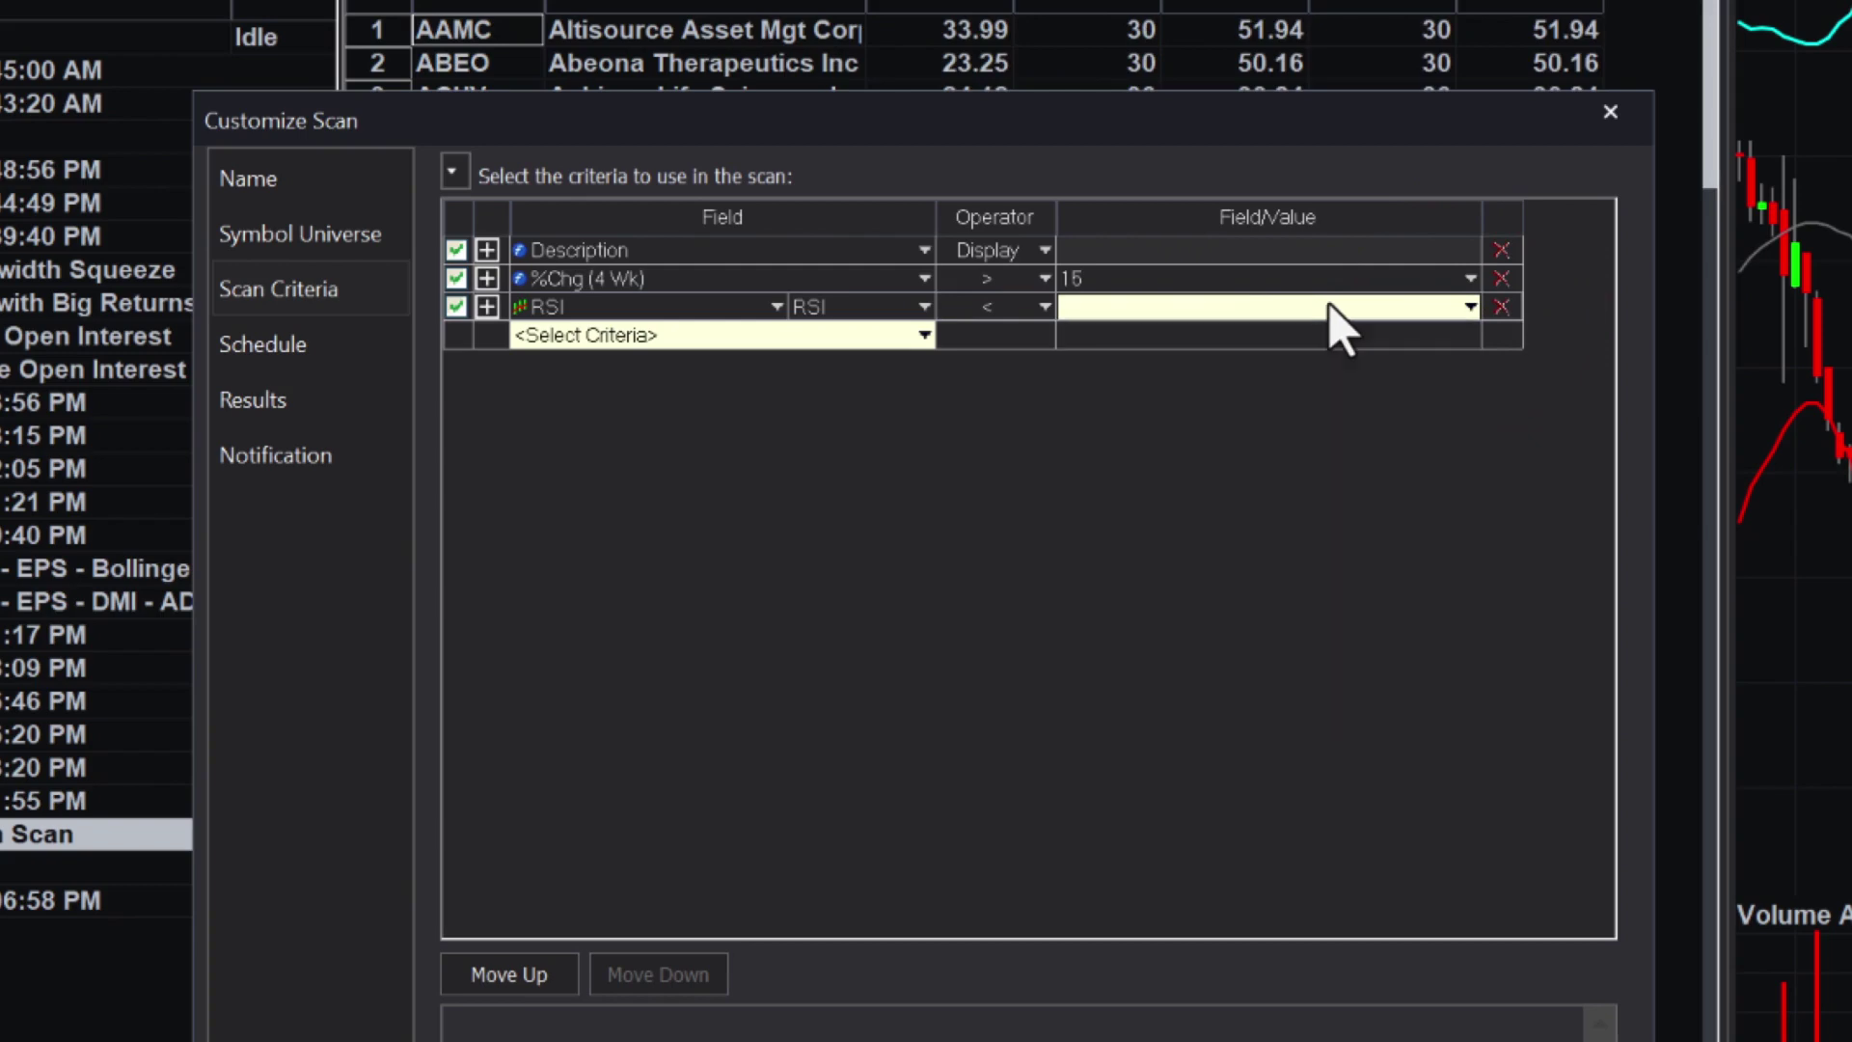
text(30)
click(1220, 451)
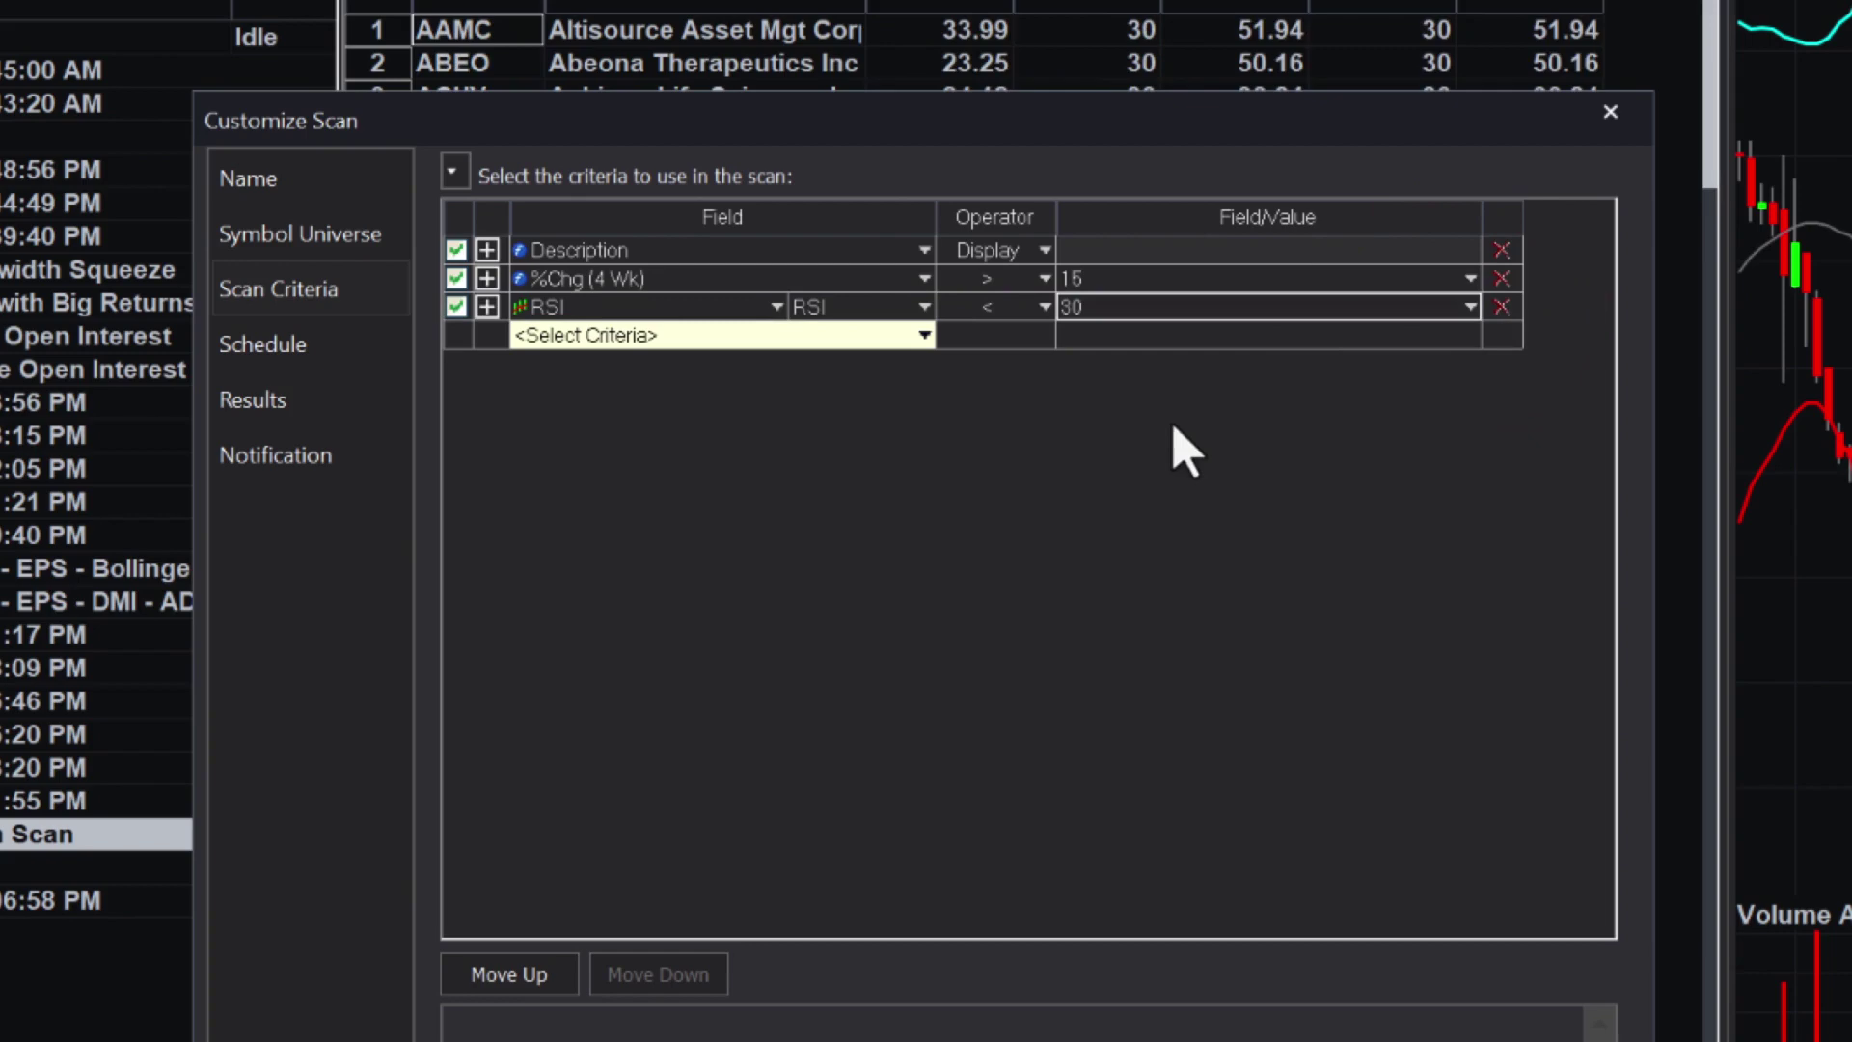
Change the RSI criterion's interval from Daily to 60 Minute
click(487, 307)
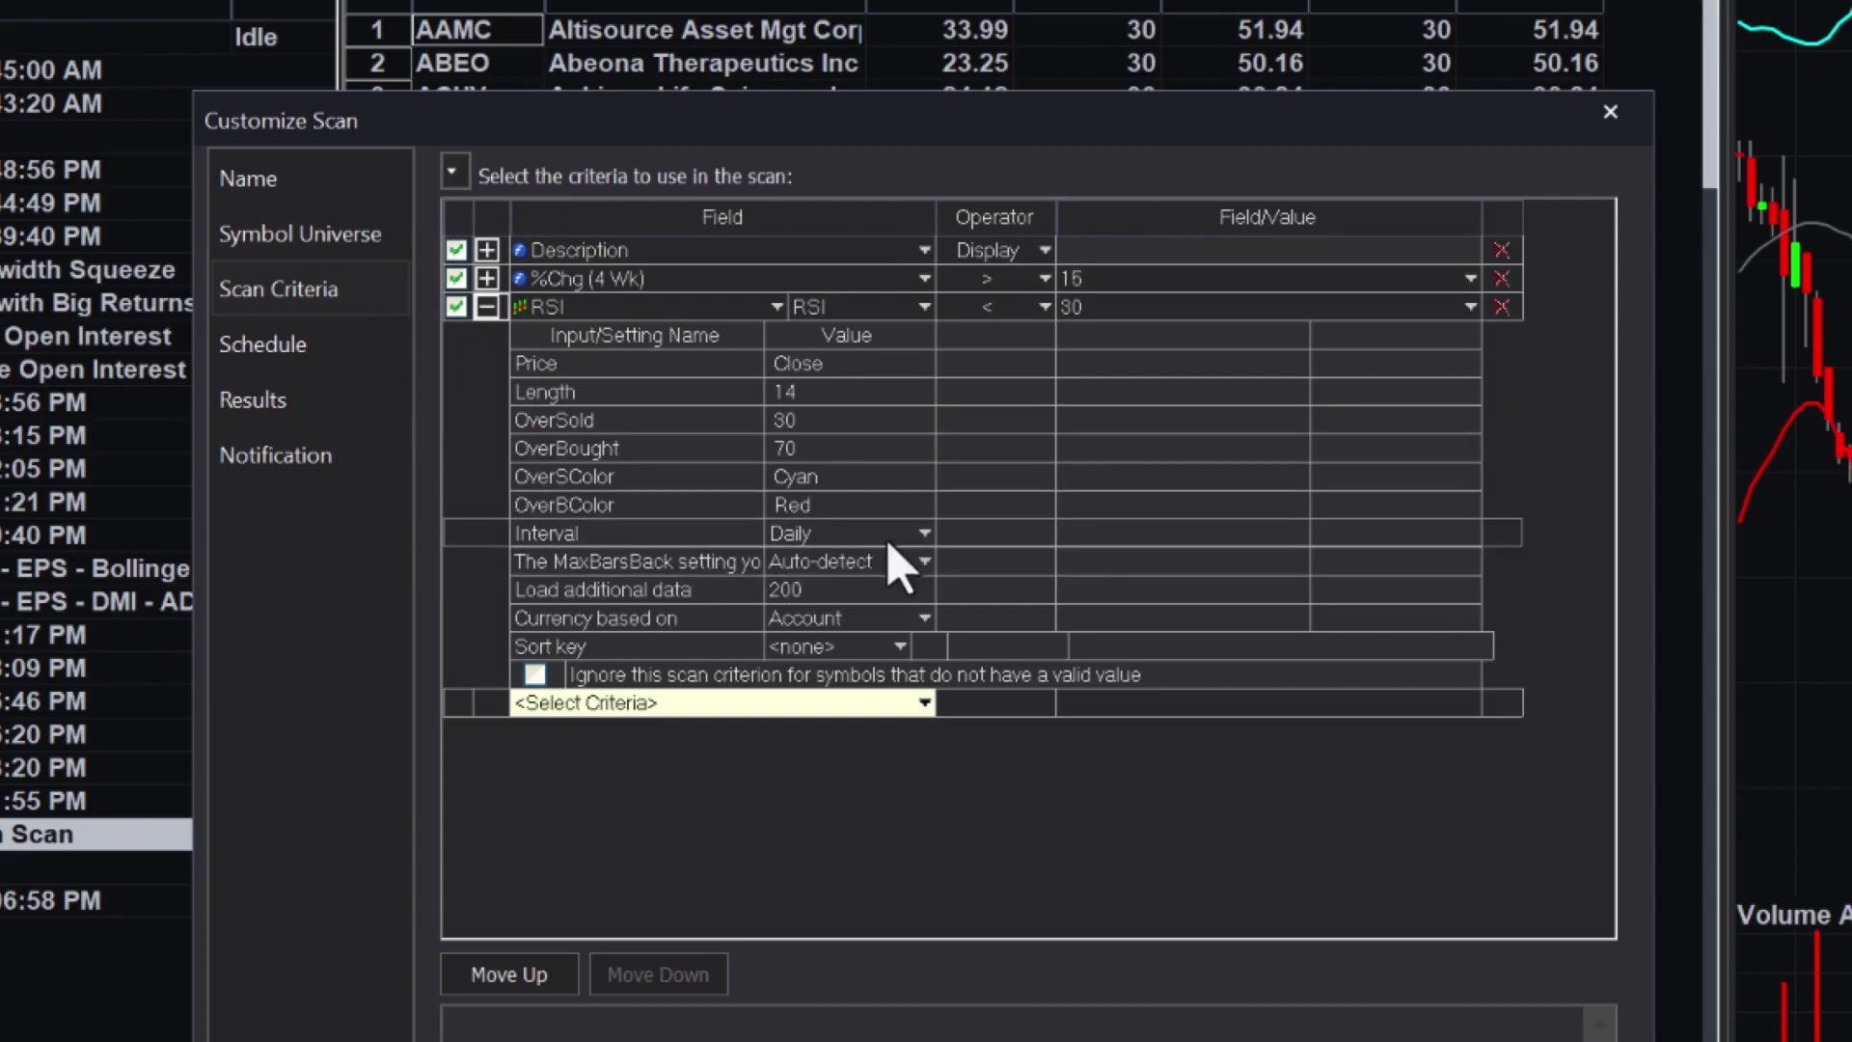
click(921, 534)
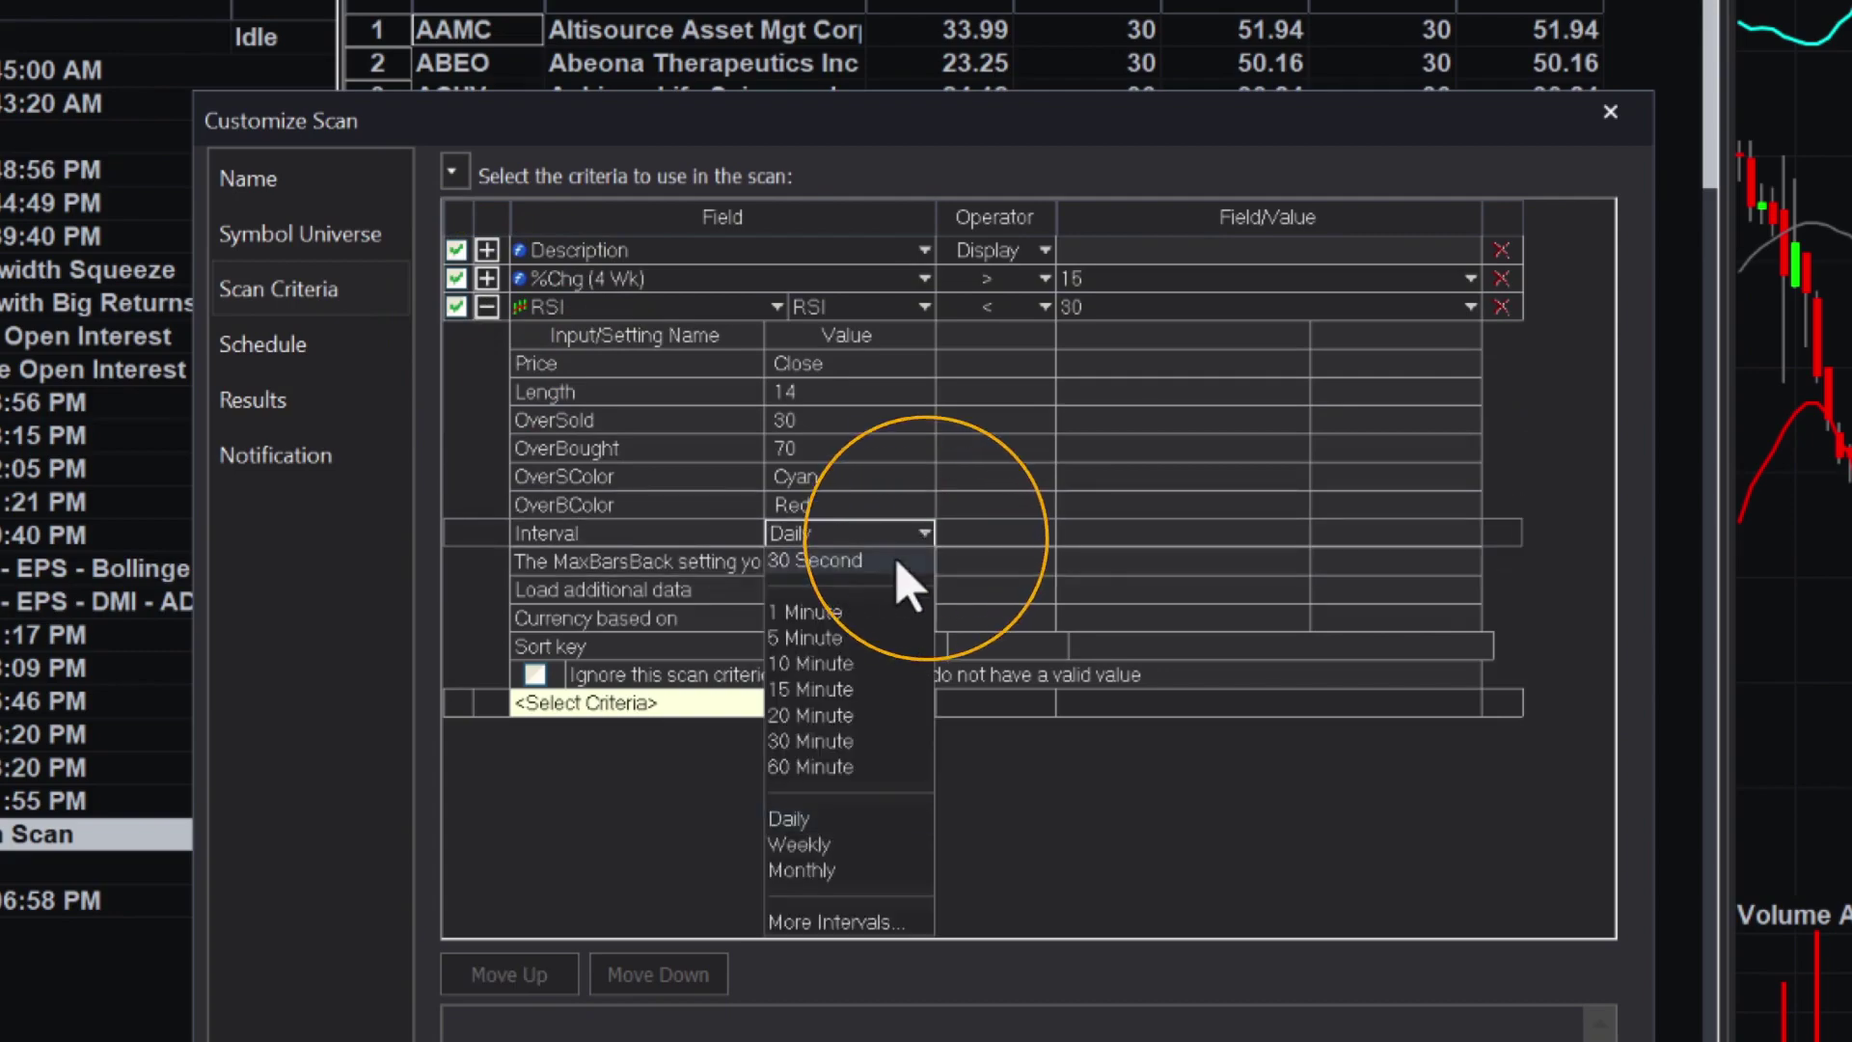
click(828, 767)
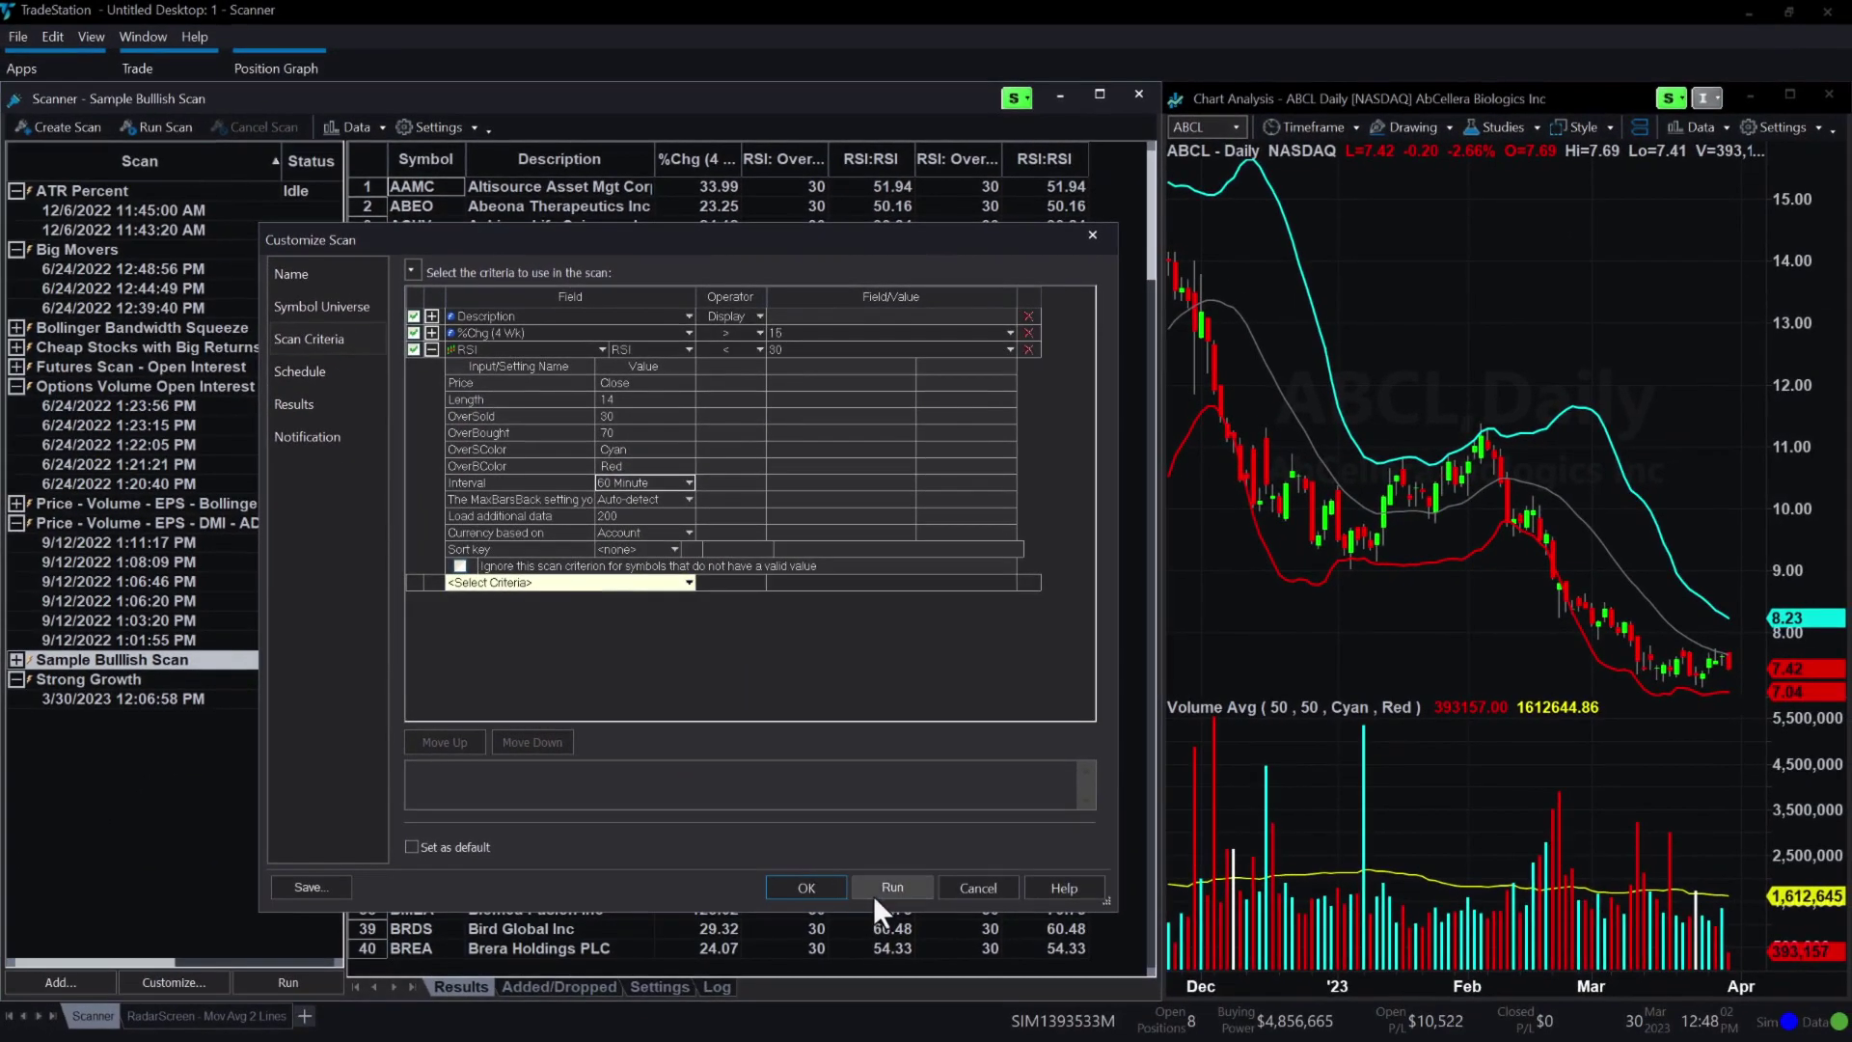
Run the Sample Bullish Scan and add the RSI indicator as a scan criterion
click(1013, 1028)
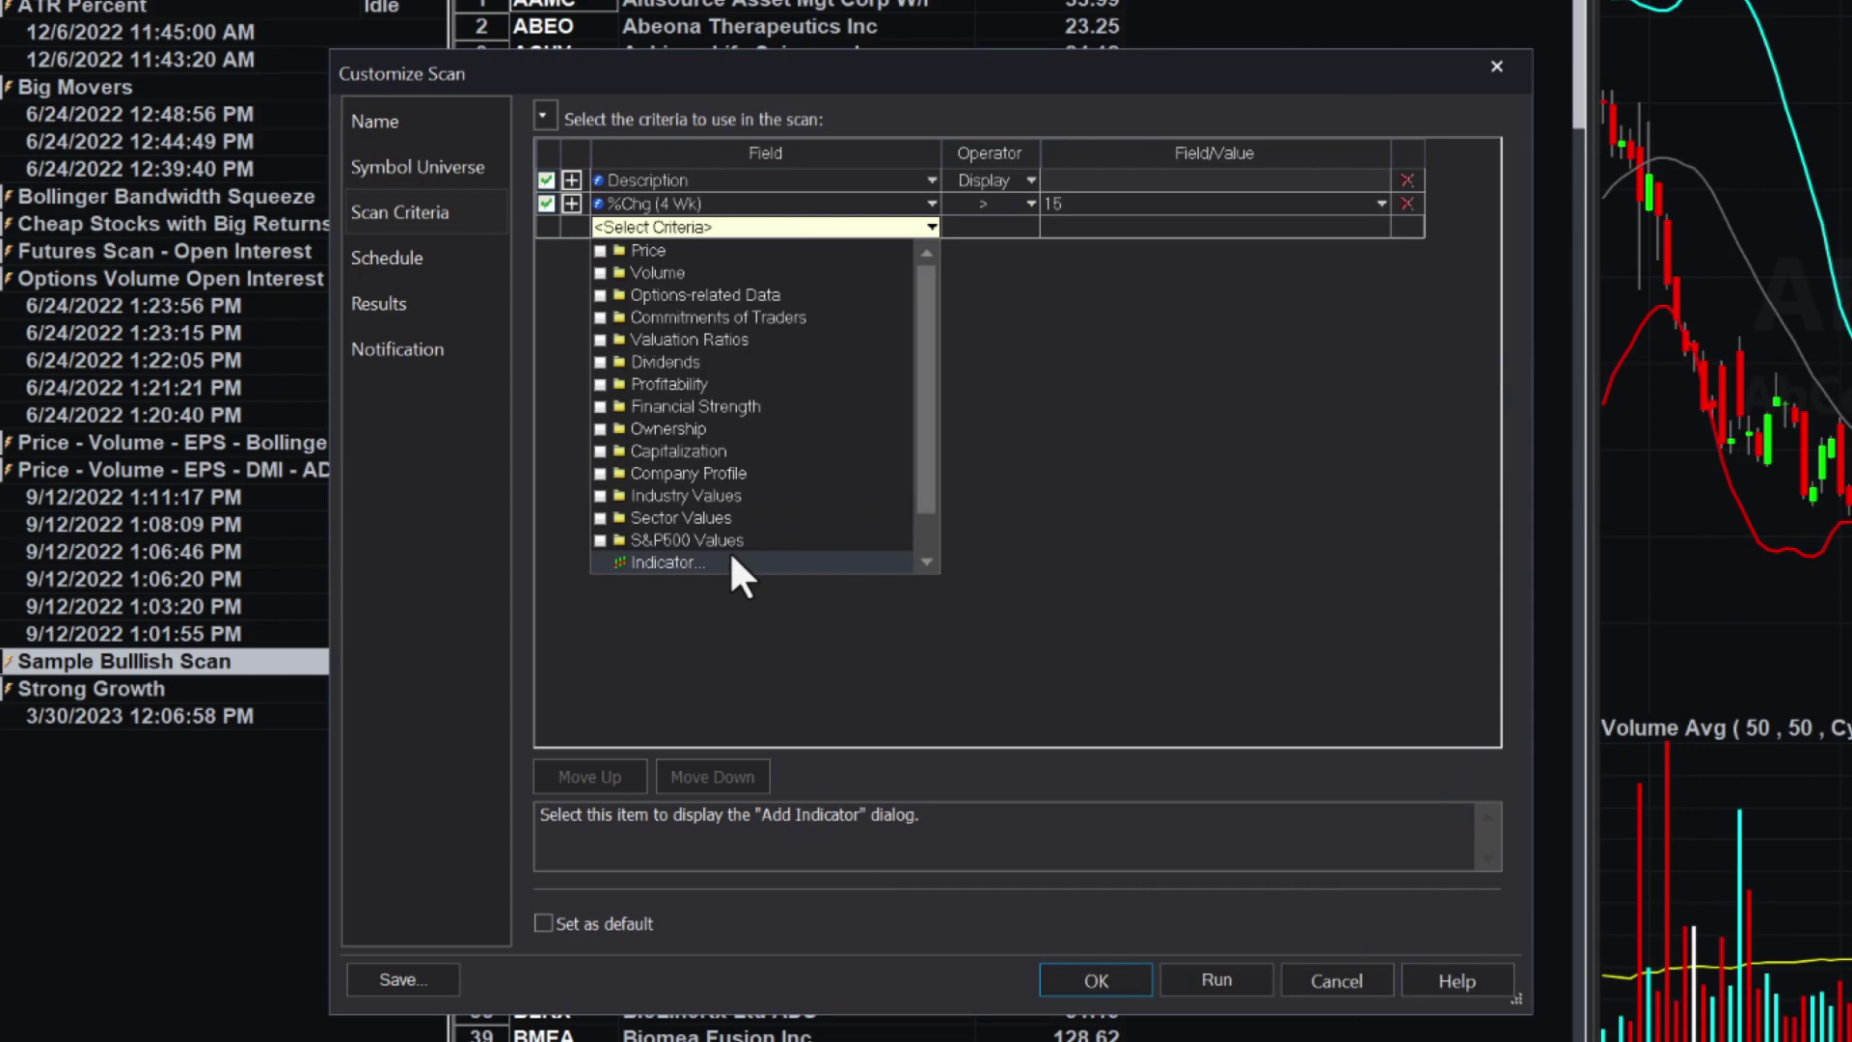
click(732, 560)
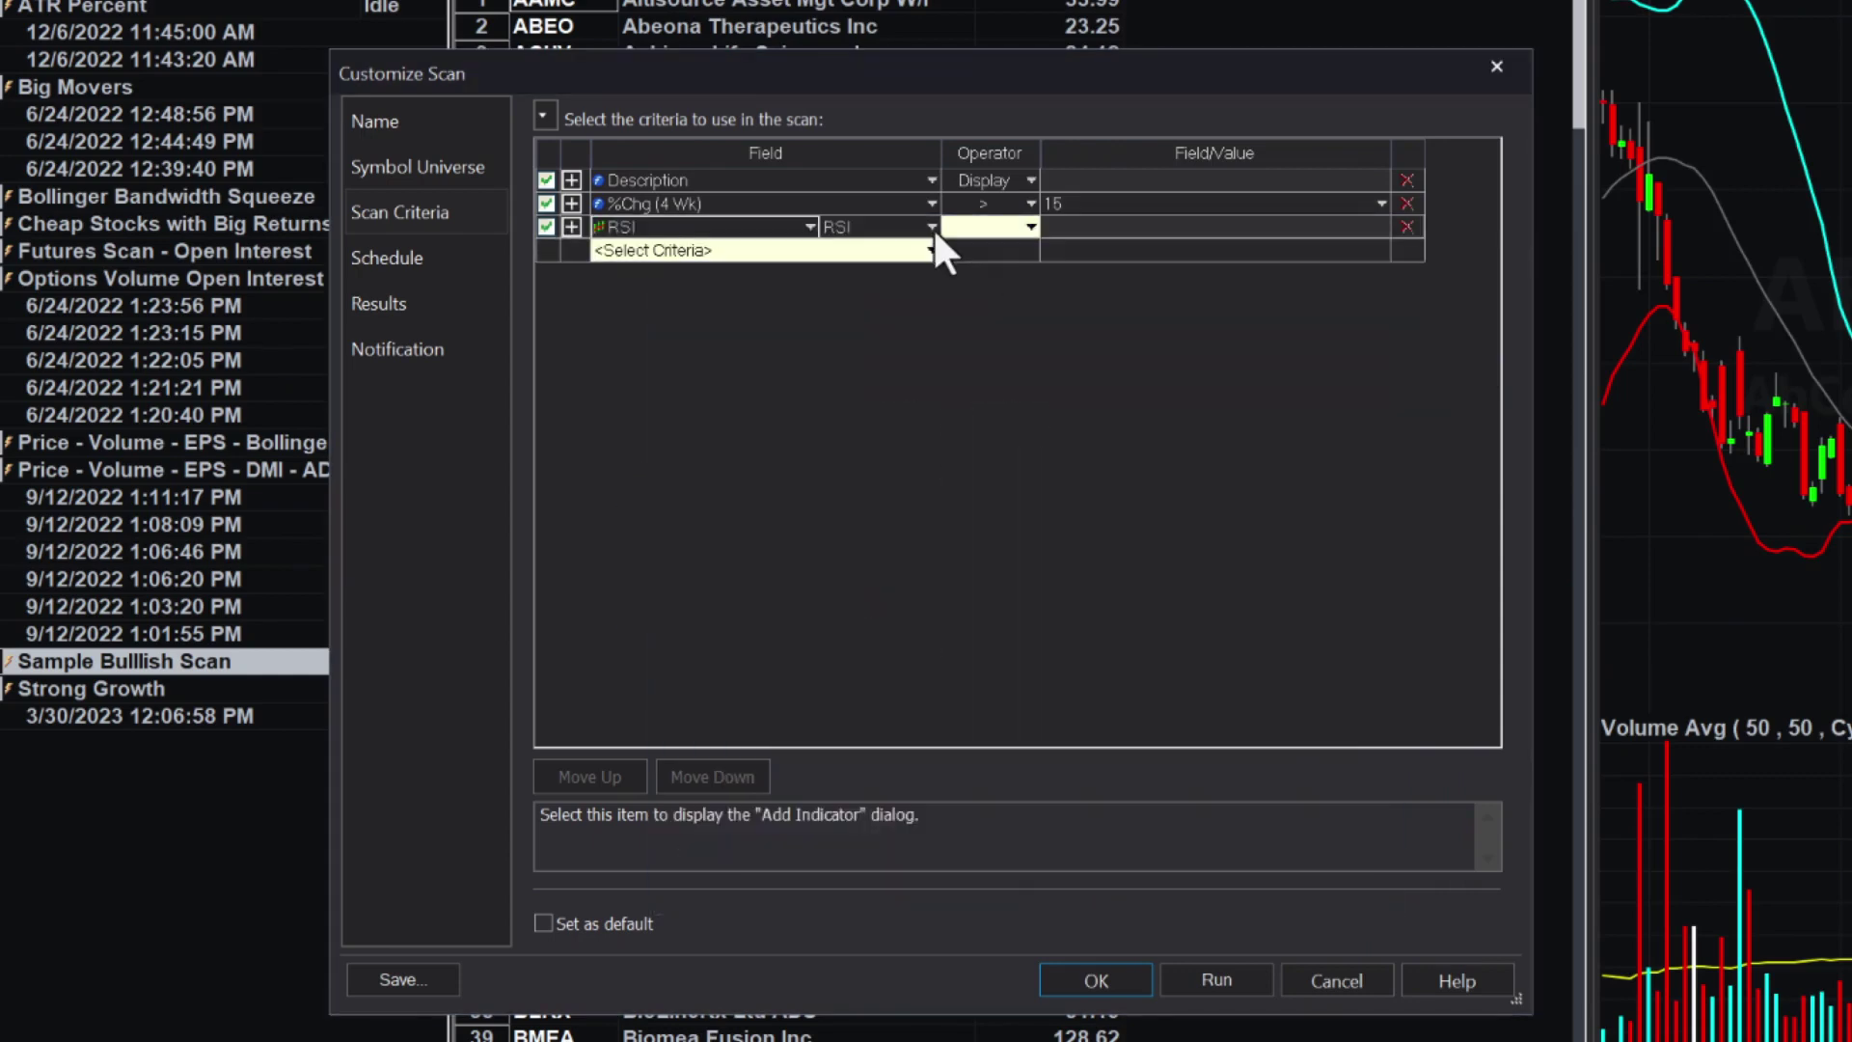
click(931, 226)
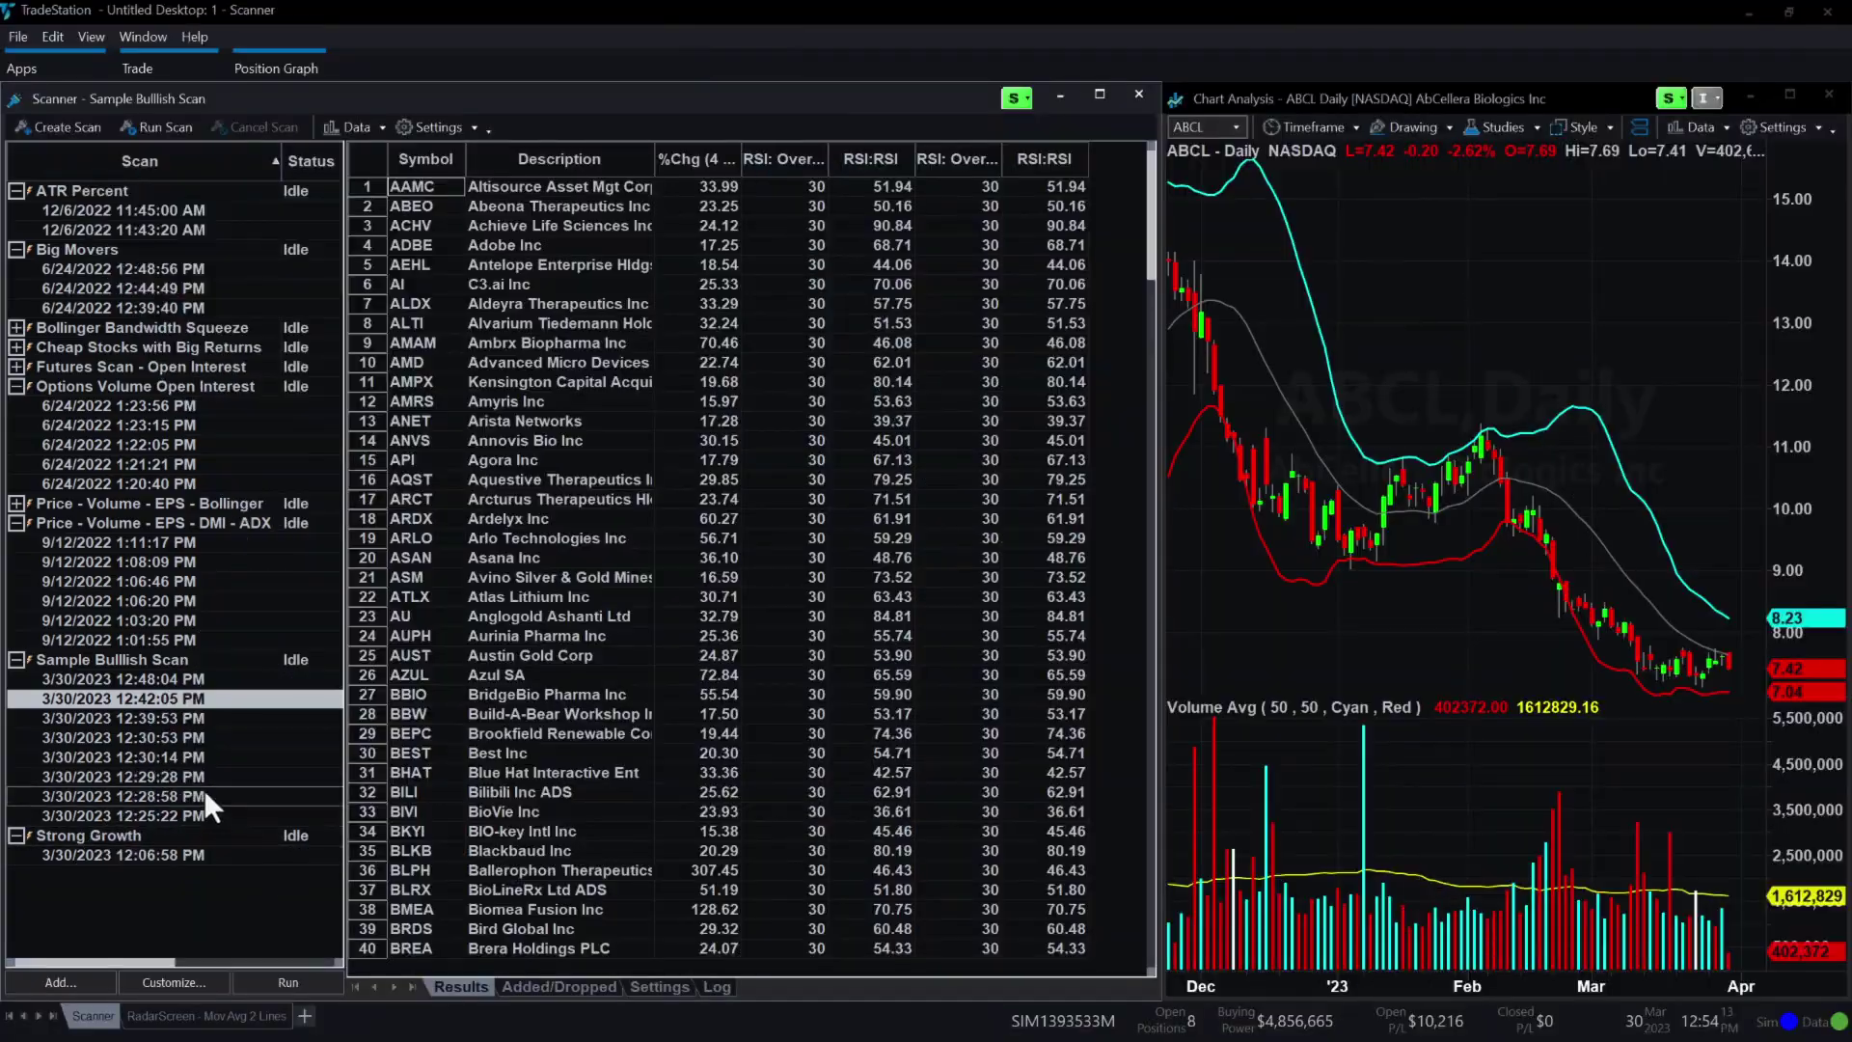
In the Sample Bullish Scan settings, set the RSI row to test Alert with operator True
click(135, 659)
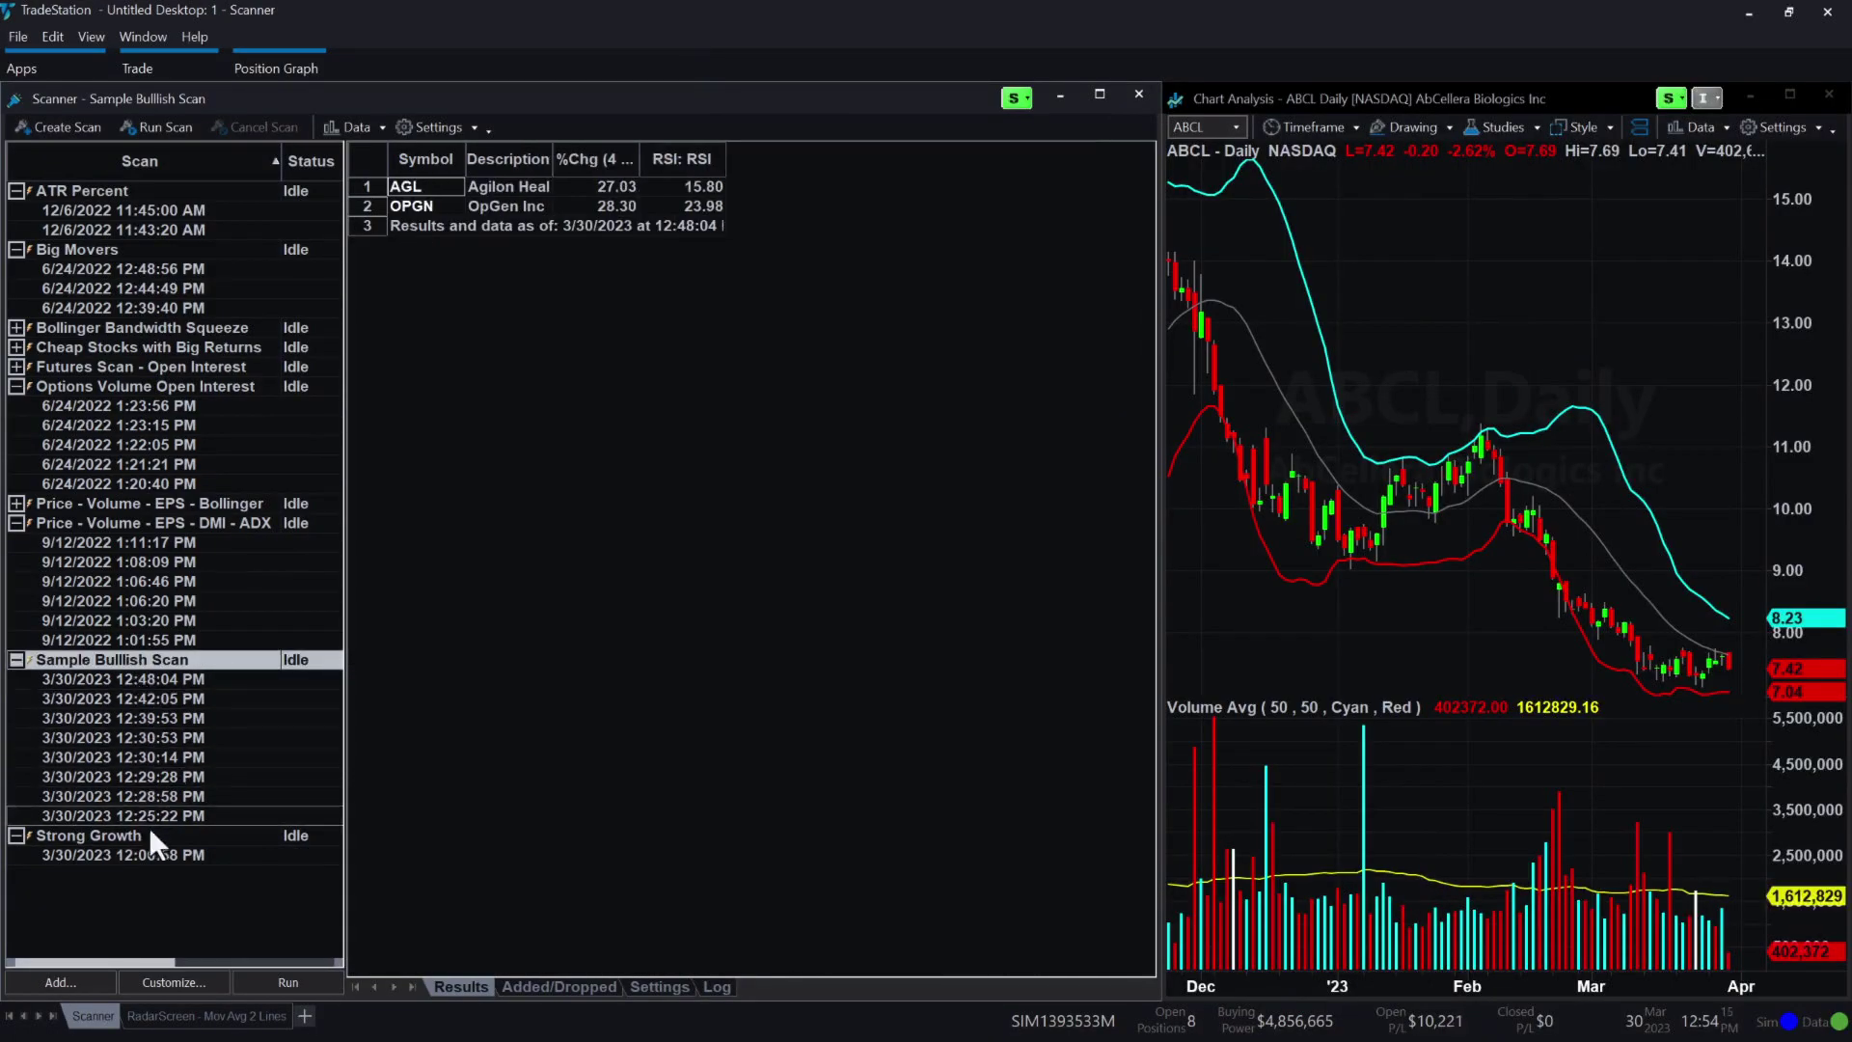
click(194, 974)
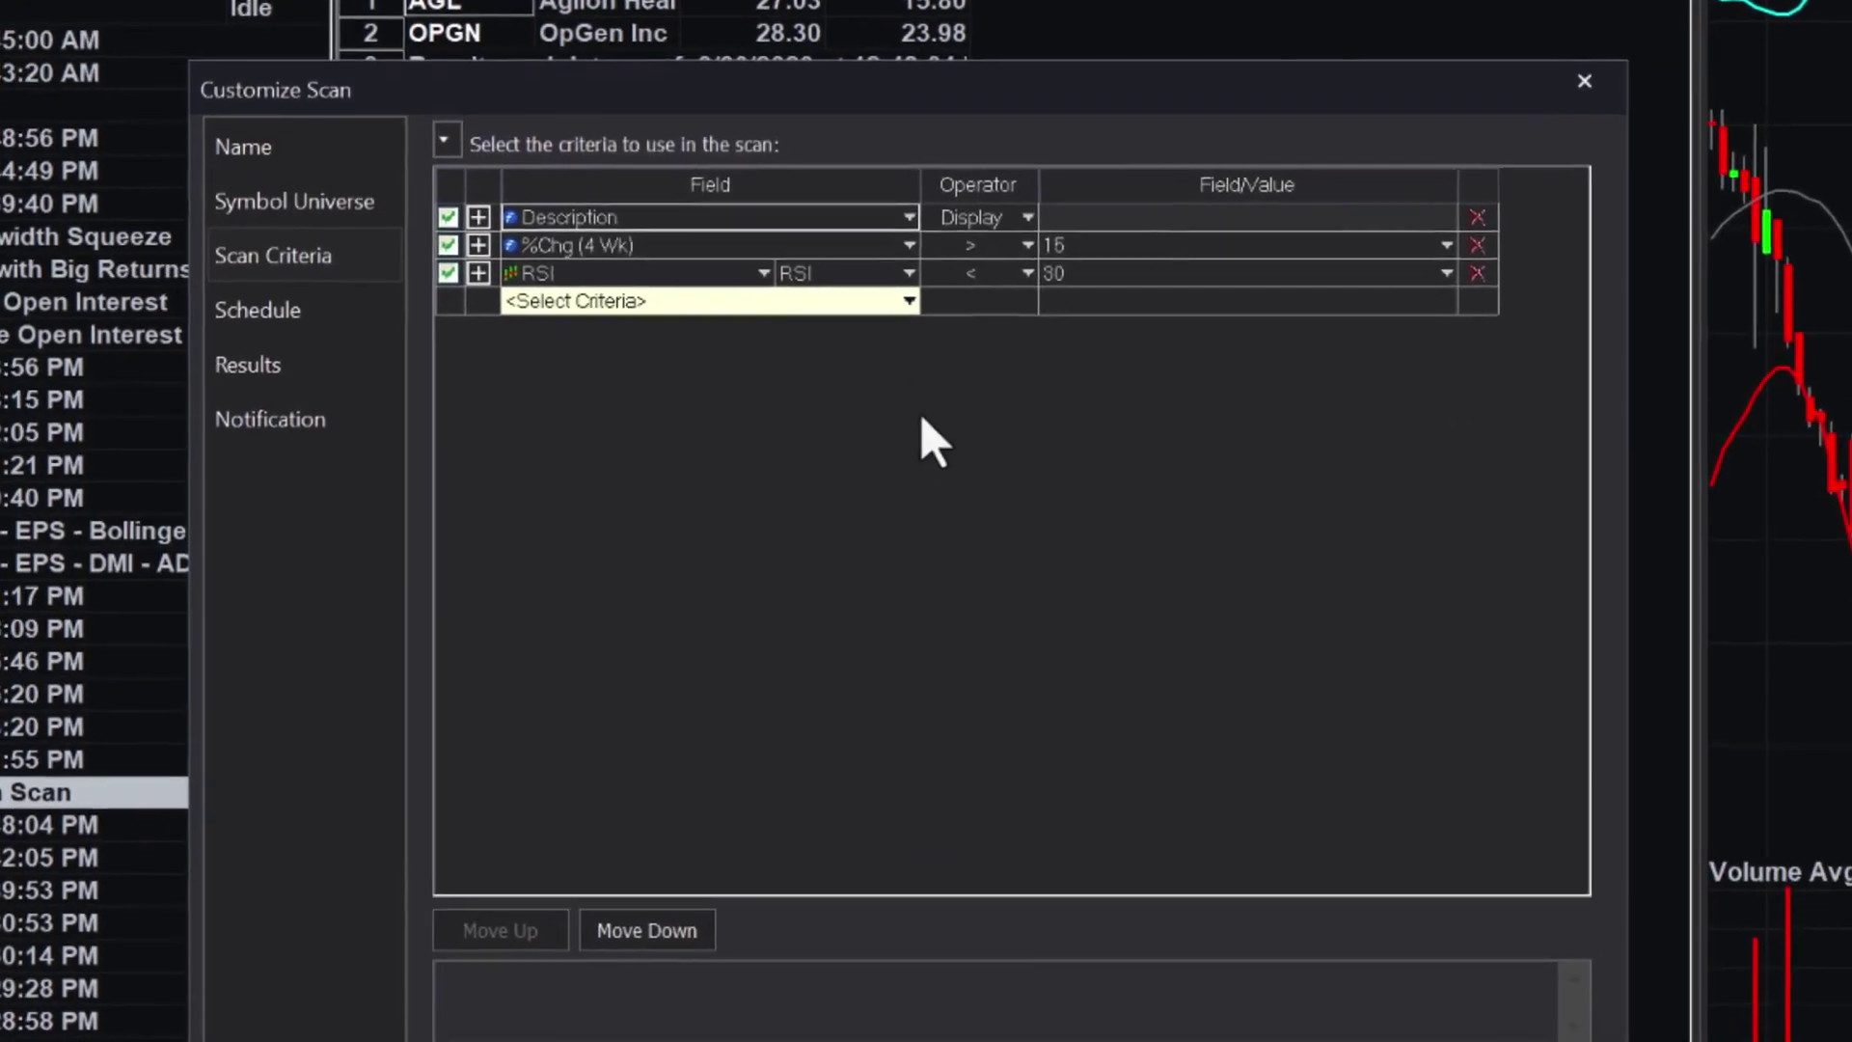
click(867, 287)
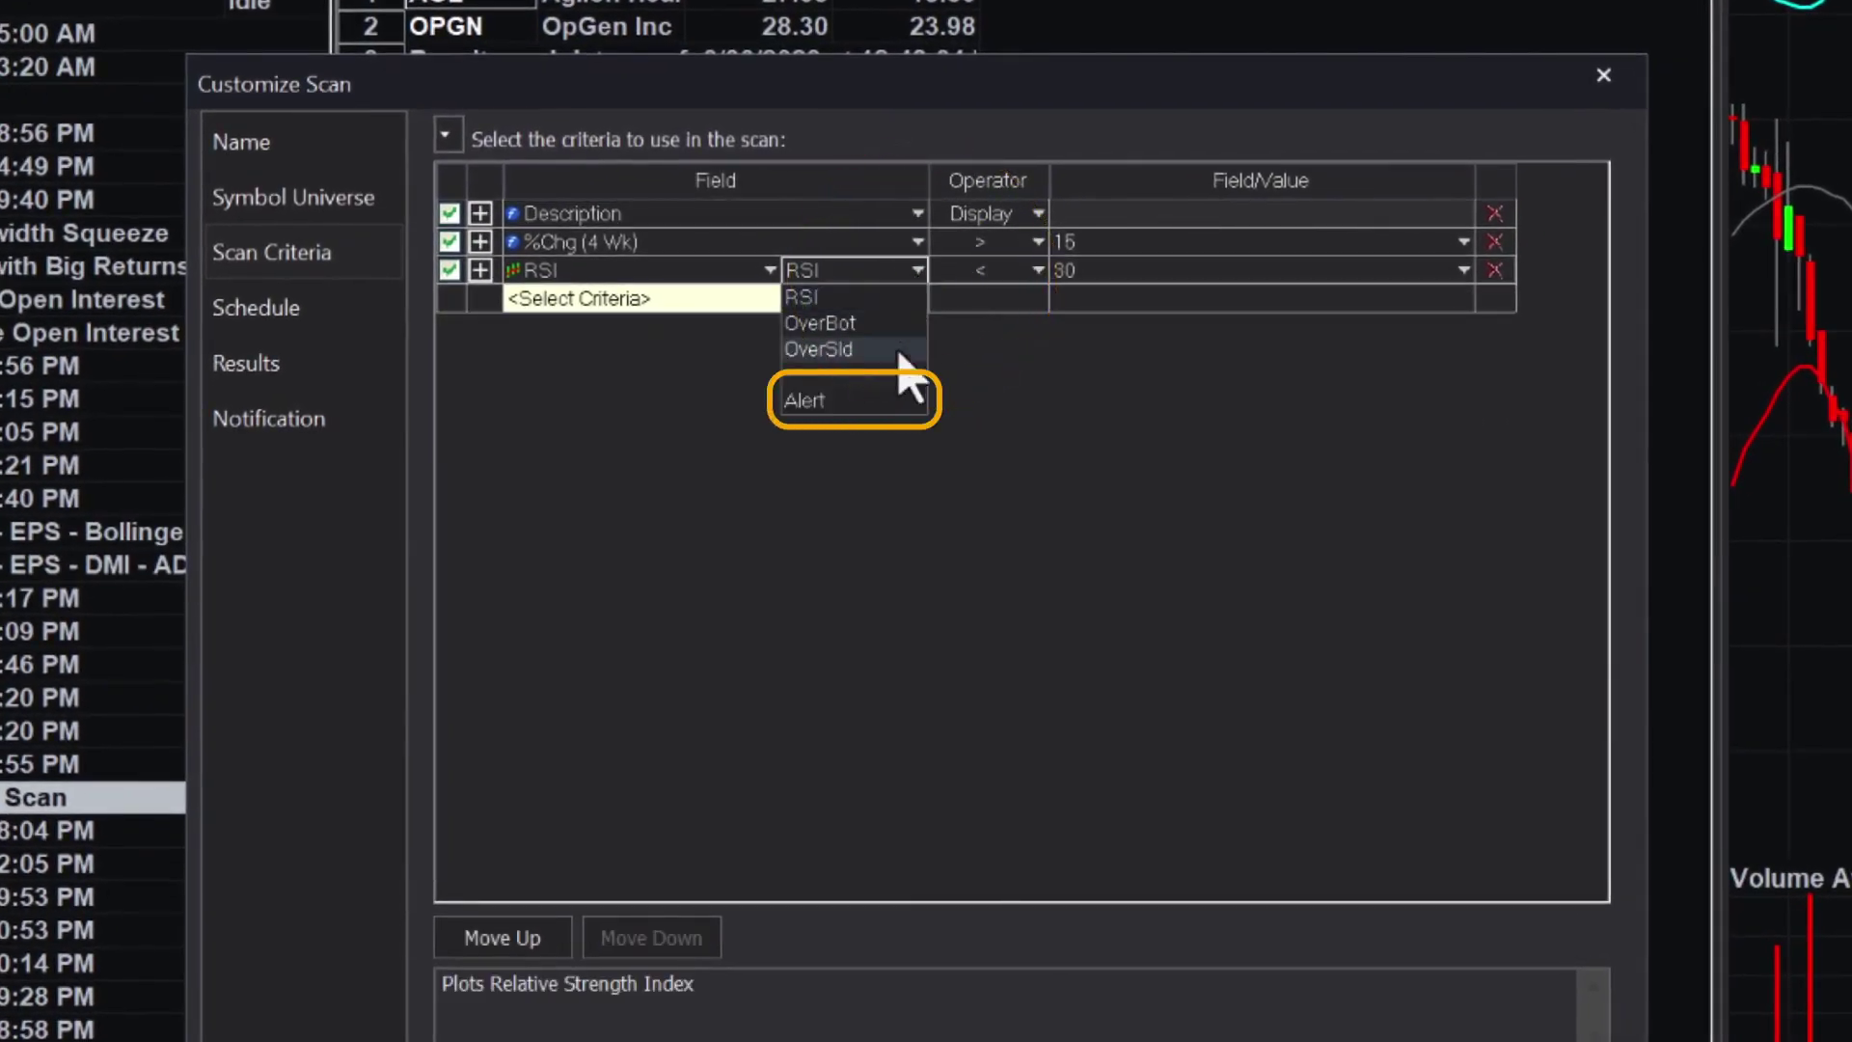
click(904, 403)
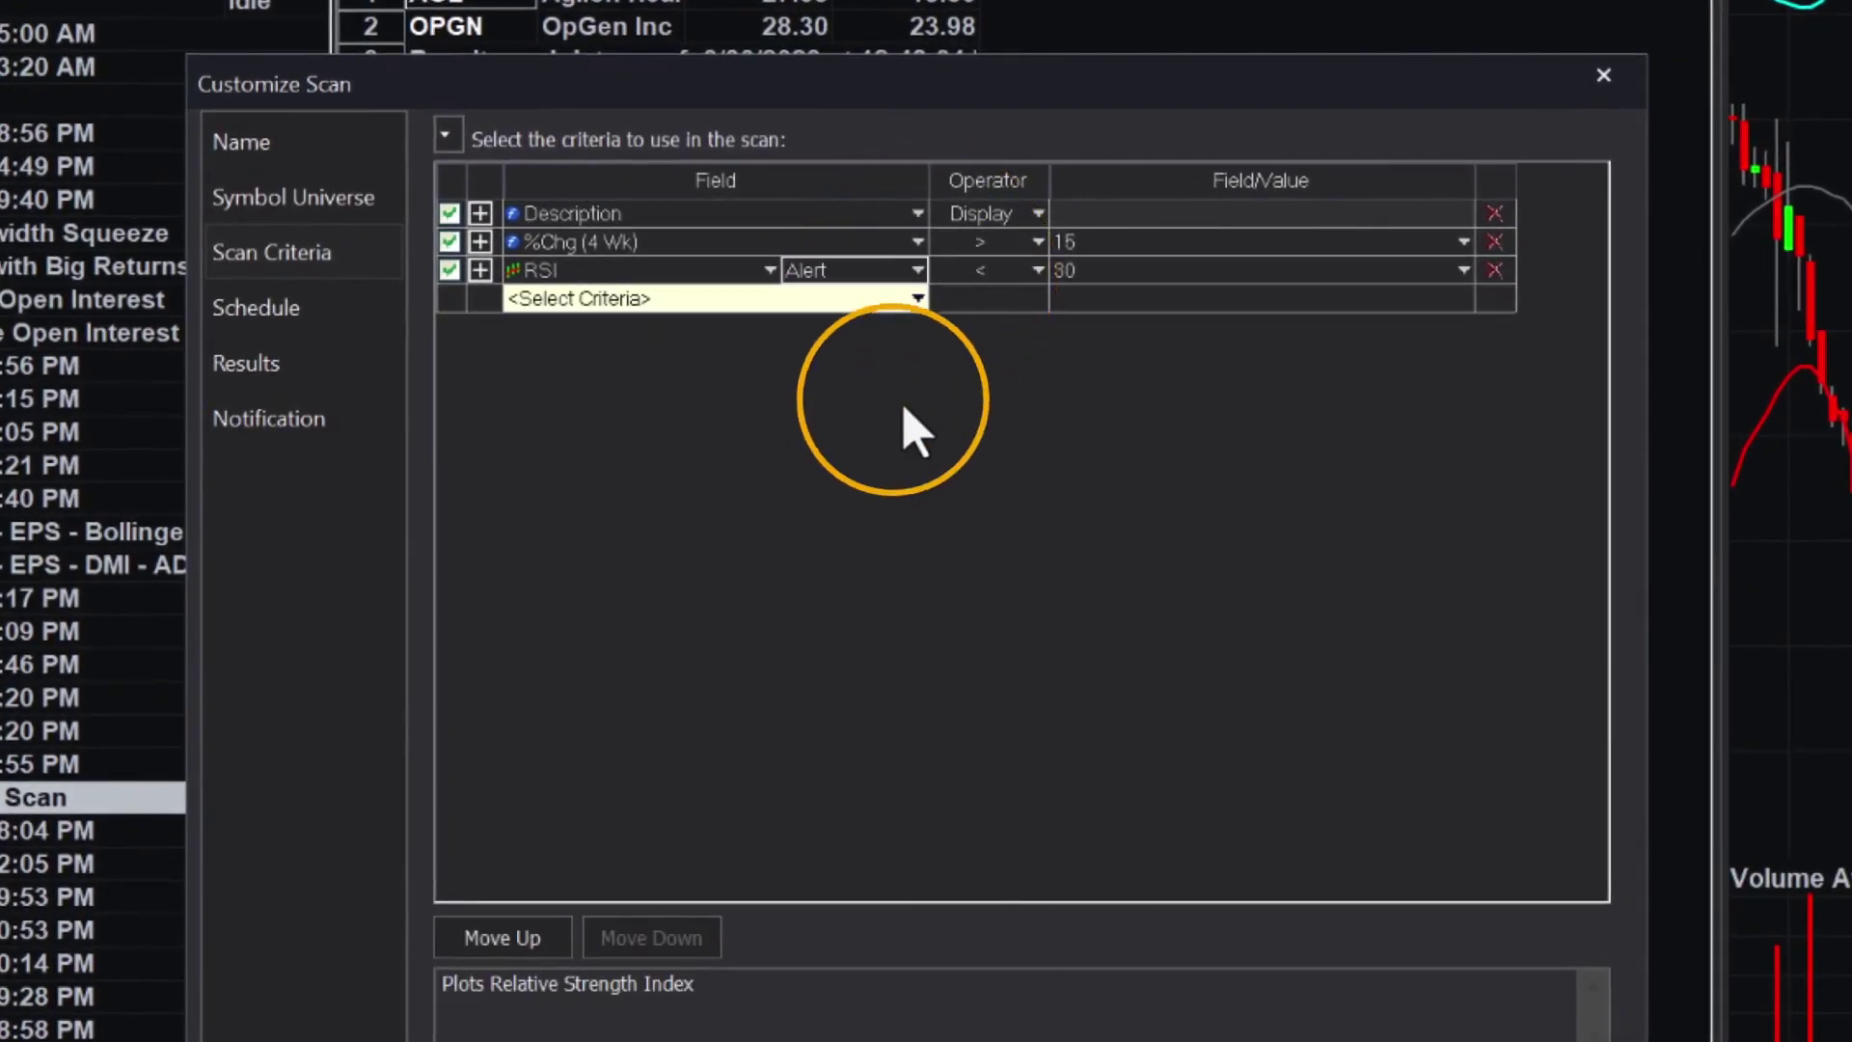
click(1038, 270)
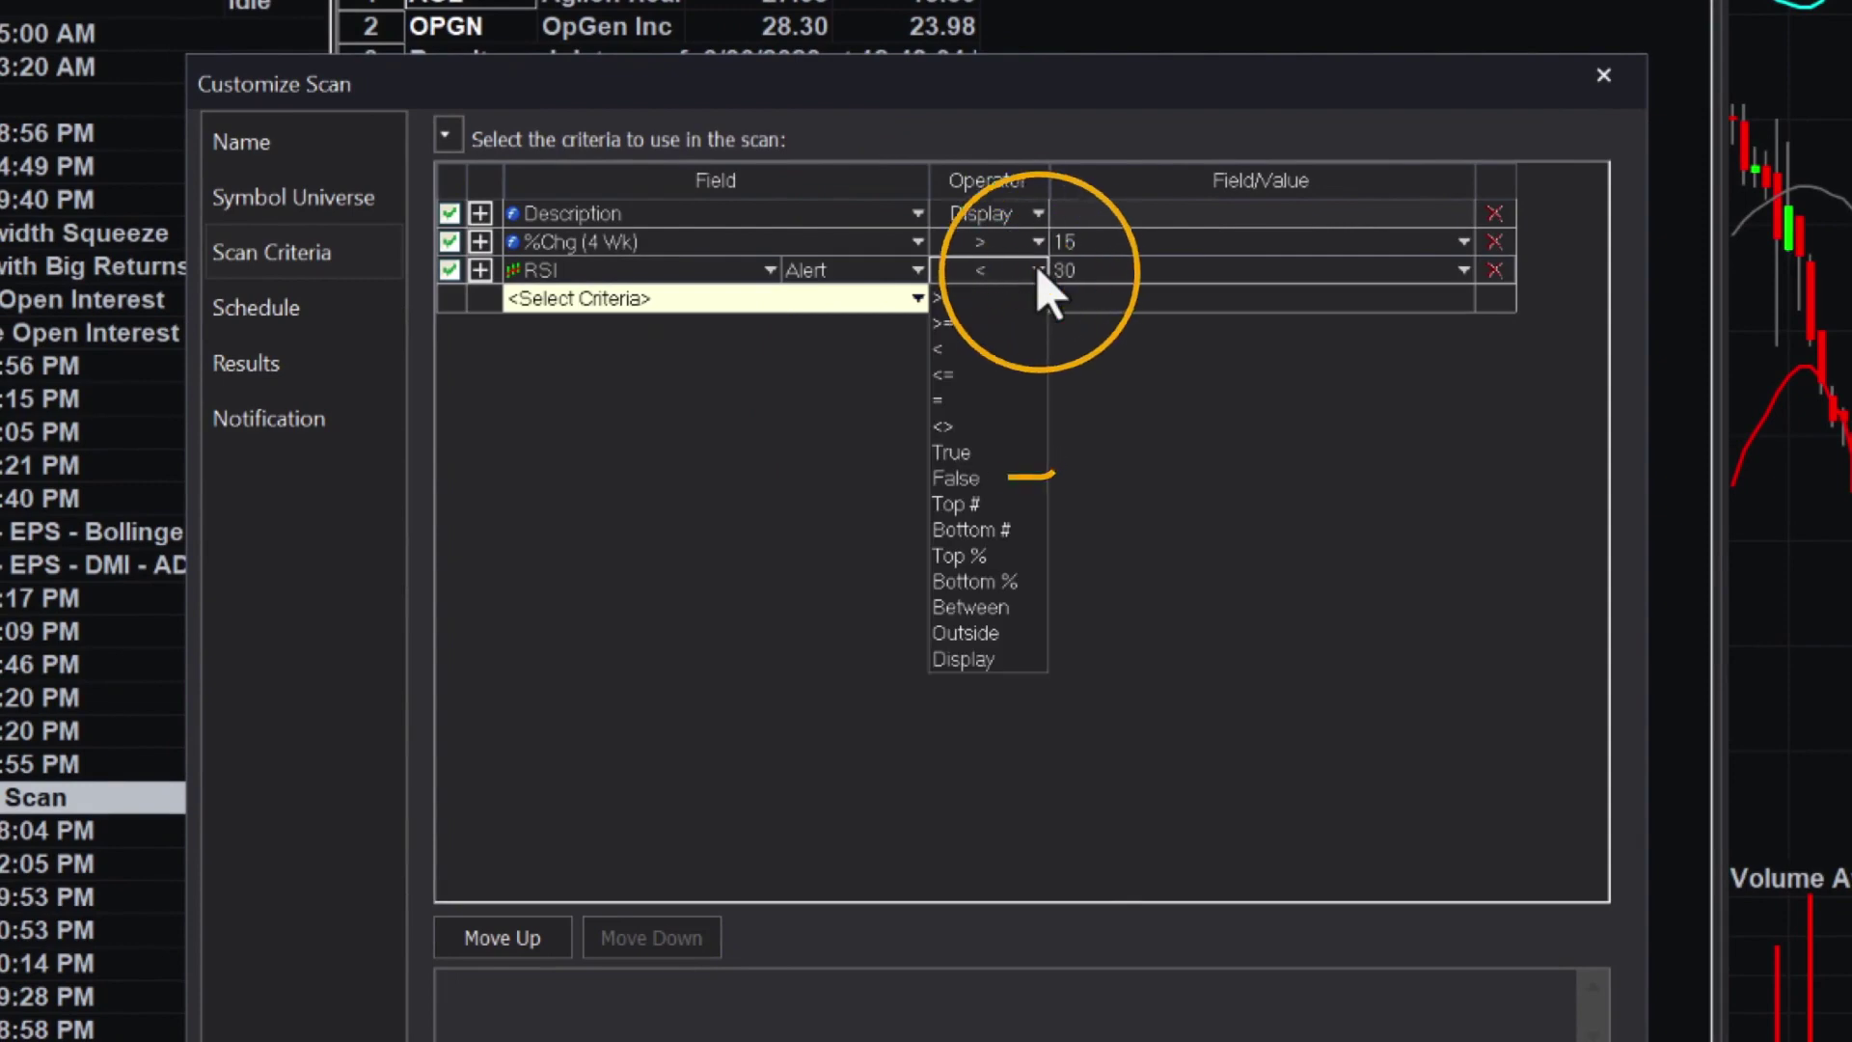
click(1018, 451)
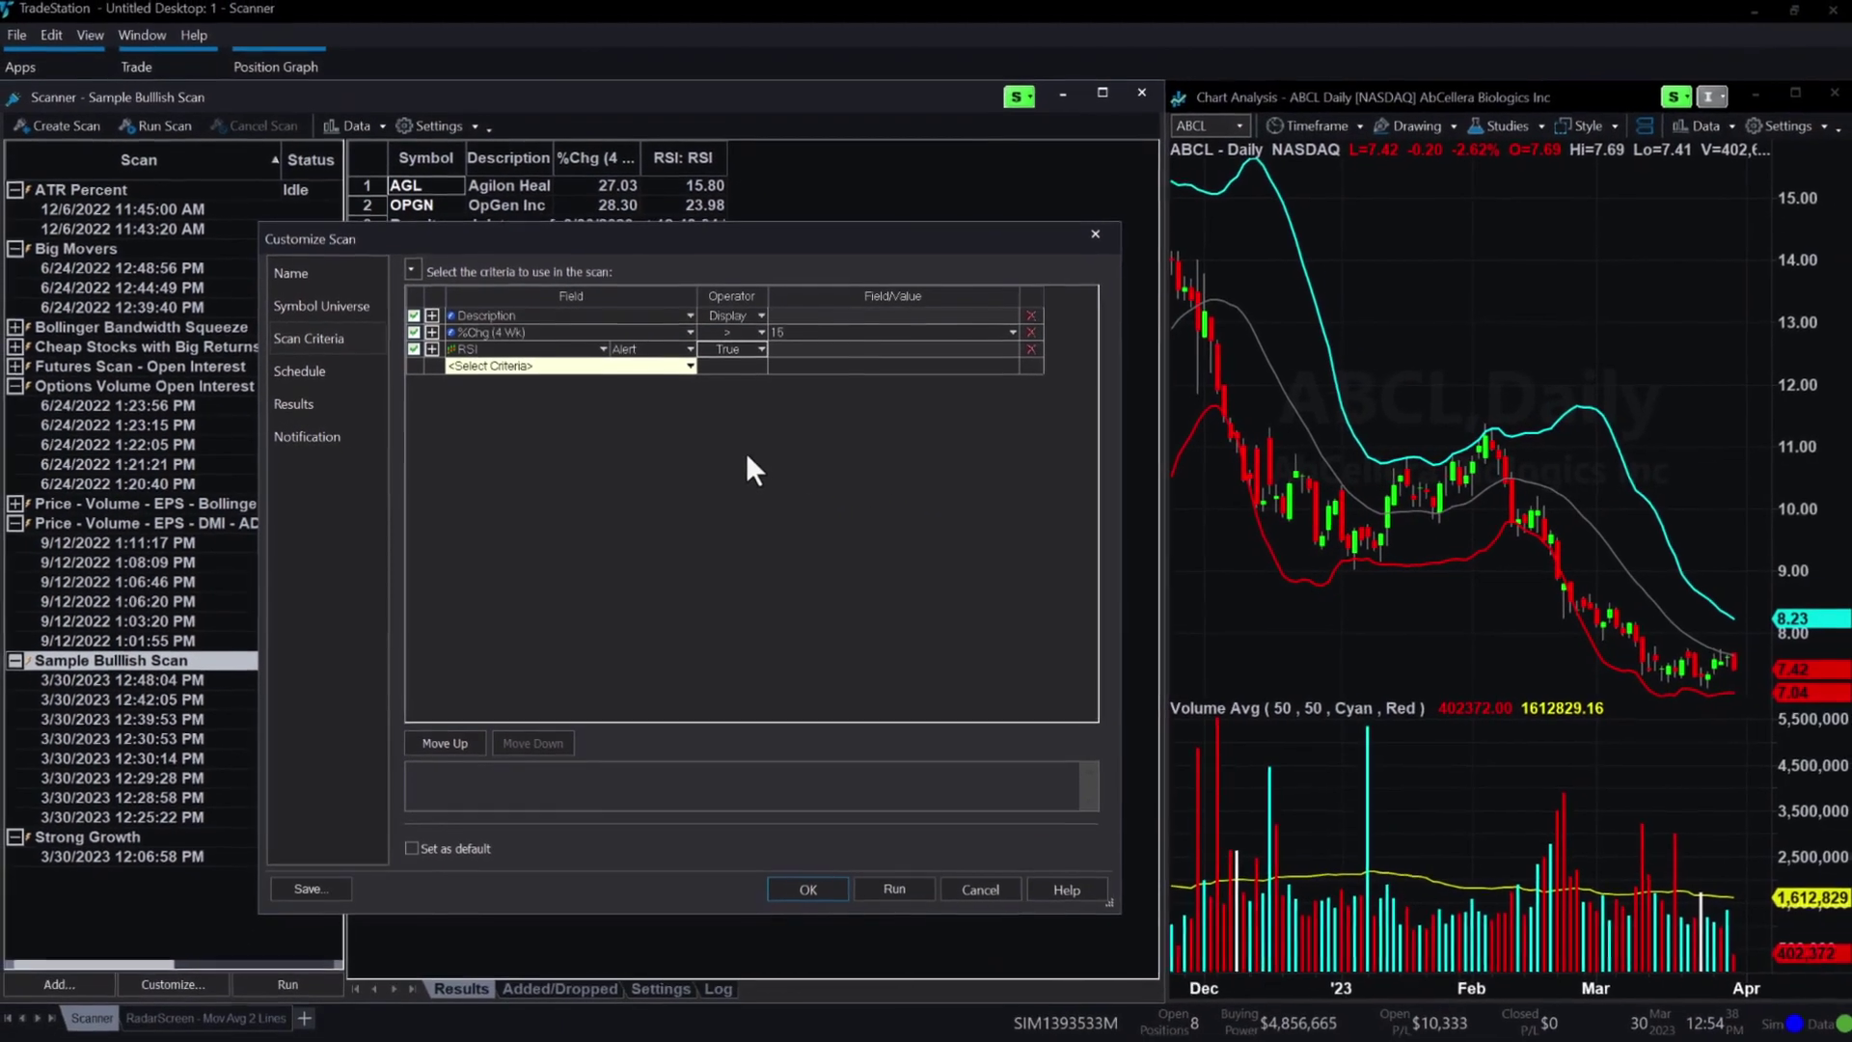
Rerun the Alert-based scan, then schedule Strong Growth to run automatically on weekdays at 08:00 AM
click(894, 885)
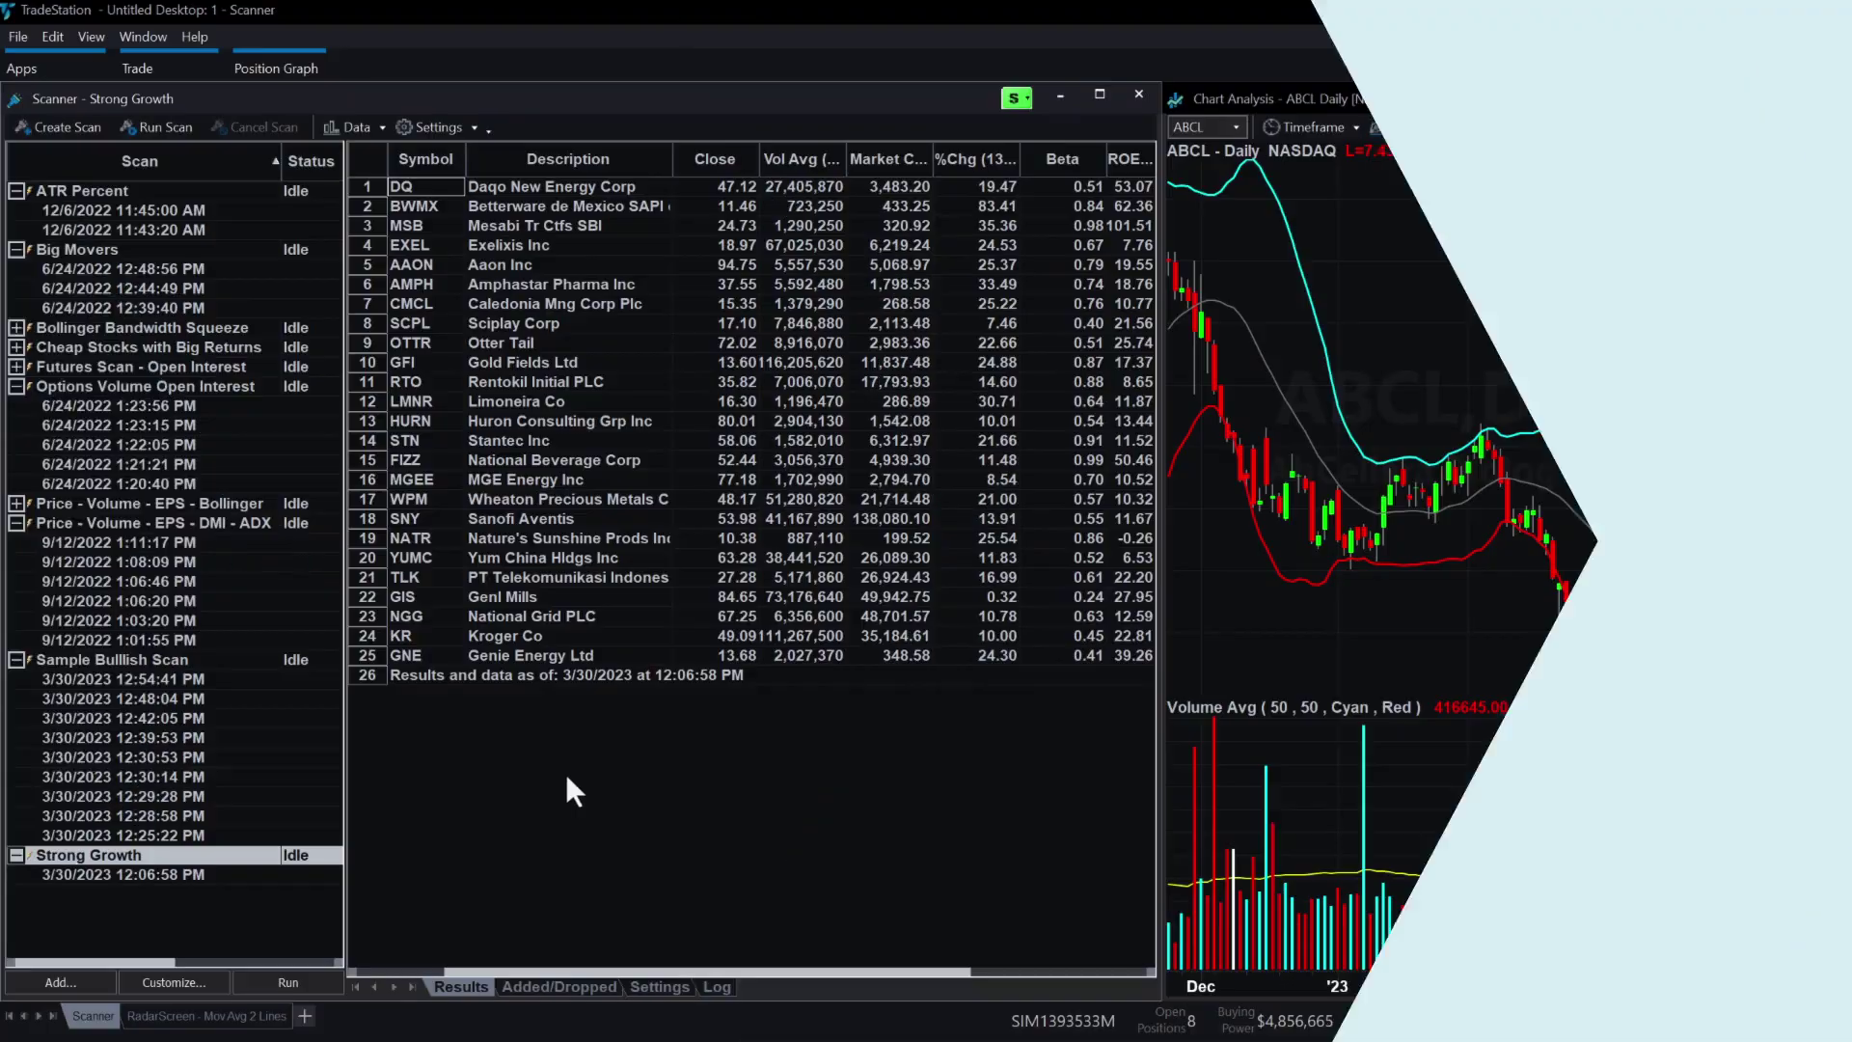
click(212, 976)
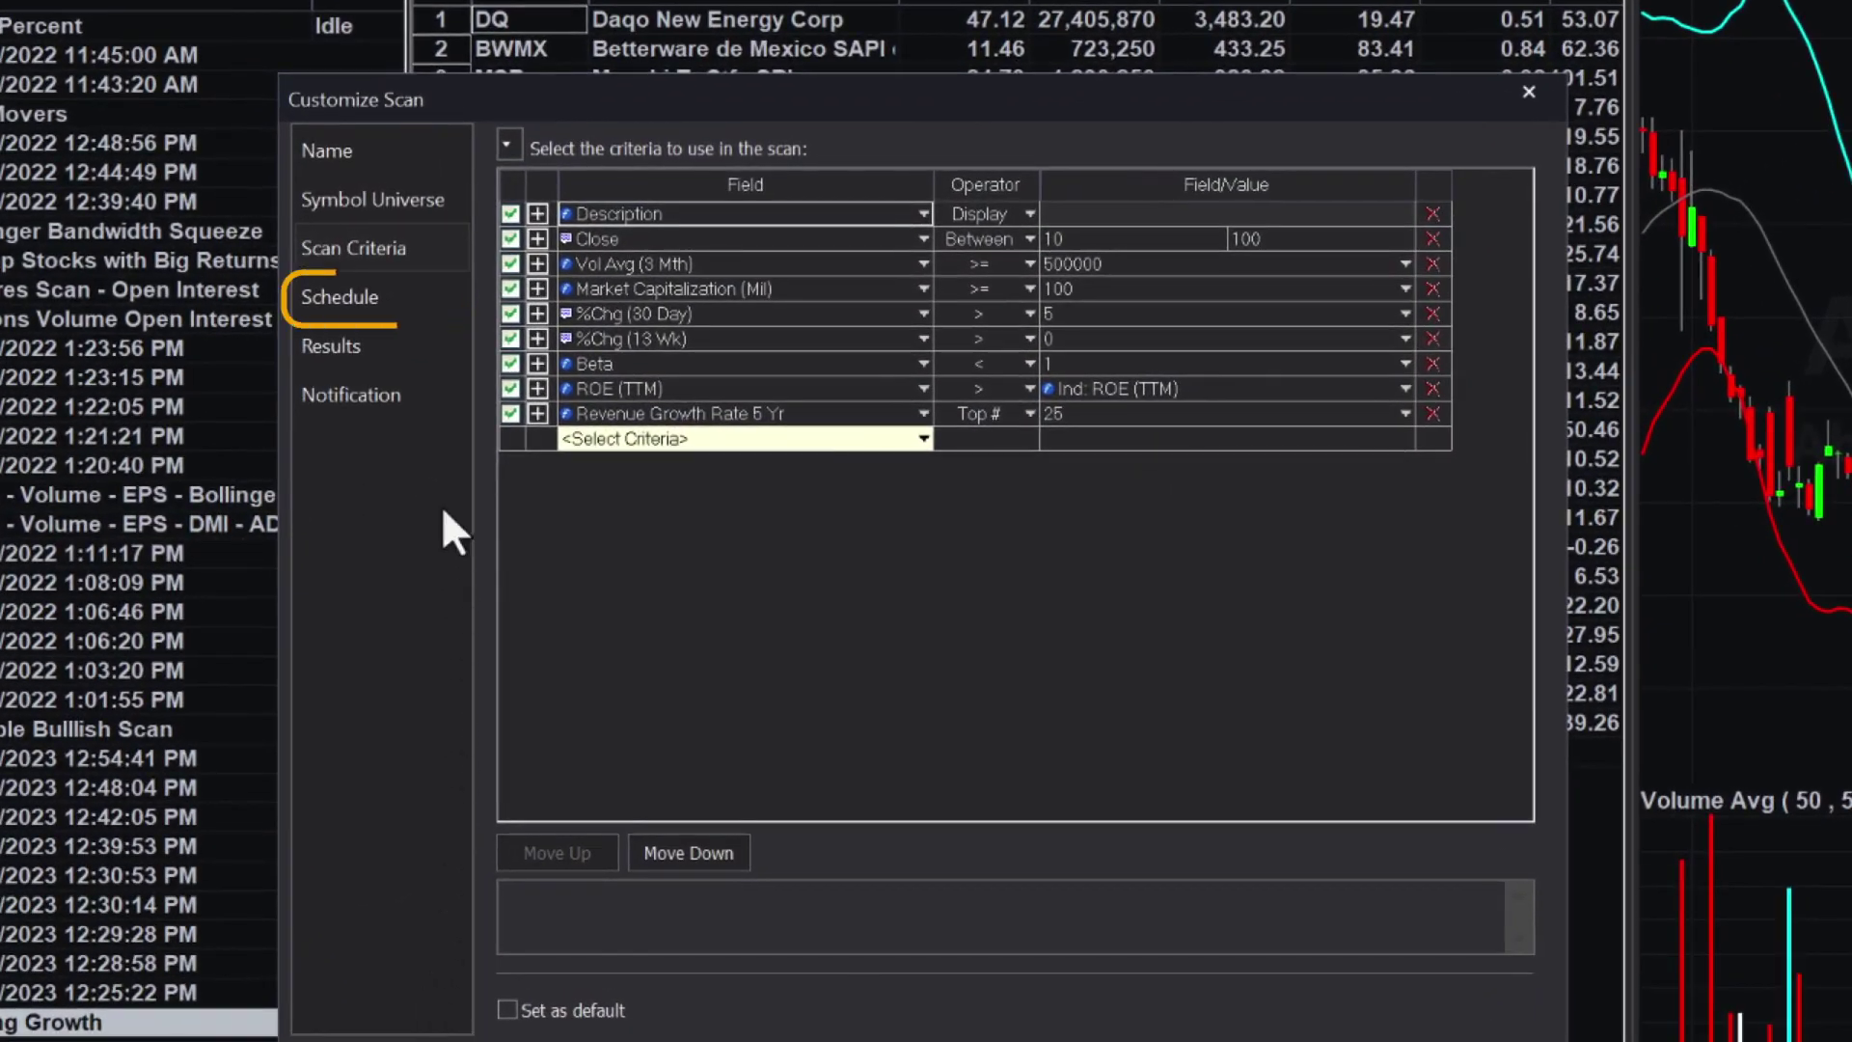
click(393, 293)
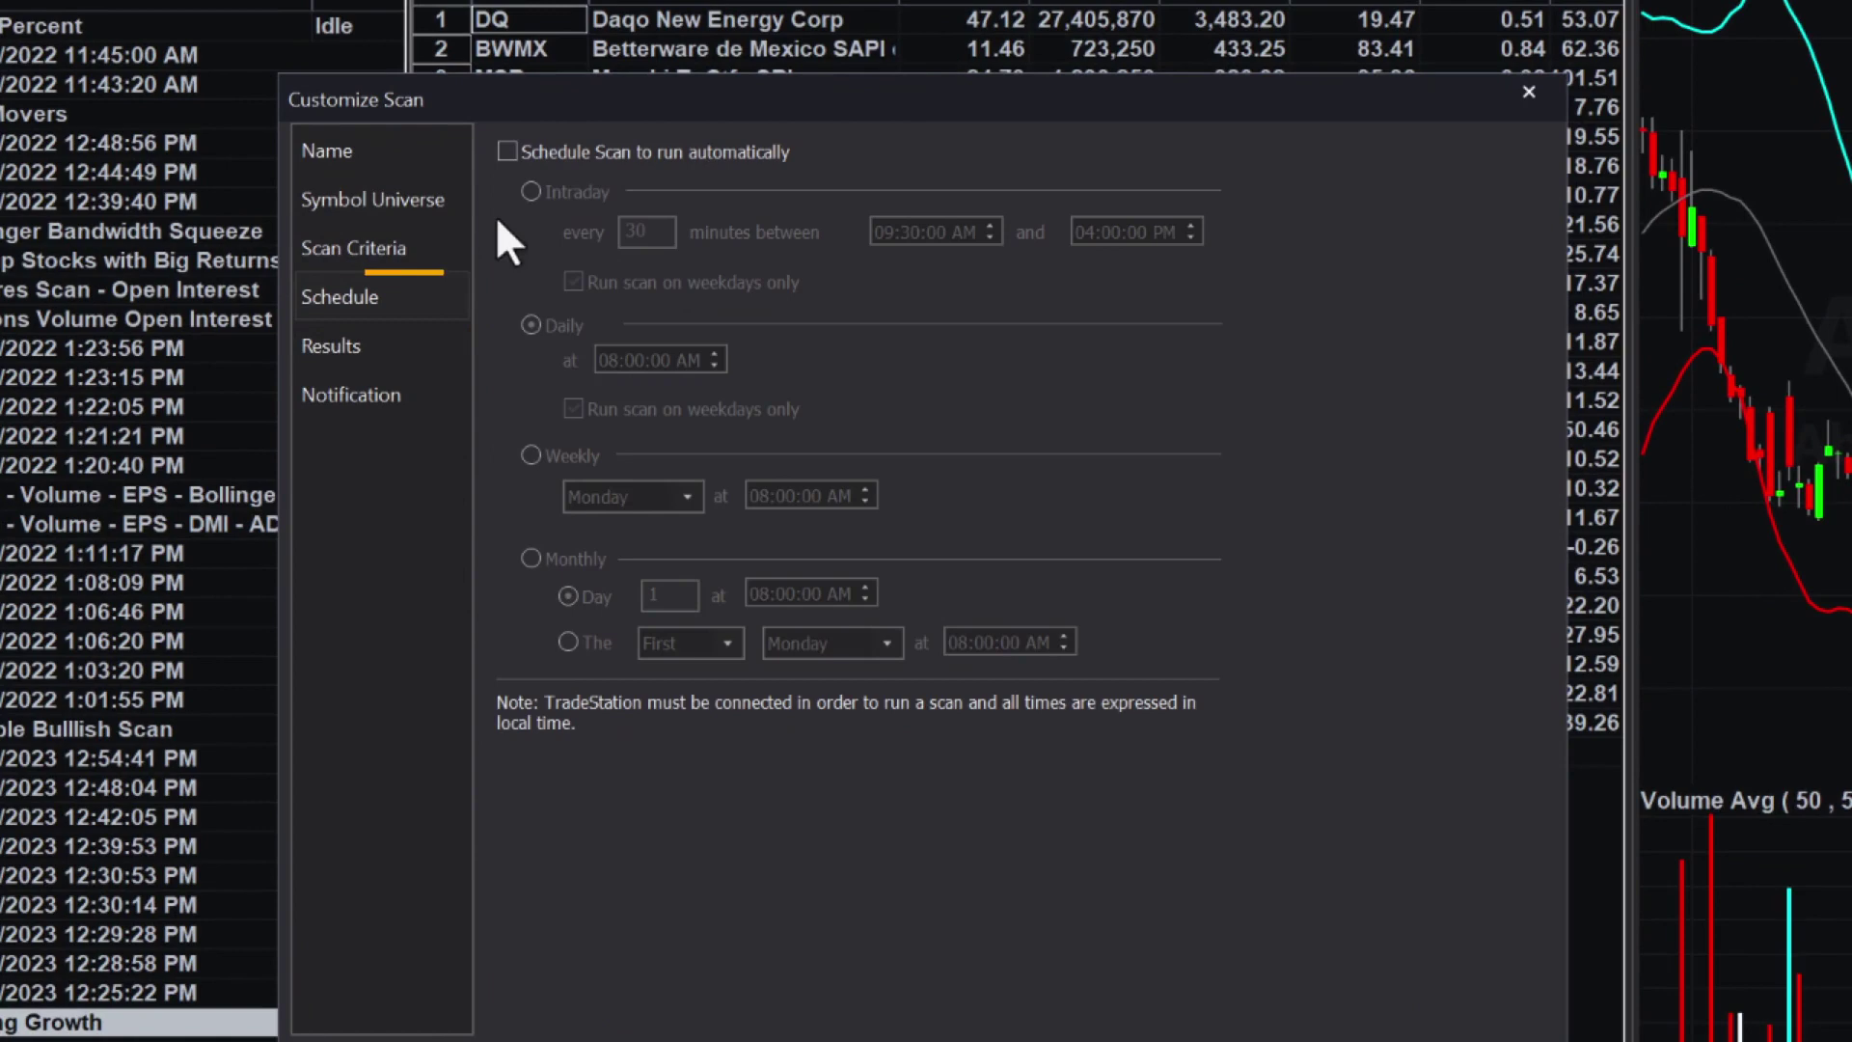
click(550, 152)
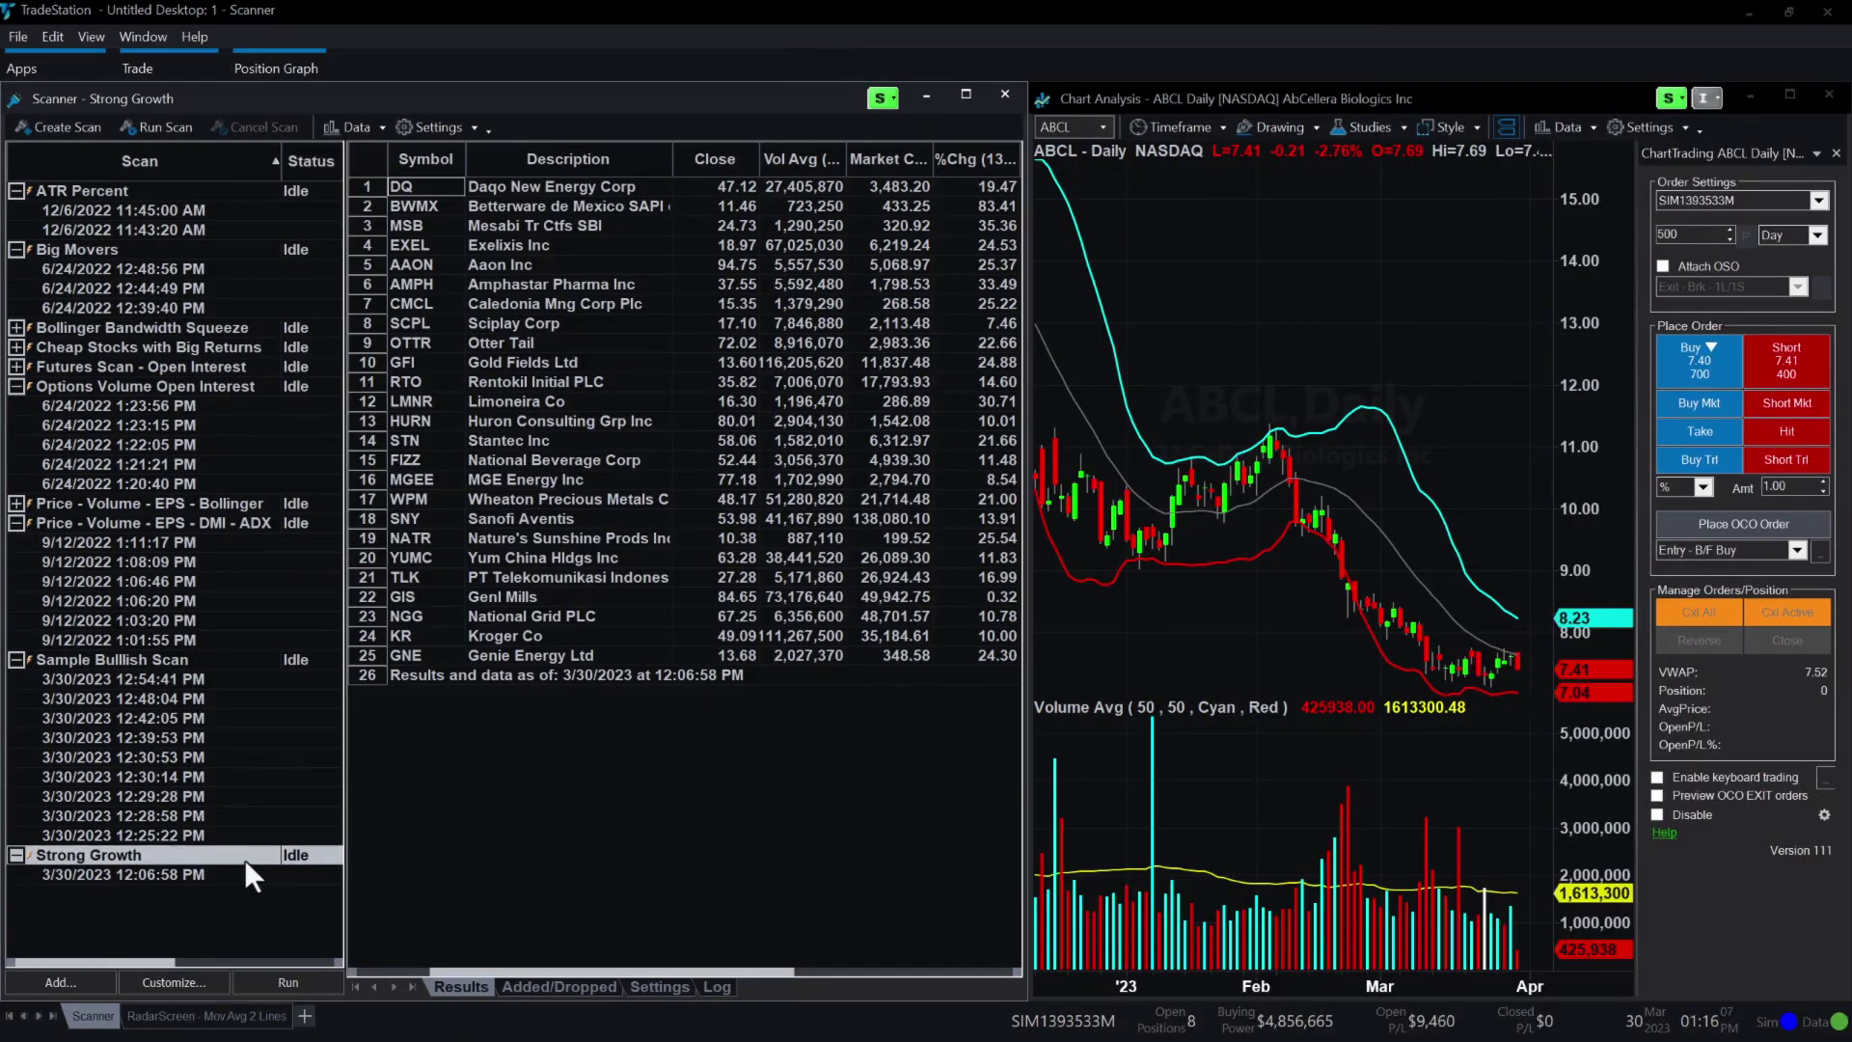
In Strong Growth's Scan Criteria, uncheck Beta and ROE (TTM) and delete Revenue Growth Rate 5 Yr
double_click(224, 854)
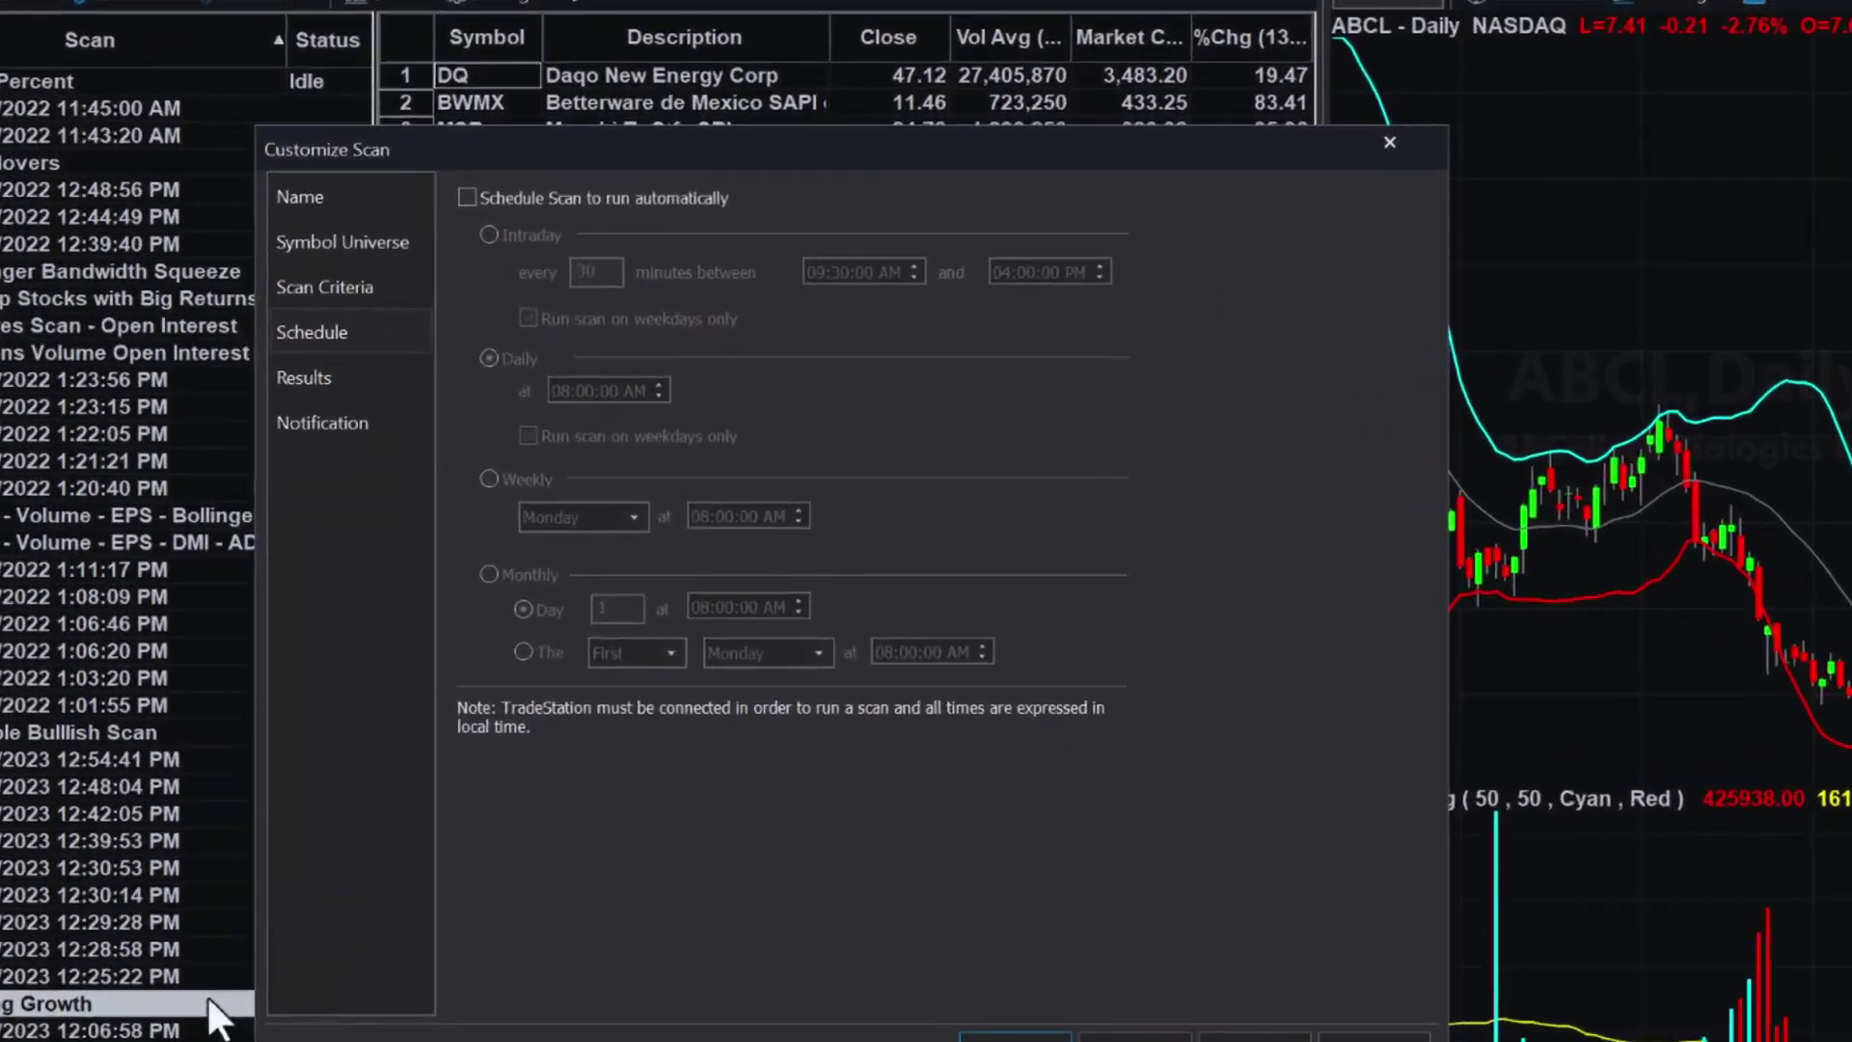
click(410, 298)
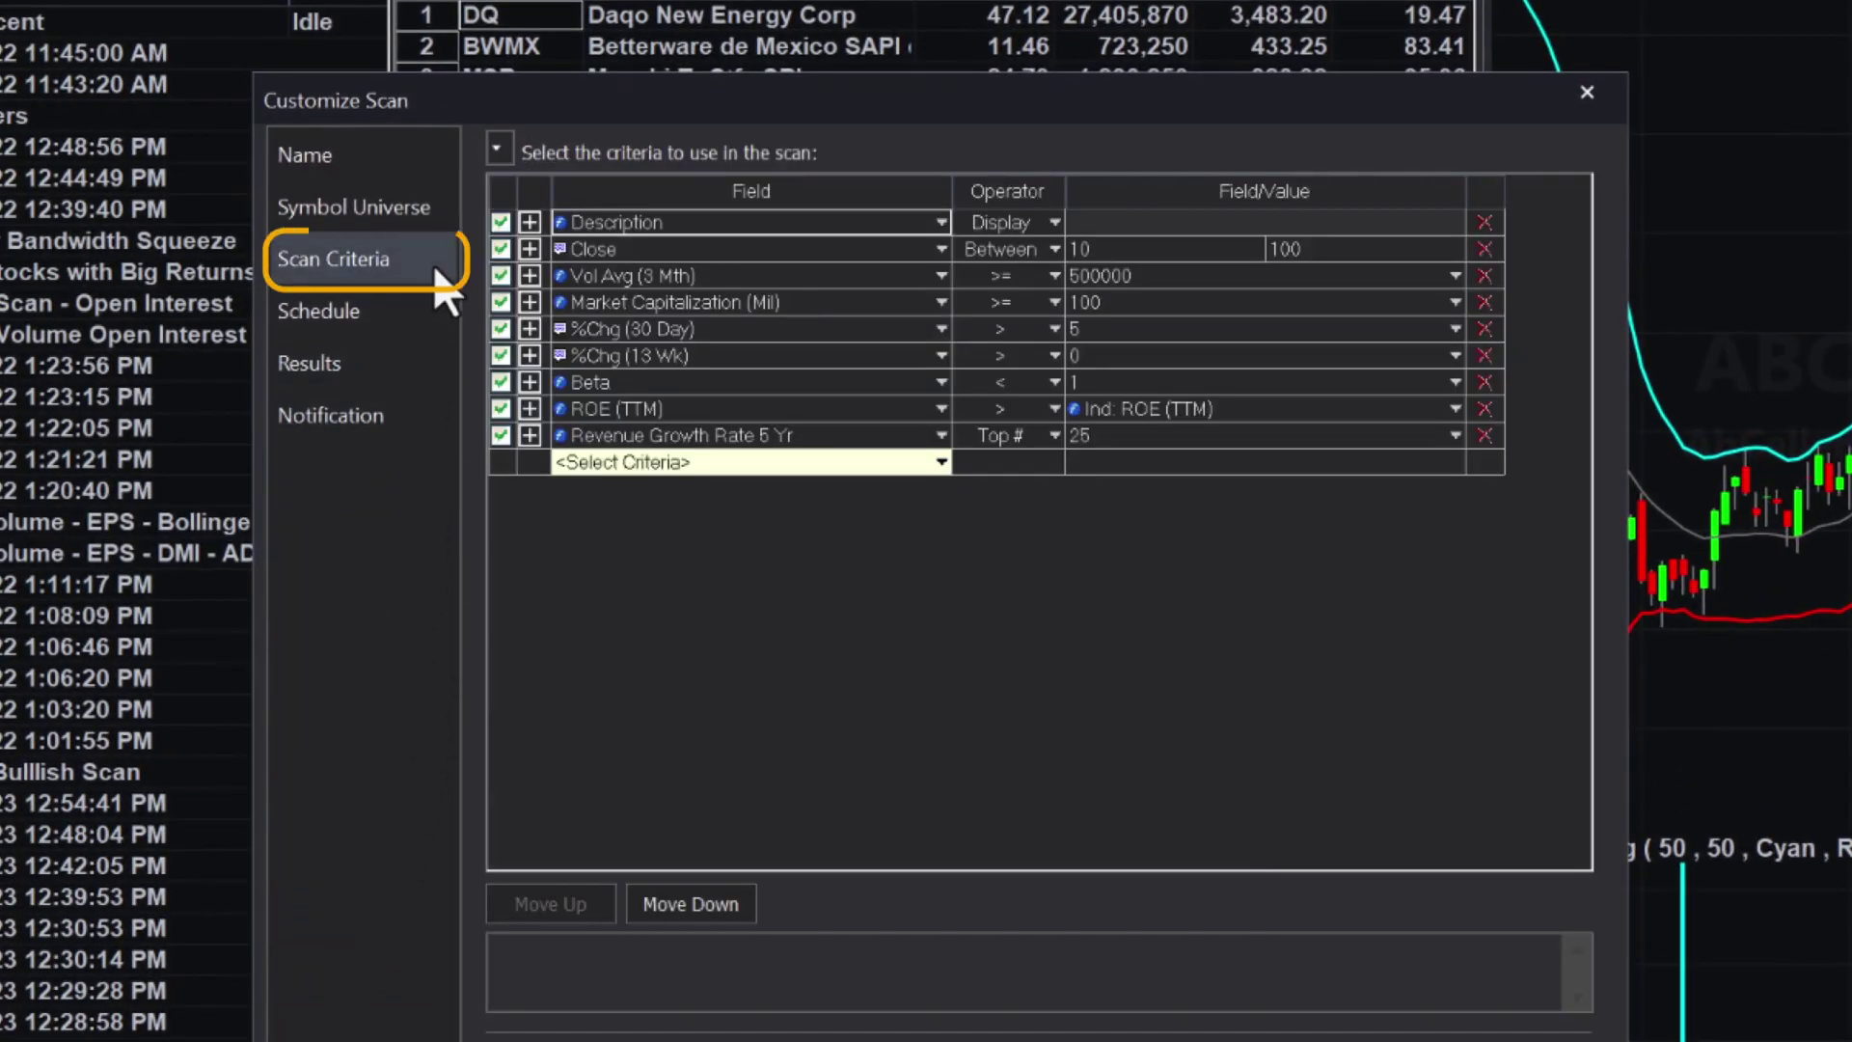
click(499, 381)
click(500, 408)
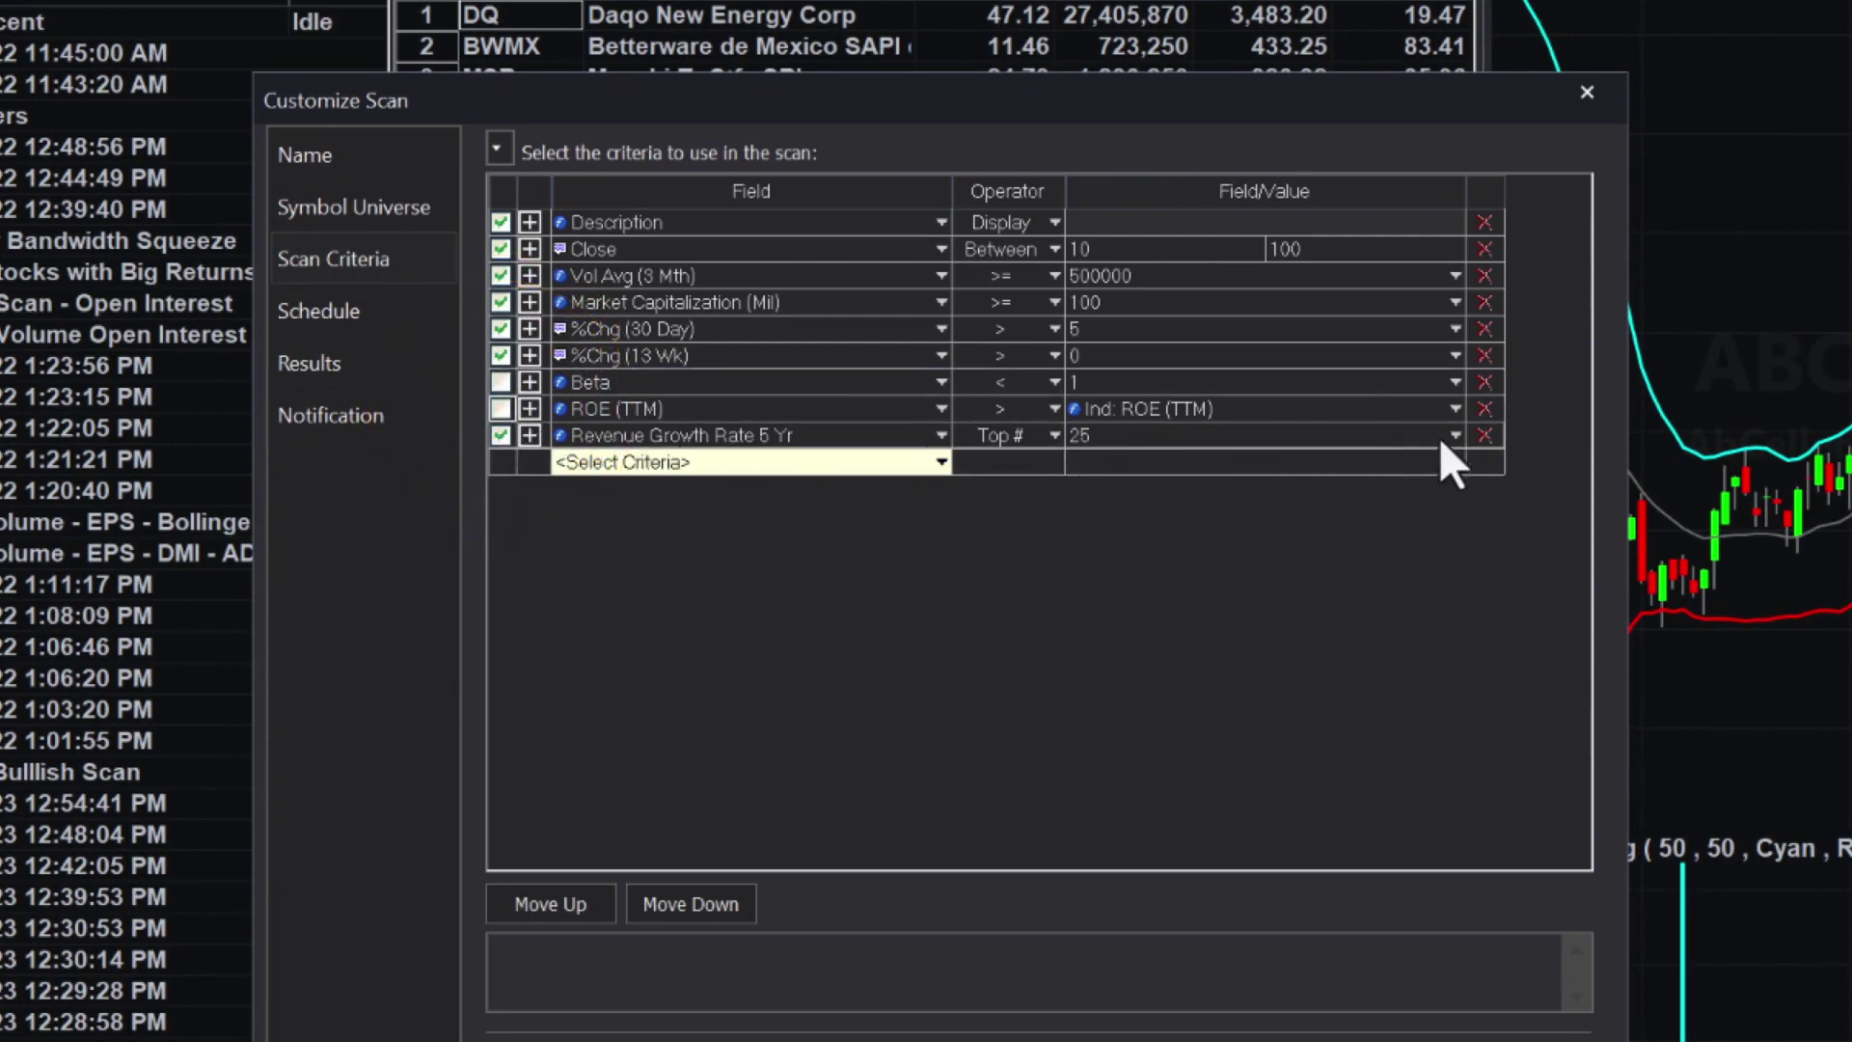
click(1487, 437)
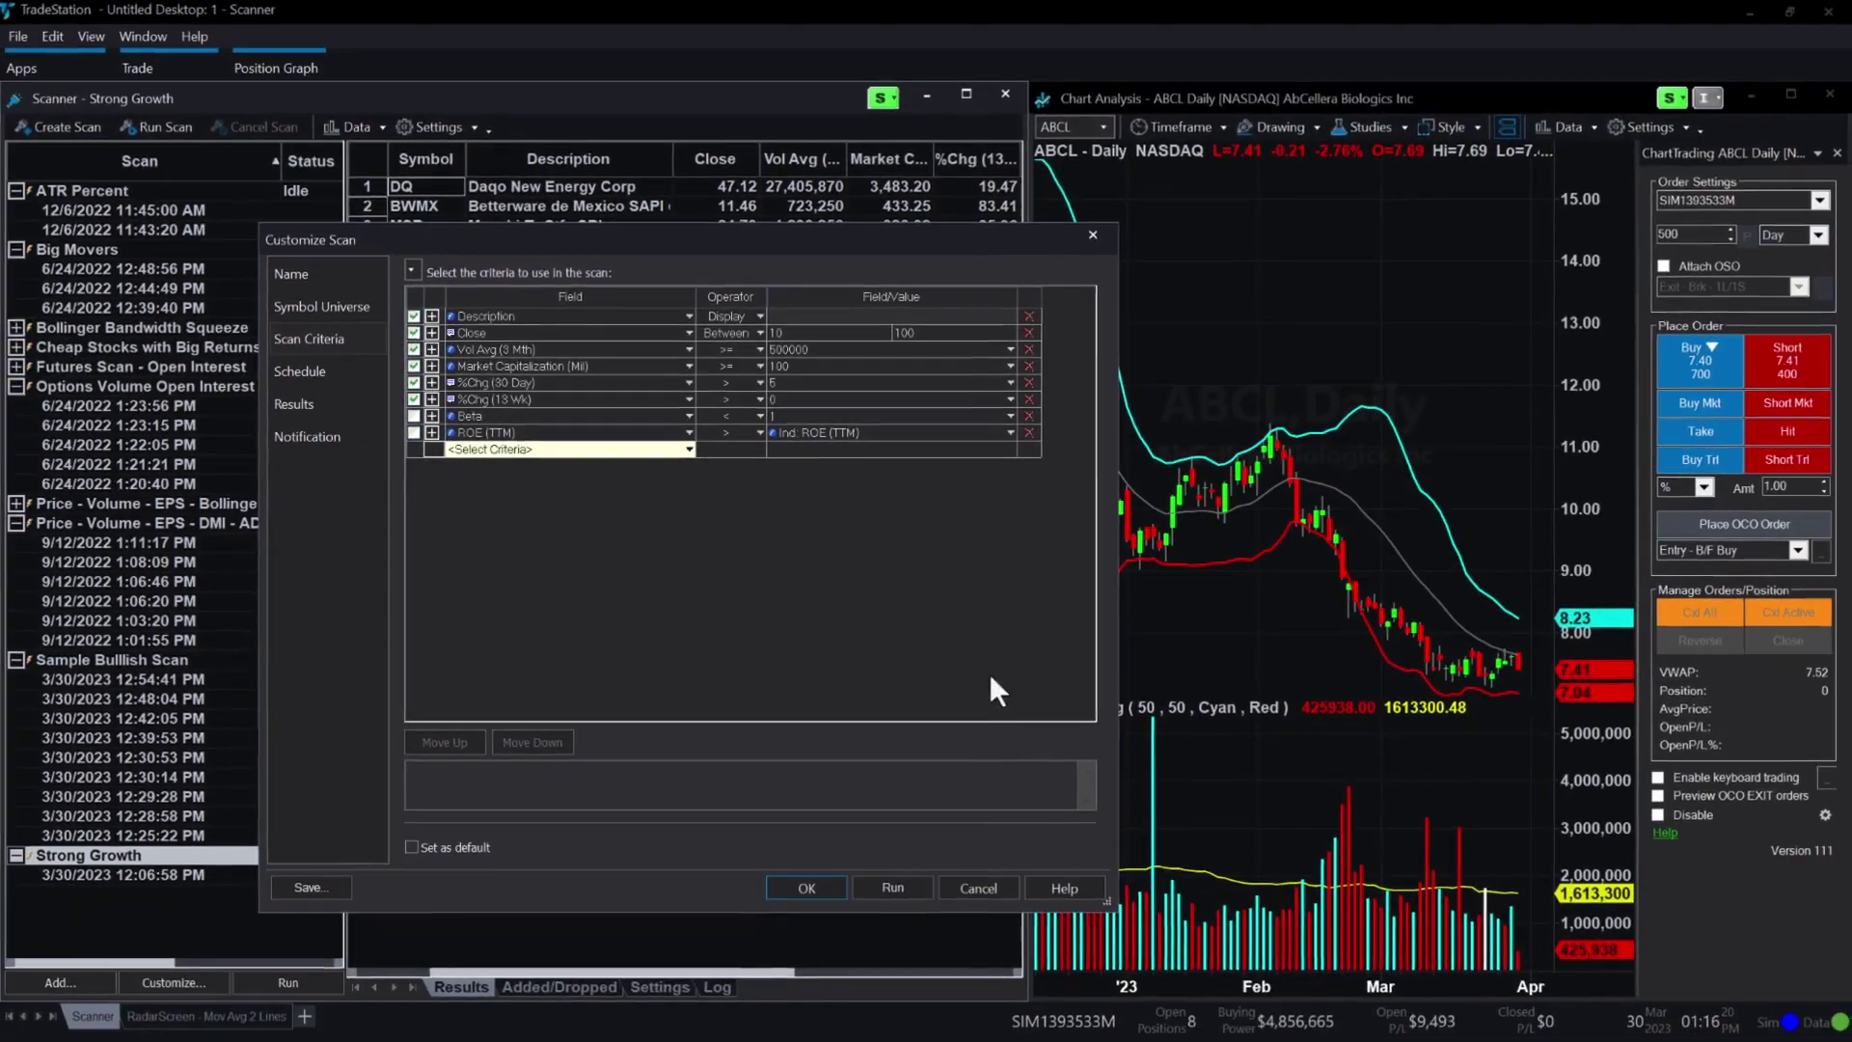
Apply the criteria changes, then show NGG and then NATR on the linked chart
click(976, 887)
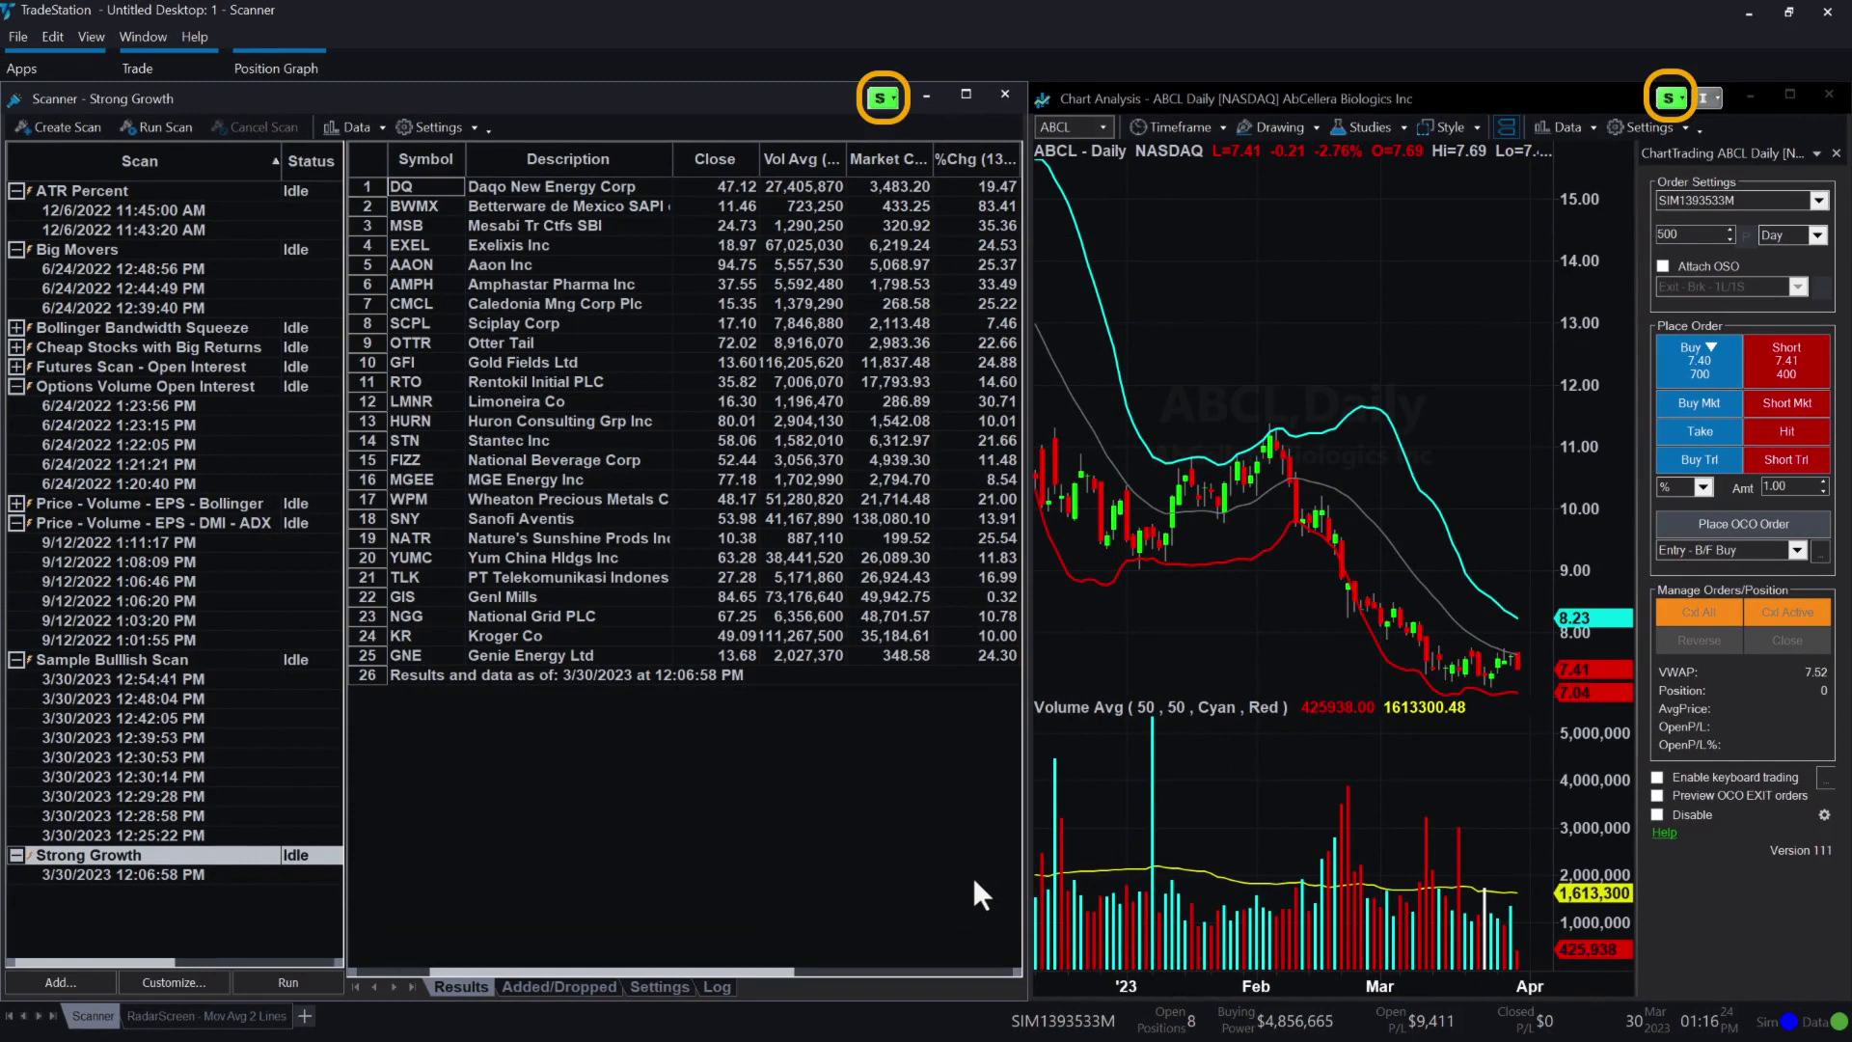
click(411, 619)
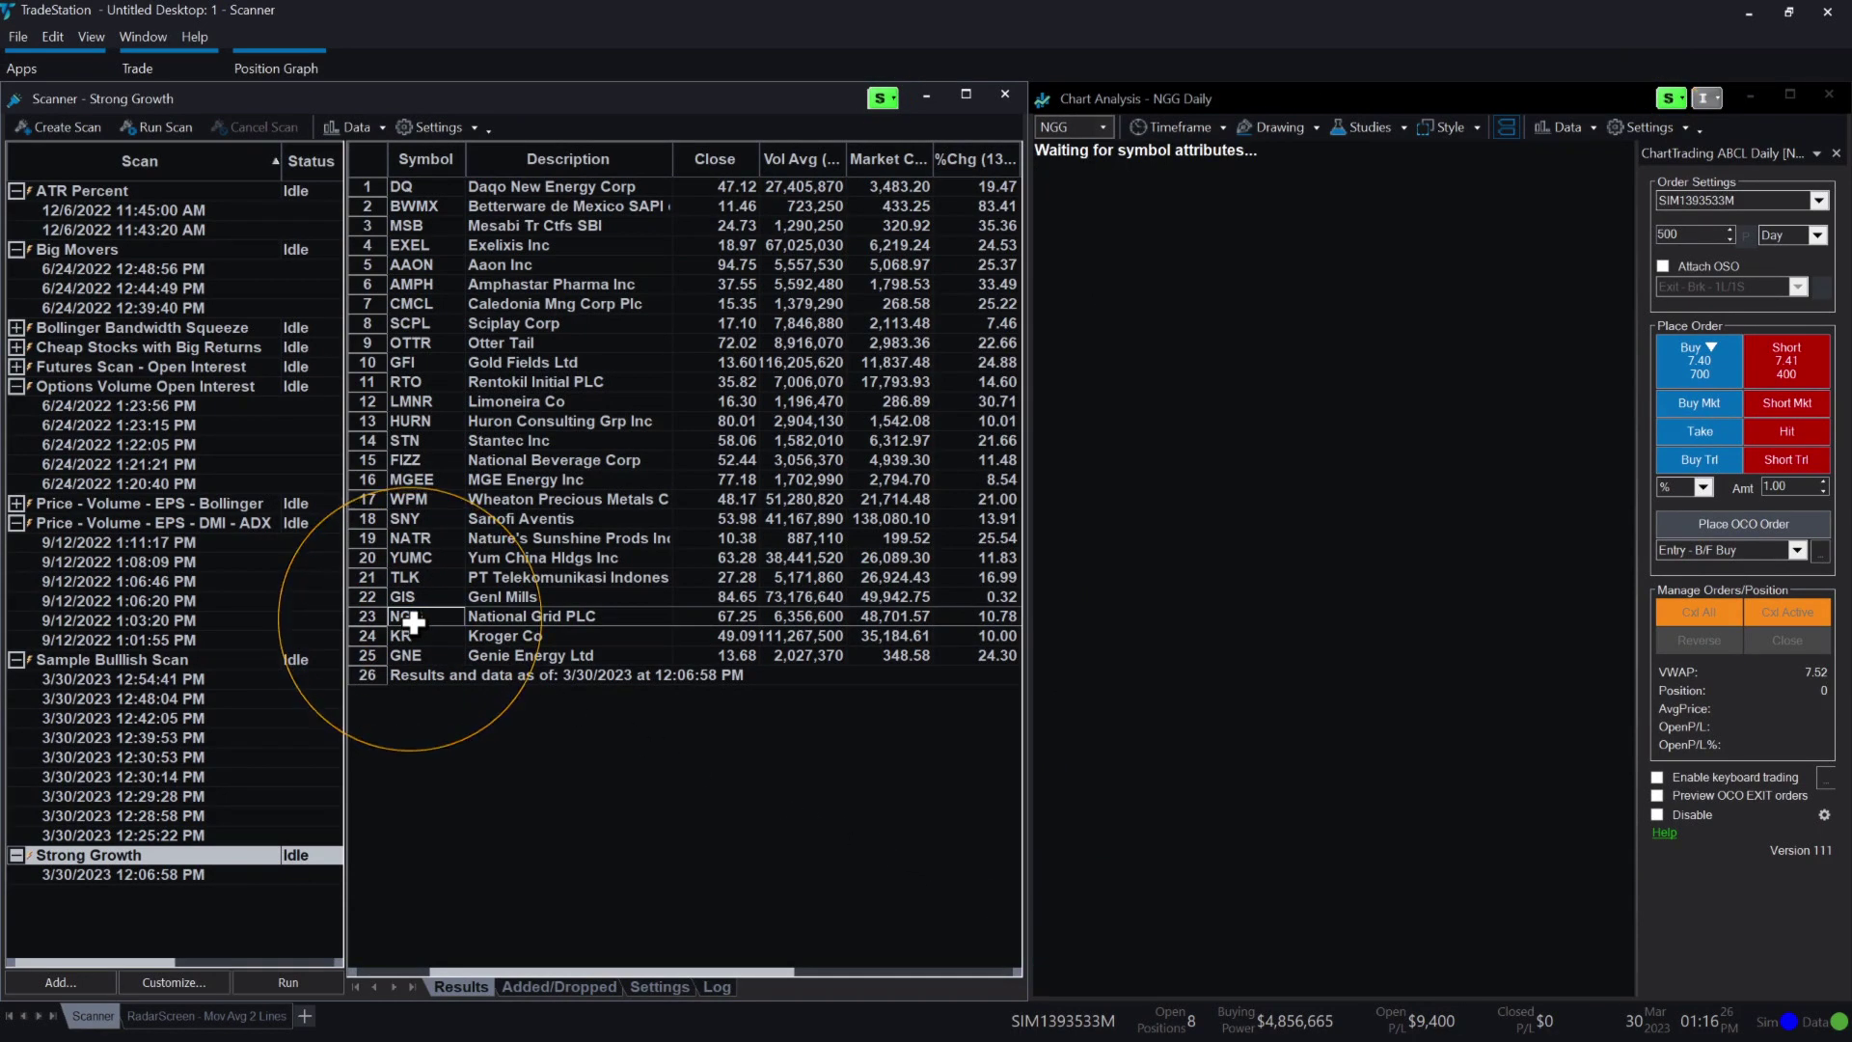
click(417, 540)
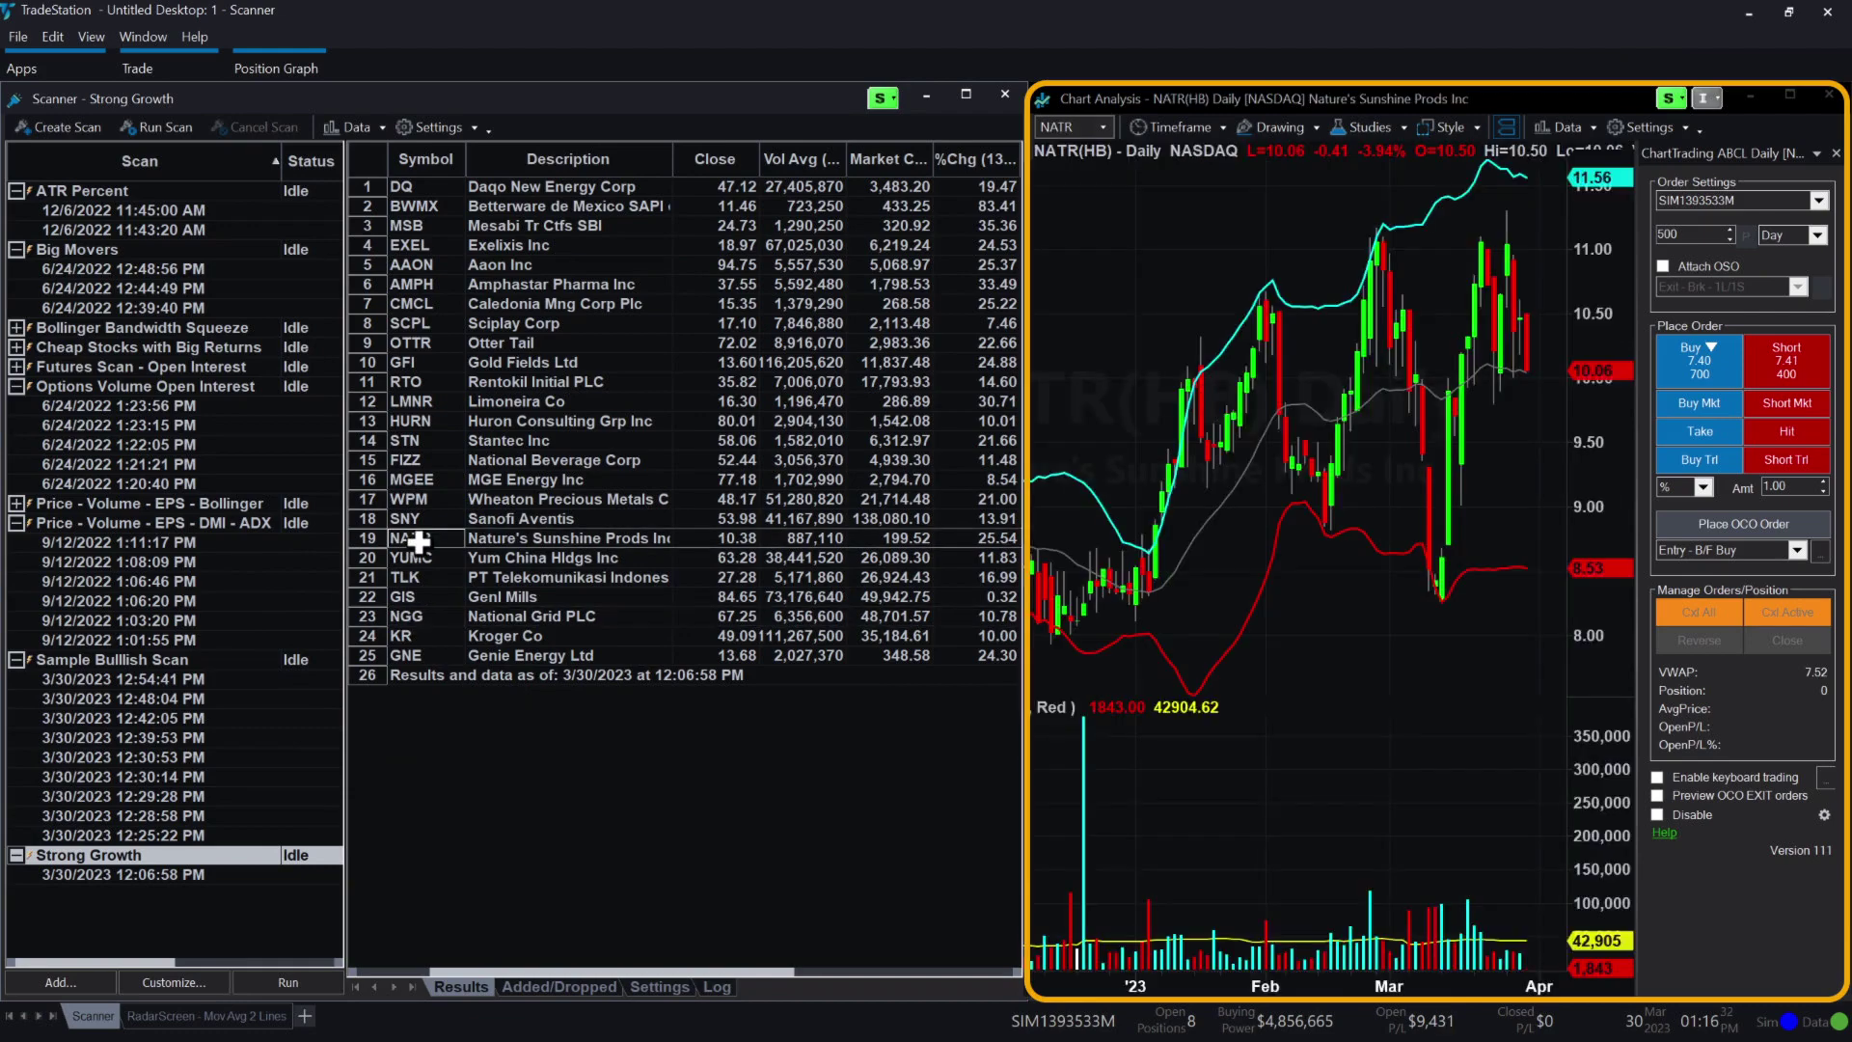